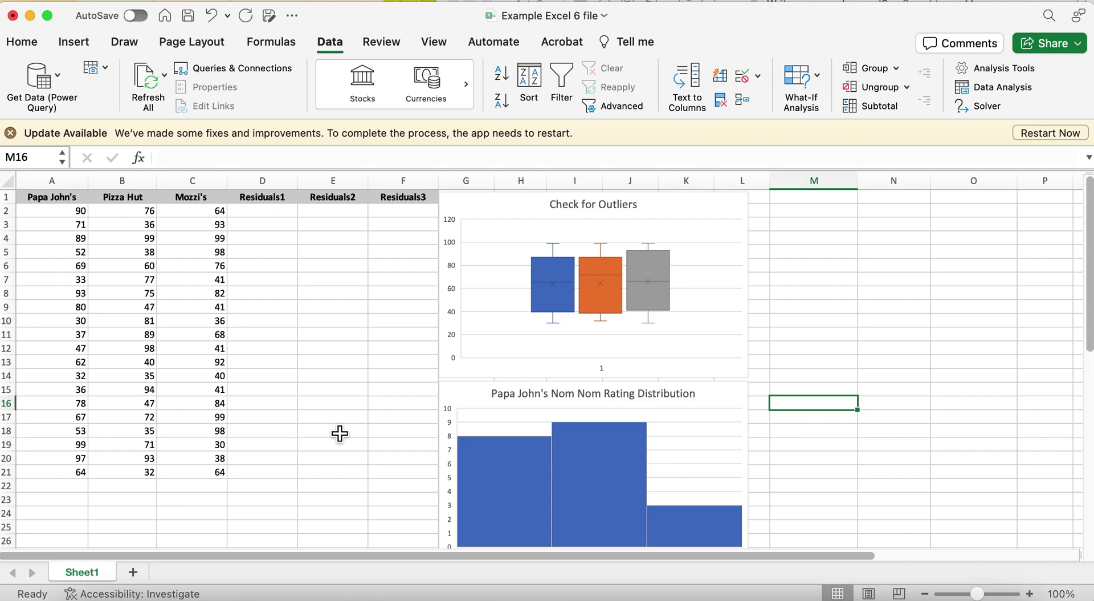
{"action": "scroll", "coordinate": [334, 306], "scroll_direction": "right", "scroll_amount": 1}
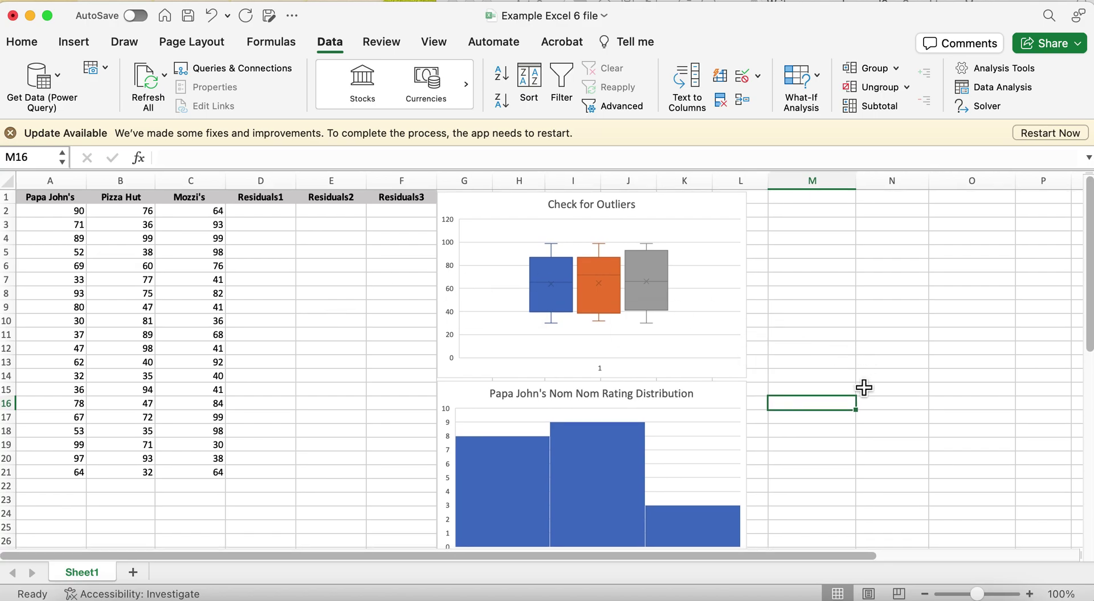
{"action": "scroll", "coordinate": [864, 394], "scroll_direction": "right", "scroll_amount": 1}
{"action": "scroll", "coordinate": [865, 394], "scroll_direction": "left", "scroll_amount": 1}
{"action": "scroll", "coordinate": [865, 397], "scroll_direction": "left", "scroll_amount": 1}
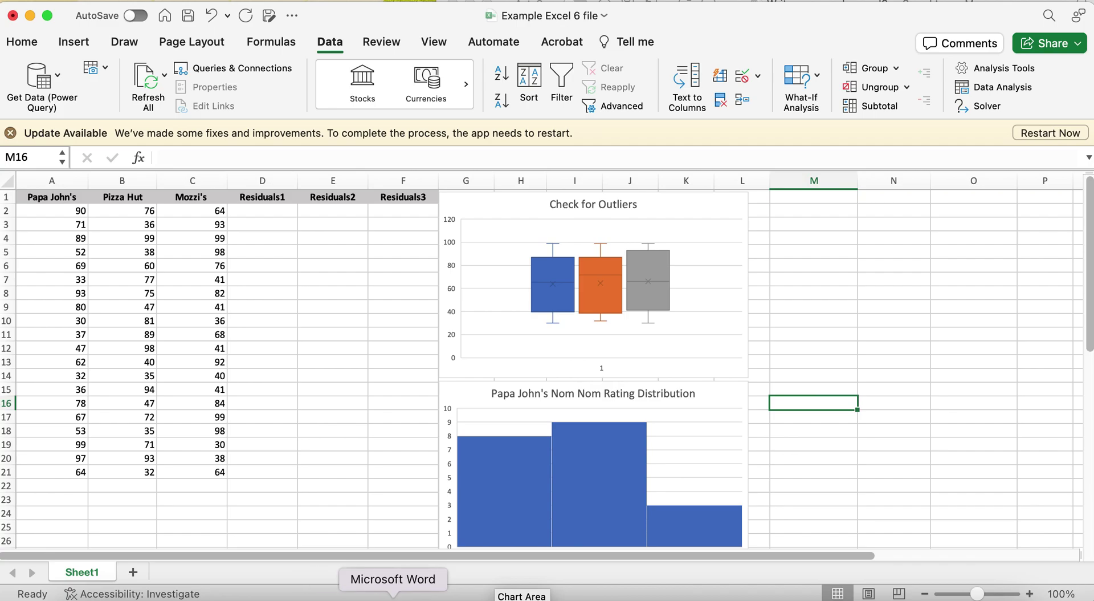
Step: Review the Check for Outliers box plot and the rating distribution histograms for Papa John's, Pizza Hut and Mozzi's
{"action": "scroll", "coordinate": [906, 393], "scroll_direction": "right", "scroll_amount": 2}
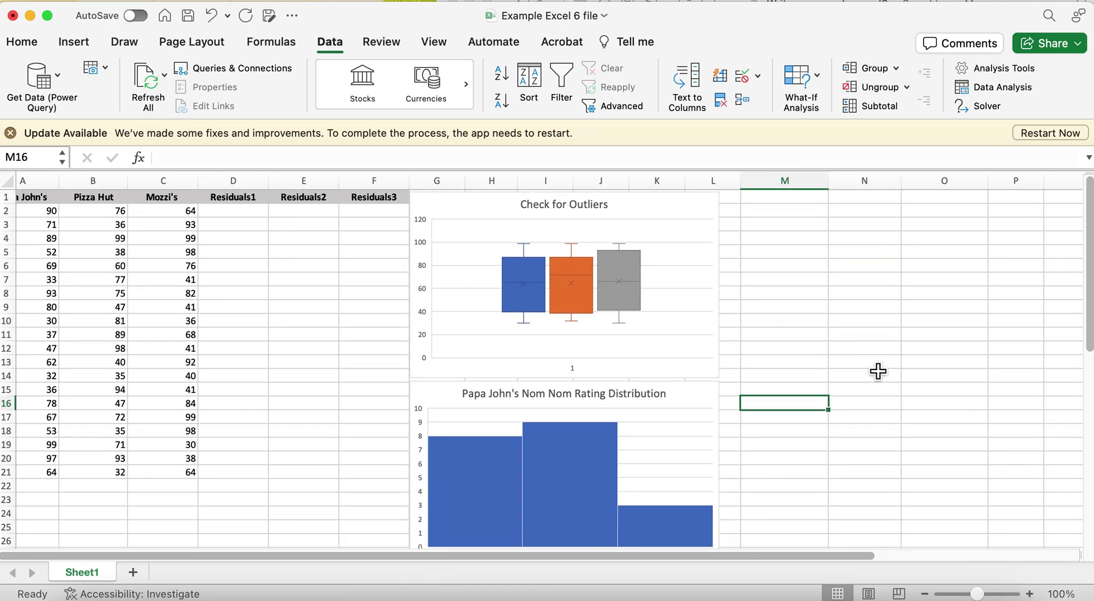
{"action": "scroll", "coordinate": [631, 250], "scroll_direction": "down", "scroll_amount": 7}
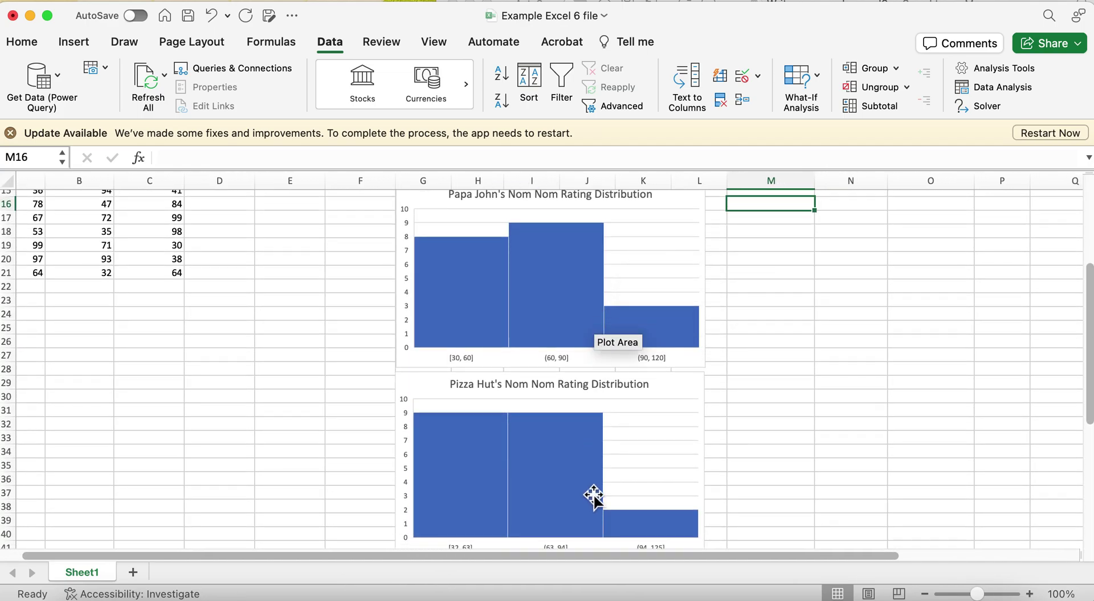
{"action": "scroll", "coordinate": [573, 275], "scroll_direction": "down", "scroll_amount": 5}
{"action": "scroll", "coordinate": [572, 276], "scroll_direction": "up", "scroll_amount": 15}
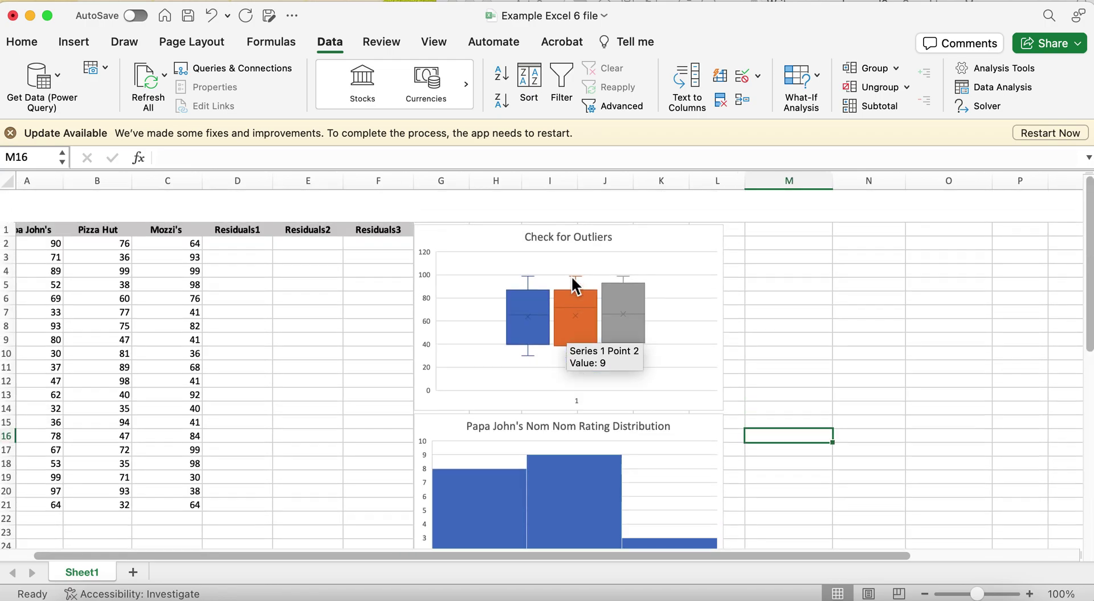
{"action": "scroll", "coordinate": [572, 278], "scroll_direction": "down", "scroll_amount": 2}
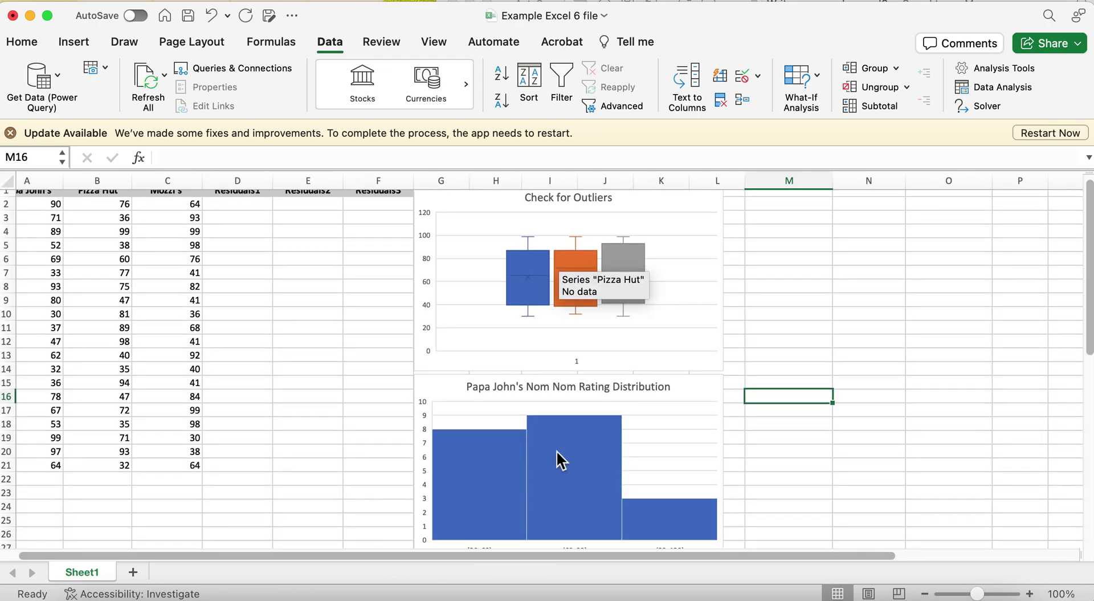
{"action": "scroll", "coordinate": [557, 453], "scroll_direction": "down", "scroll_amount": 9}
{"action": "scroll", "coordinate": [560, 495], "scroll_direction": "down", "scroll_amount": 4}
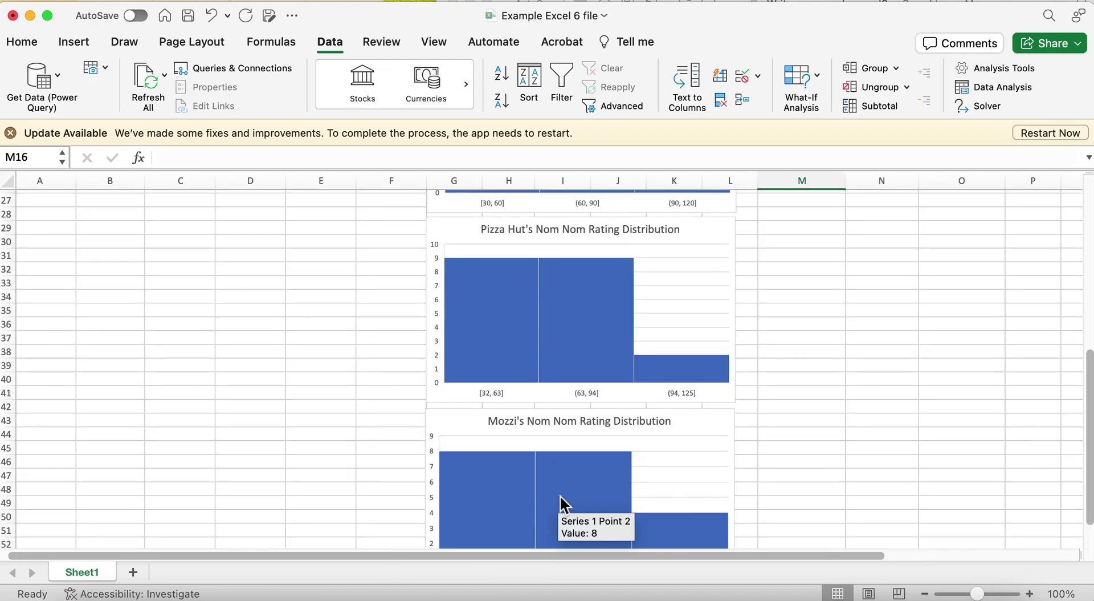
{"action": "scroll", "coordinate": [560, 495], "scroll_direction": "up", "scroll_amount": 15}
{"action": "scroll", "coordinate": [136, 212], "scroll_direction": "down", "scroll_amount": 1}
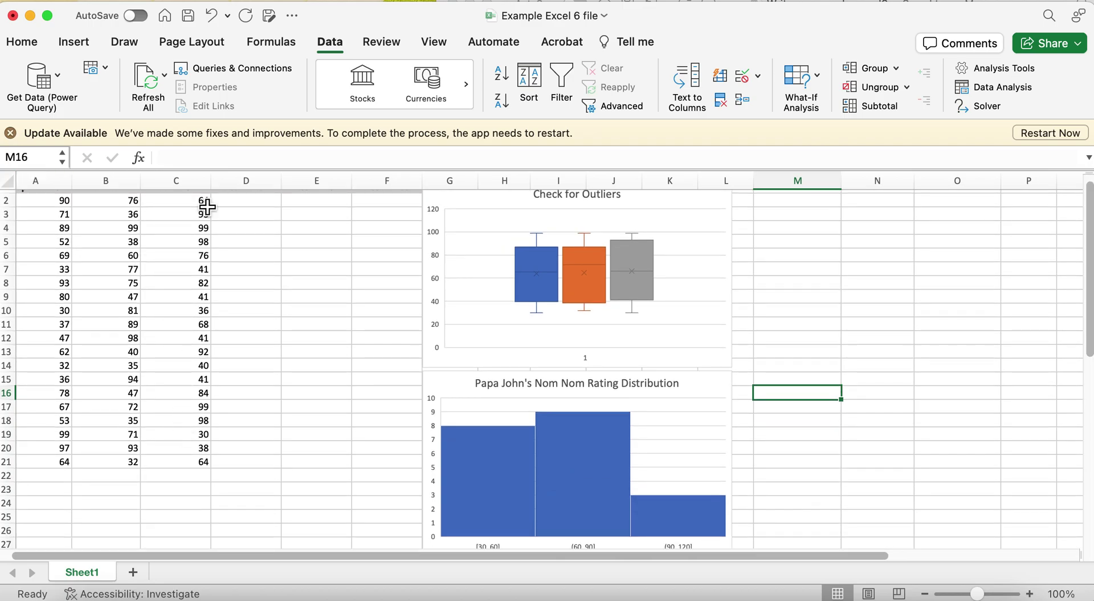
{"action": "scroll", "coordinate": [265, 228], "scroll_direction": "up", "scroll_amount": 1}
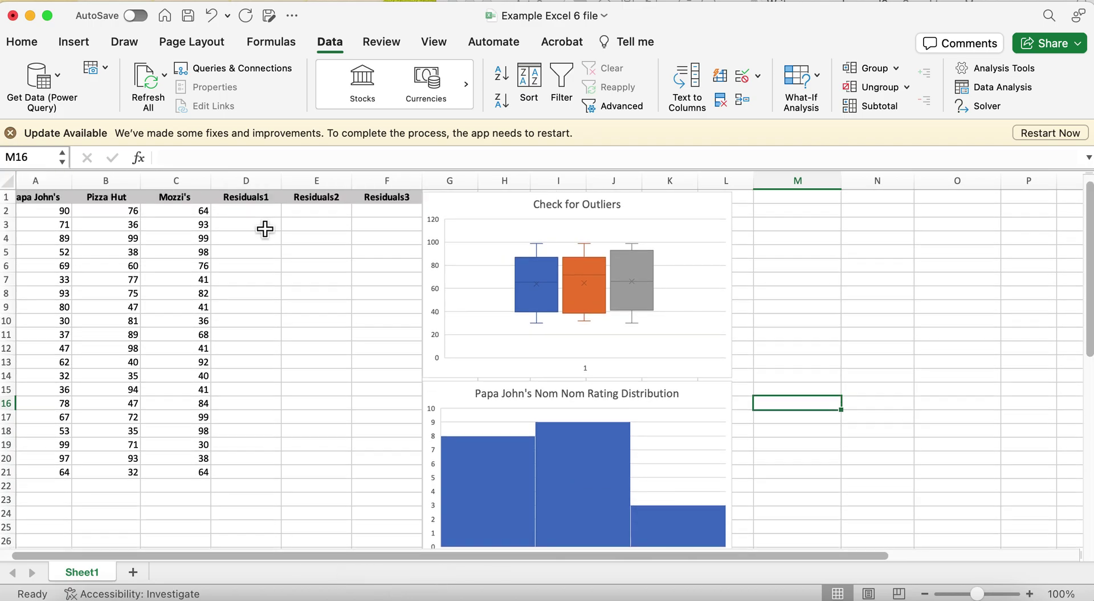
Step: Switch to the Word document Writeup_example_excel6 and read the scenario, the hypotheses and the list of assumptions
{"action": "left_click", "coordinate": [401, 598]}
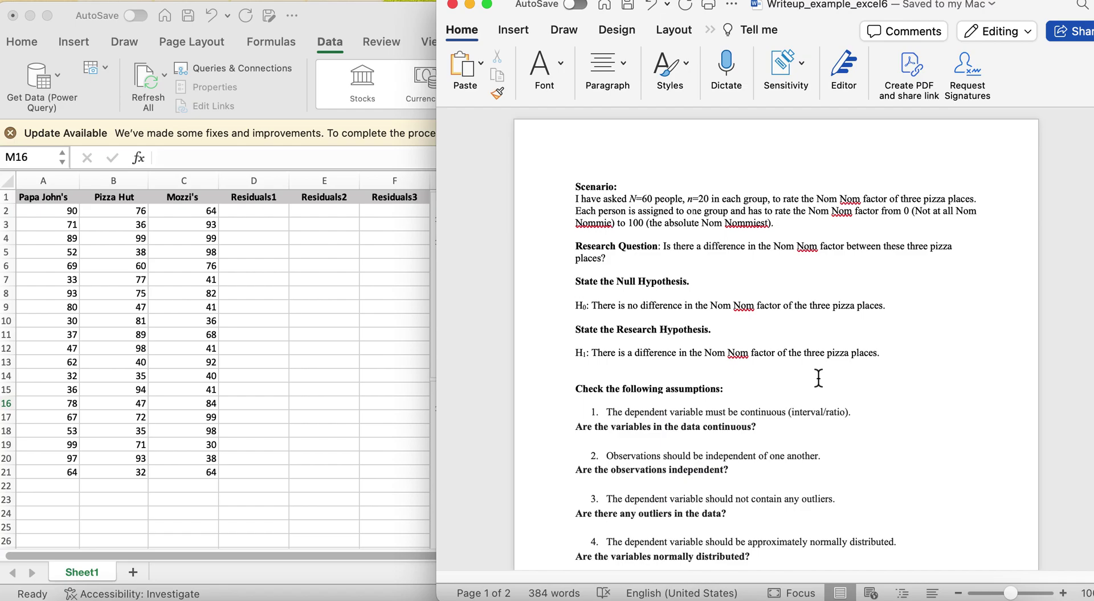
{"action": "scroll", "coordinate": [730, 372], "scroll_direction": "down", "scroll_amount": 3}
{"action": "scroll", "coordinate": [729, 372], "scroll_direction": "down", "scroll_amount": 1}
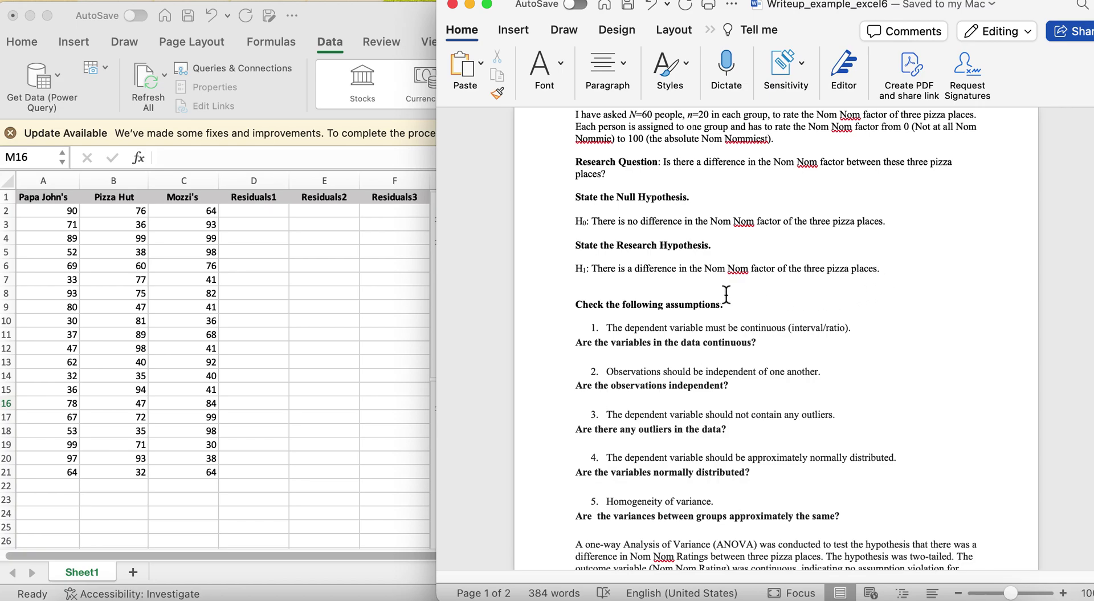
{"action": "scroll", "coordinate": [705, 285], "scroll_direction": "down", "scroll_amount": 1}
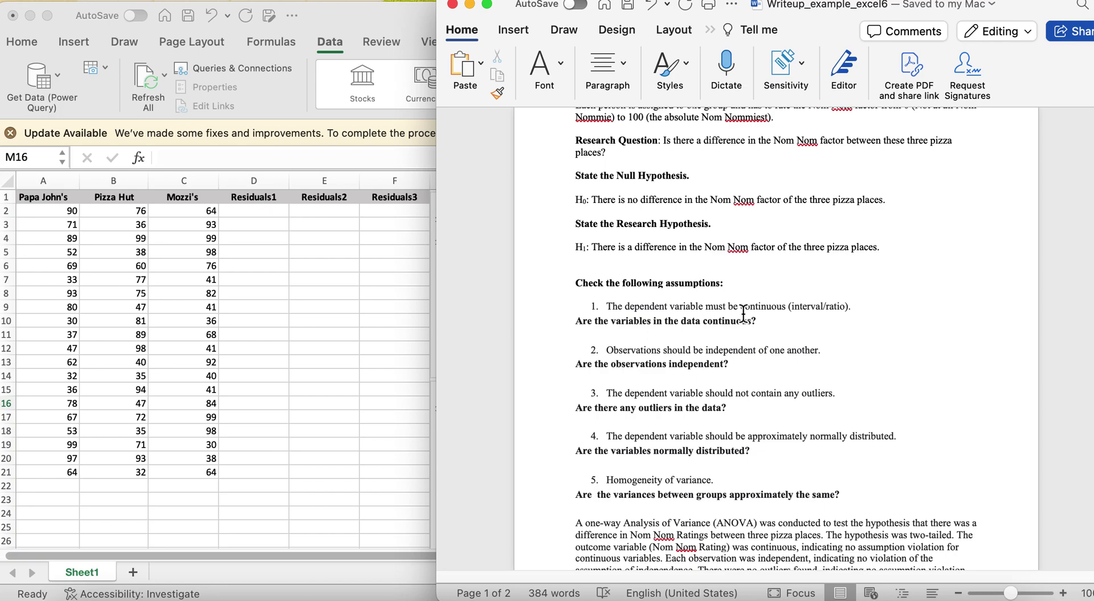
{"action": "scroll", "coordinate": [743, 313], "scroll_direction": "down", "scroll_amount": 3}
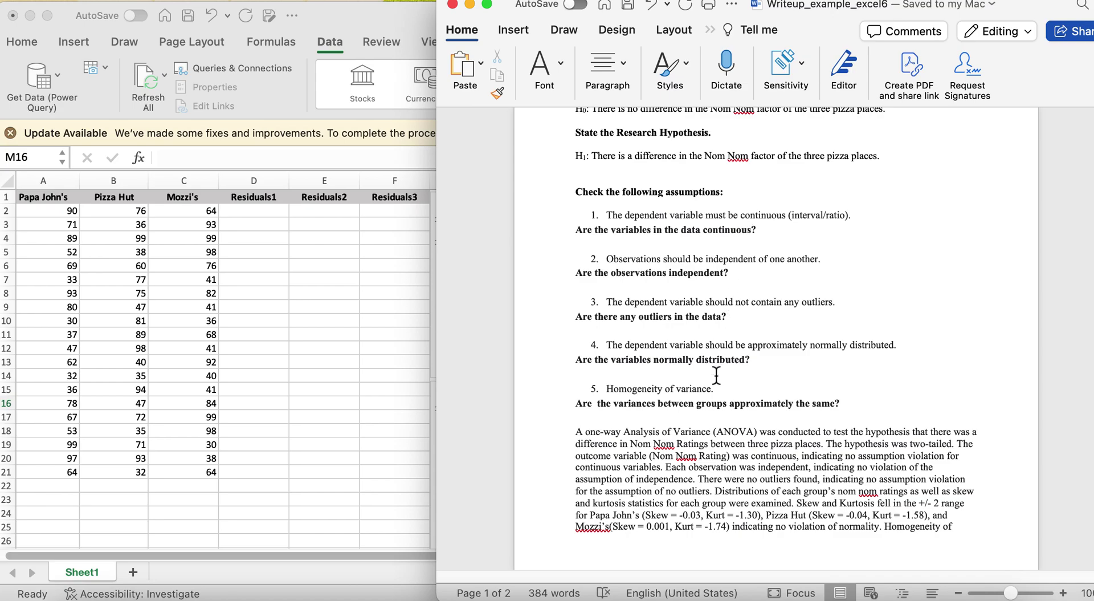
{"action": "scroll", "coordinate": [716, 374], "scroll_direction": "up", "scroll_amount": 2}
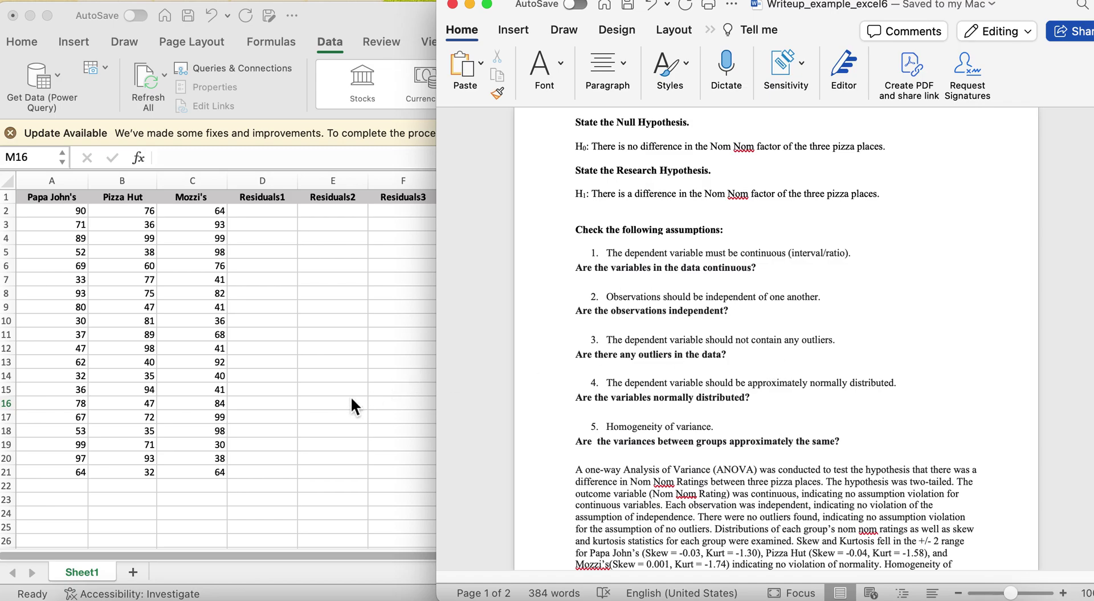
Step: Examine the Check for Outliers box plot in the worksheet alongside the outlier assumption in the write-up
{"action": "scroll", "coordinate": [352, 398], "scroll_direction": "right", "scroll_amount": 5}
{"action": "scroll", "coordinate": [345, 397], "scroll_direction": "right", "scroll_amount": 2}
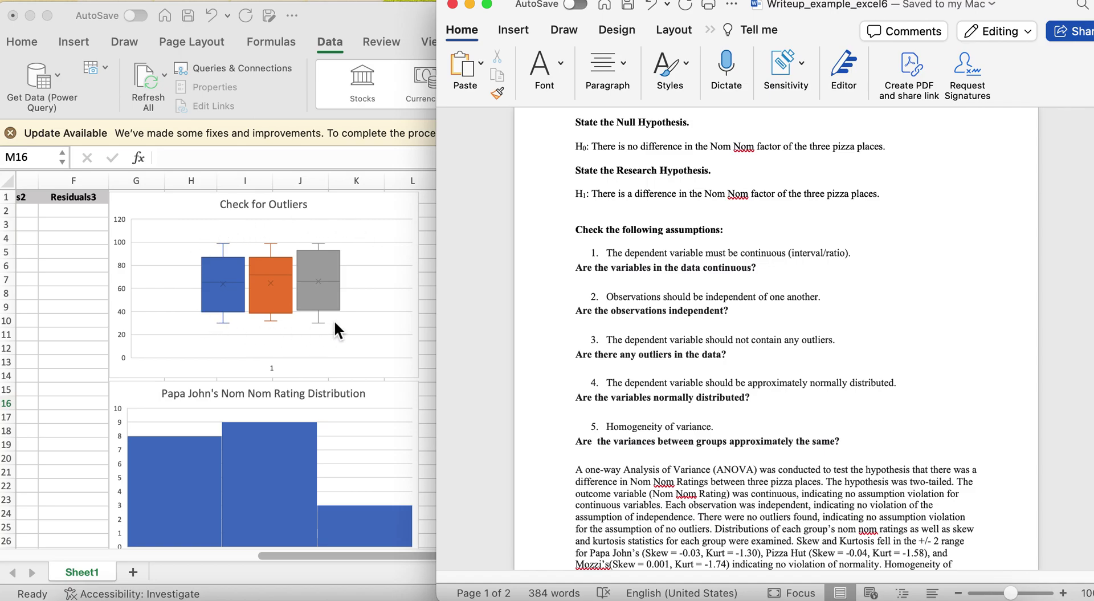
{"action": "scroll", "coordinate": [778, 358], "scroll_direction": "down", "scroll_amount": 3}
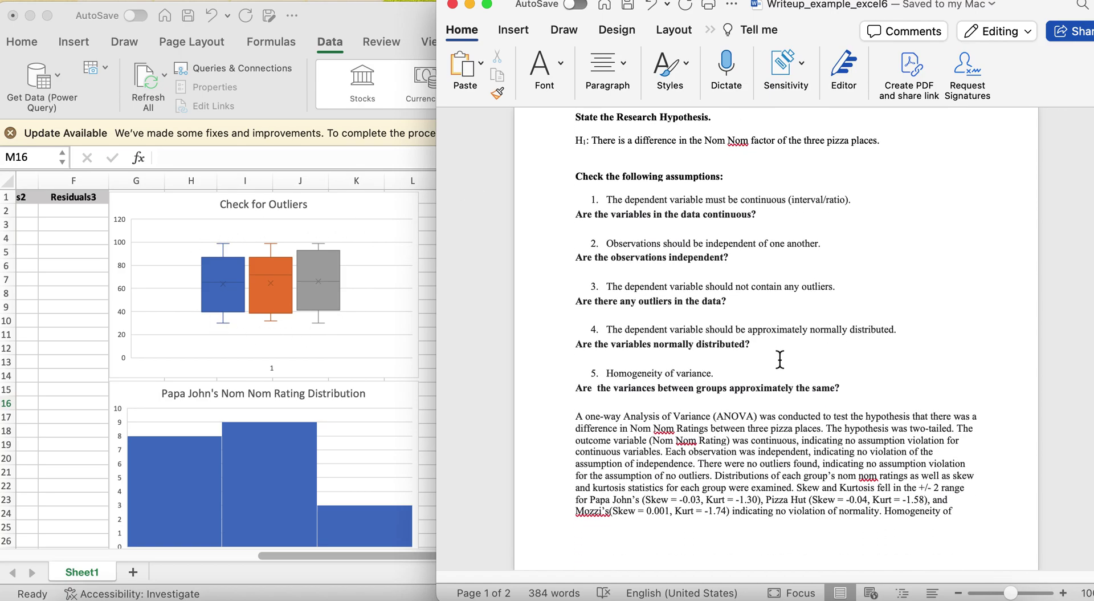
{"action": "scroll", "coordinate": [780, 358], "scroll_direction": "down", "scroll_amount": 1}
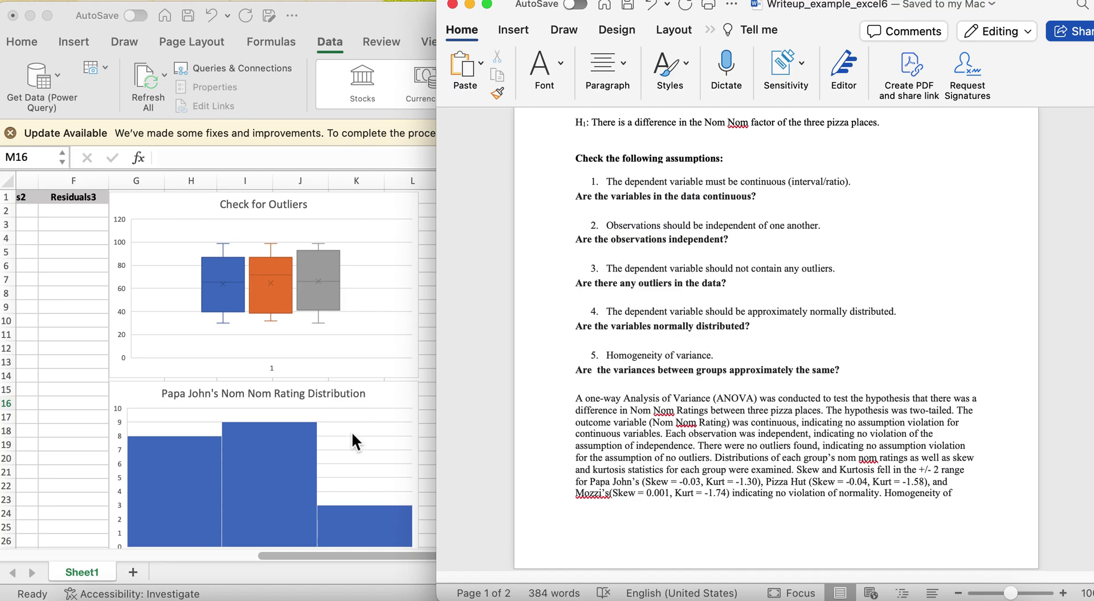
Step: Compare the shapes of the three pizza places' rating distribution histograms for the normality assumption
{"action": "scroll", "coordinate": [352, 431], "scroll_direction": "down", "scroll_amount": 10}
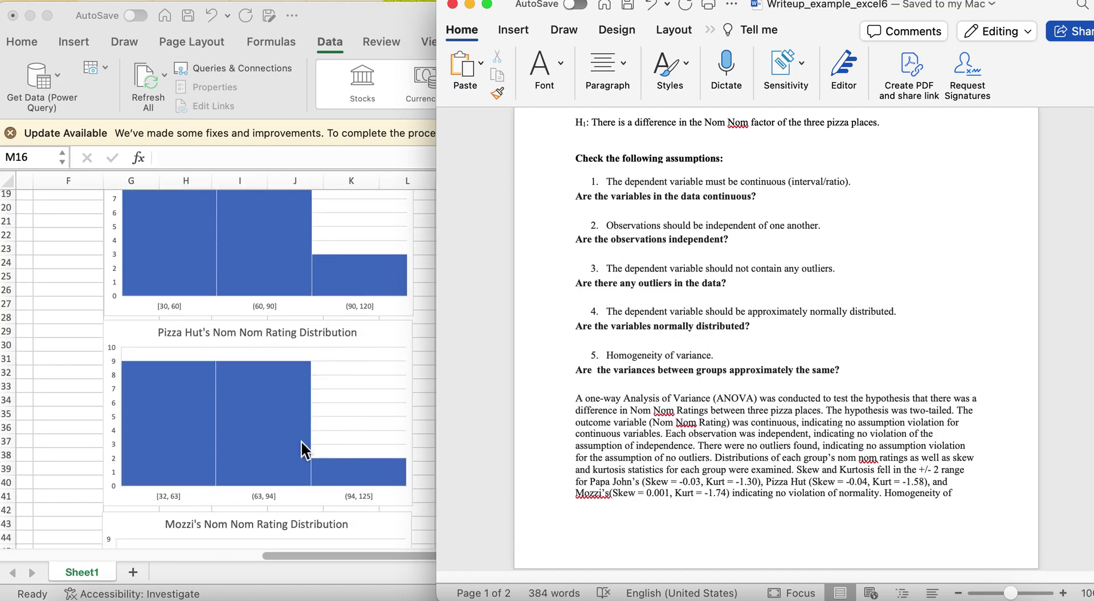
{"action": "scroll", "coordinate": [301, 443], "scroll_direction": "down", "scroll_amount": 6}
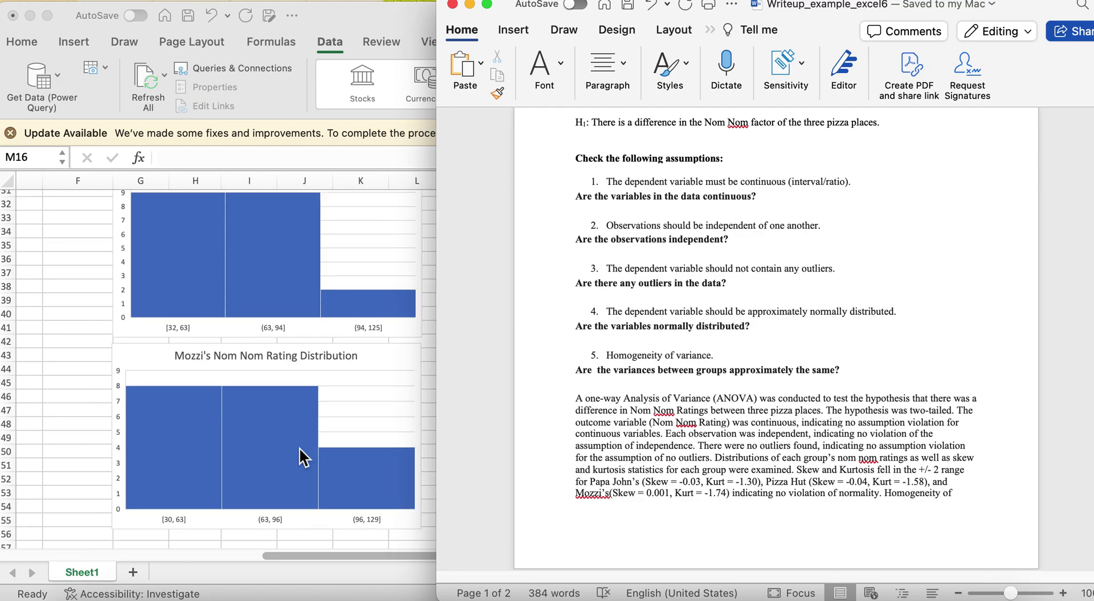
{"action": "scroll", "coordinate": [302, 456], "scroll_direction": "up", "scroll_amount": 10}
{"action": "scroll", "coordinate": [290, 505], "scroll_direction": "down", "scroll_amount": 3}
{"action": "scroll", "coordinate": [288, 504], "scroll_direction": "down", "scroll_amount": 4}
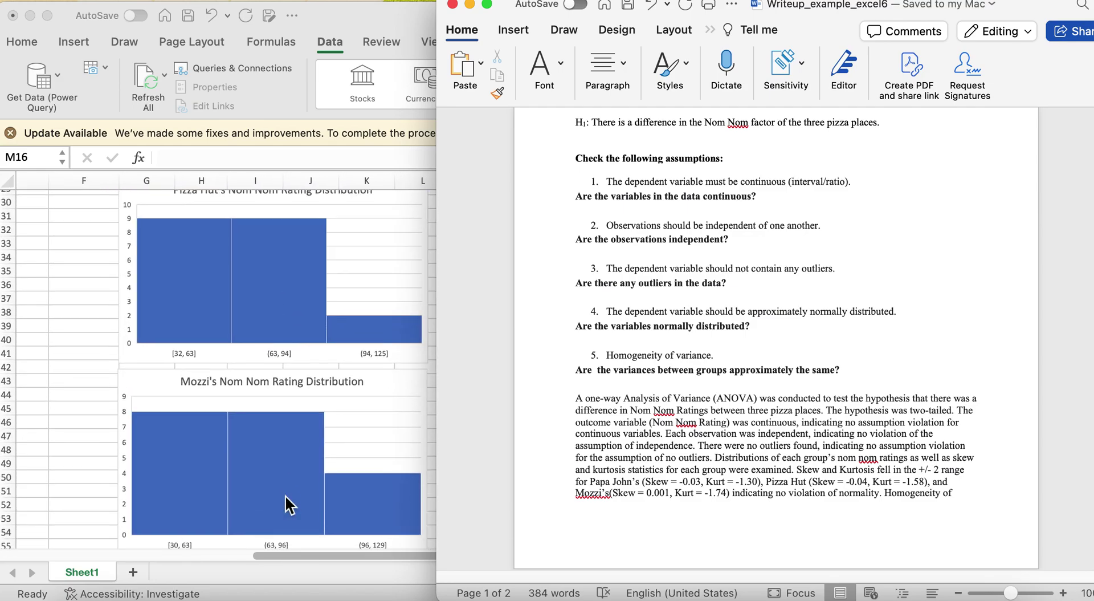
{"action": "scroll", "coordinate": [285, 495], "scroll_direction": "up", "scroll_amount": 1}
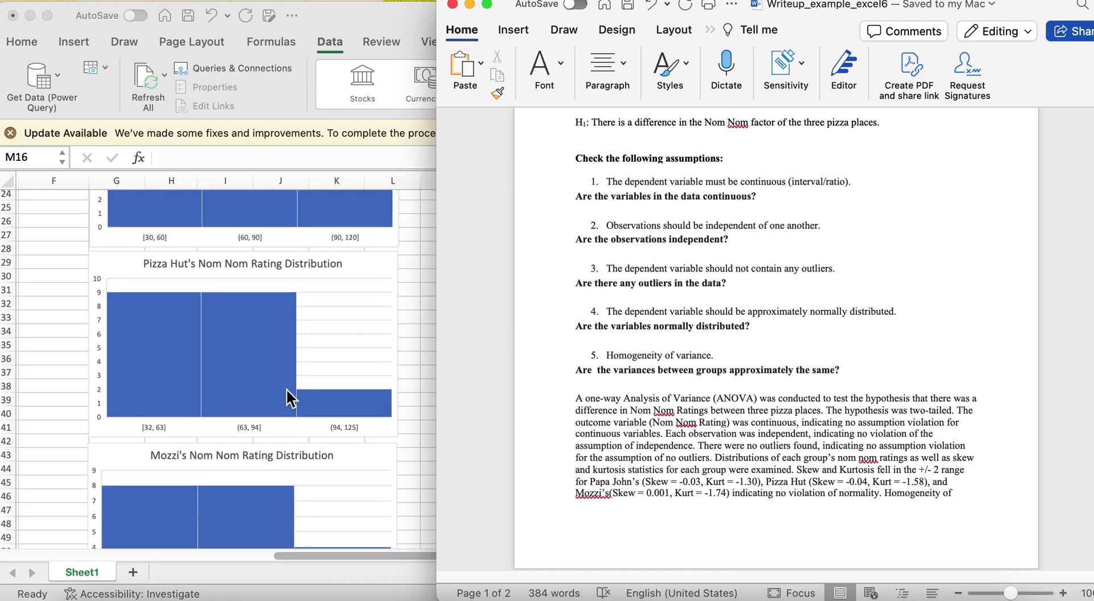
{"action": "scroll", "coordinate": [292, 407], "scroll_direction": "up", "scroll_amount": 6}
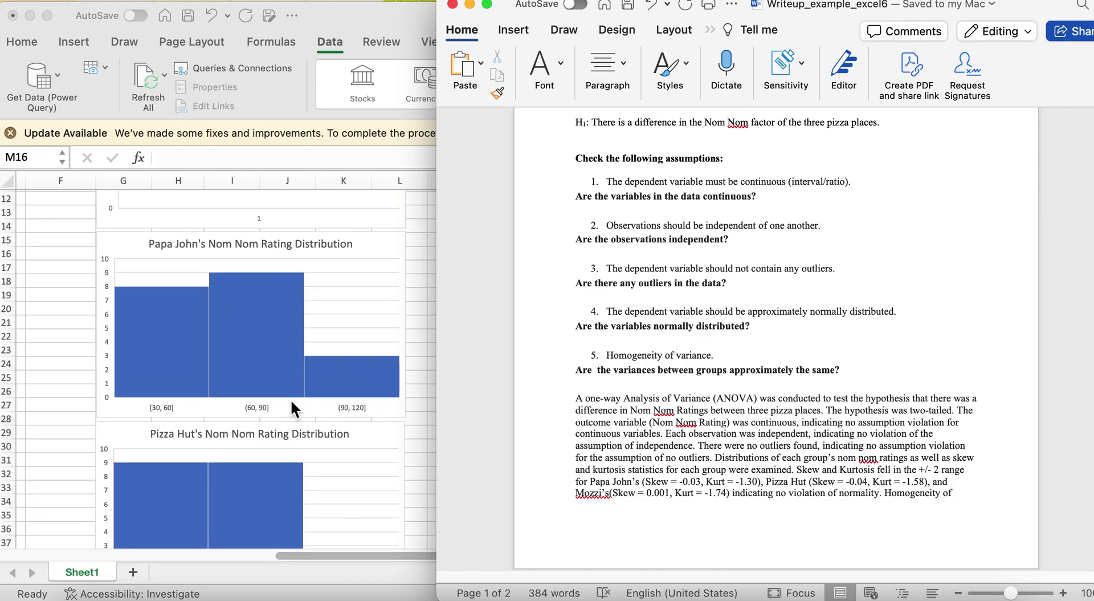
{"action": "scroll", "coordinate": [272, 307], "scroll_direction": "down", "scroll_amount": 13}
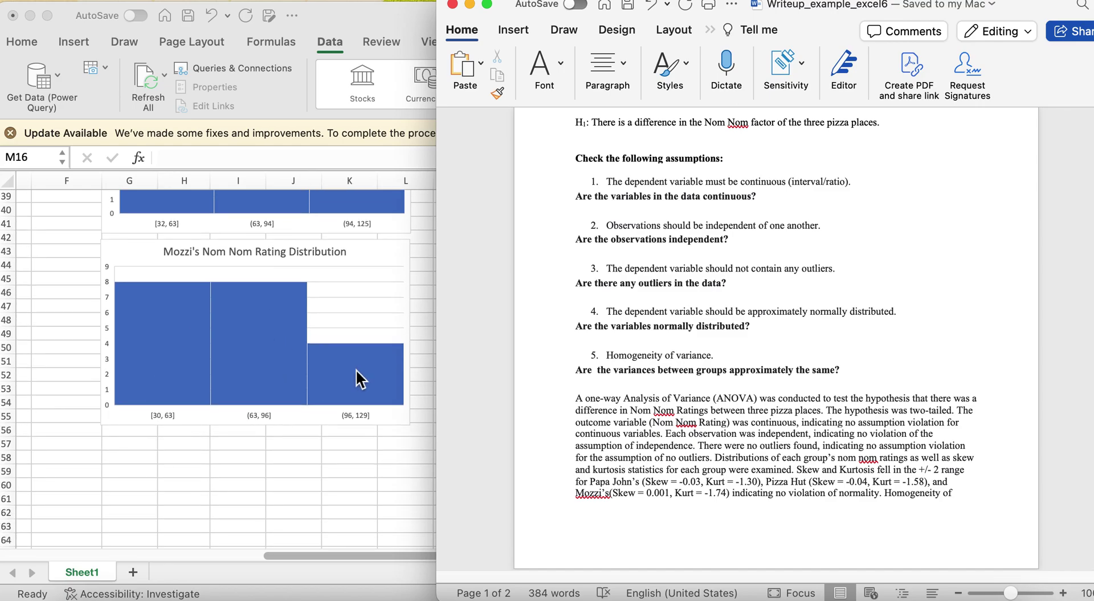
{"action": "scroll", "coordinate": [358, 347], "scroll_direction": "up", "scroll_amount": 8}
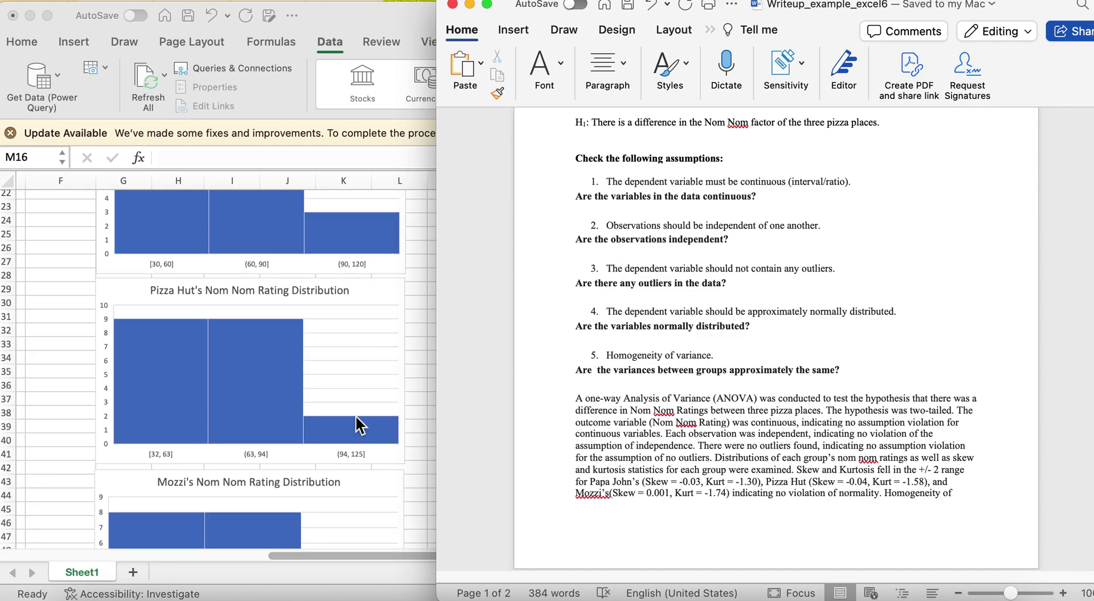
{"action": "scroll", "coordinate": [356, 415], "scroll_direction": "up", "scroll_amount": 10}
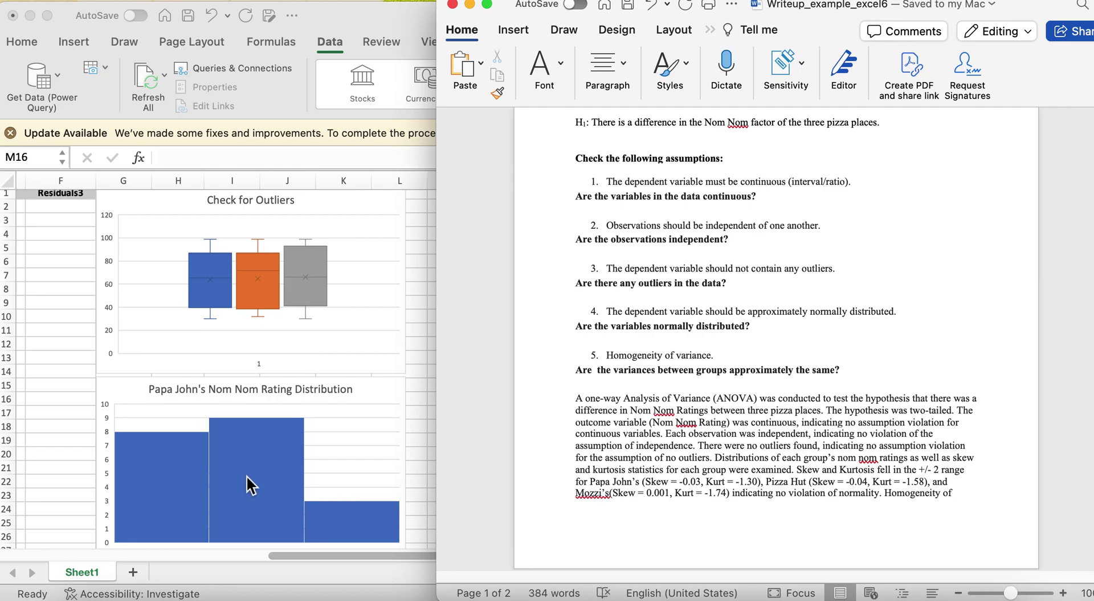
Step: Revisit the worksheet charts and select the question "Are the variables normally distributed?" in the write-up to point it out
{"action": "scroll", "coordinate": [51, 385], "scroll_direction": "left", "scroll_amount": 8}
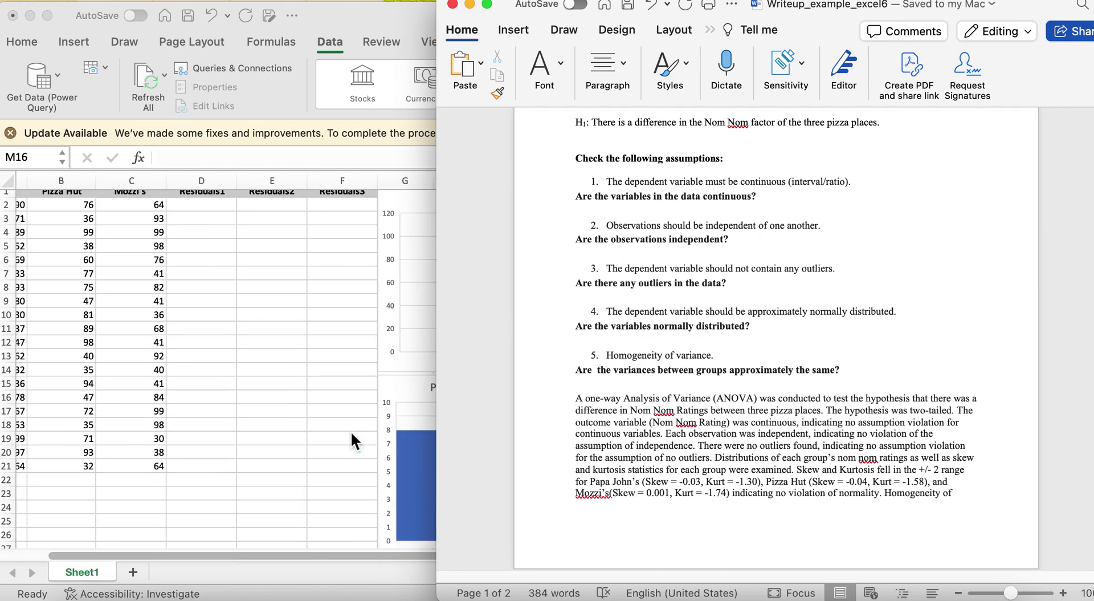
{"action": "scroll", "coordinate": [350, 430], "scroll_direction": "right", "scroll_amount": 6}
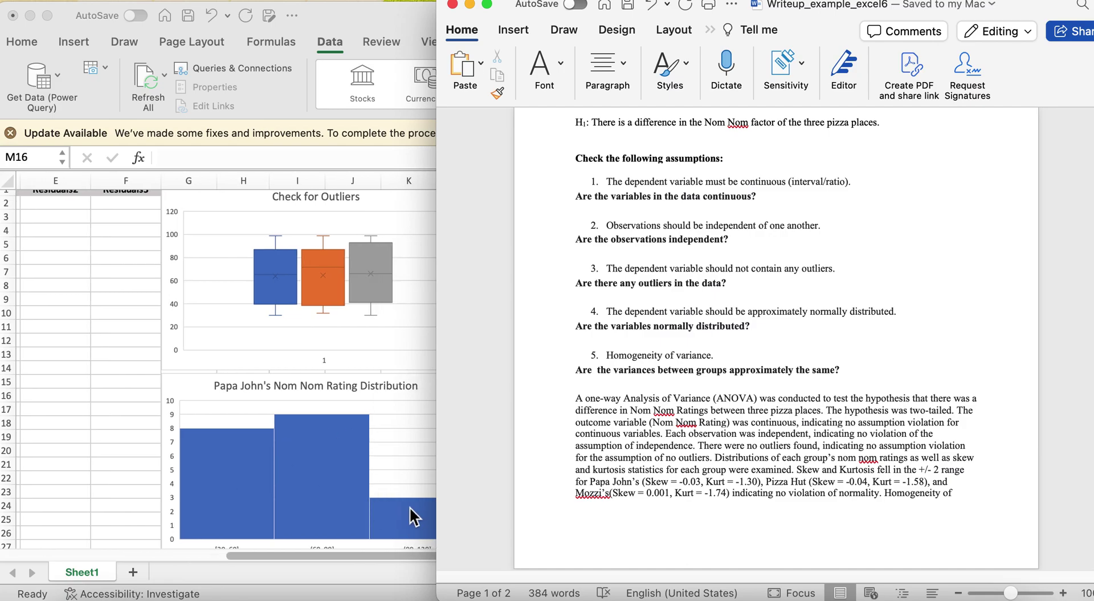
{"action": "scroll", "coordinate": [408, 508], "scroll_direction": "right", "scroll_amount": 2}
{"action": "scroll", "coordinate": [408, 508], "scroll_direction": "up", "scroll_amount": 1}
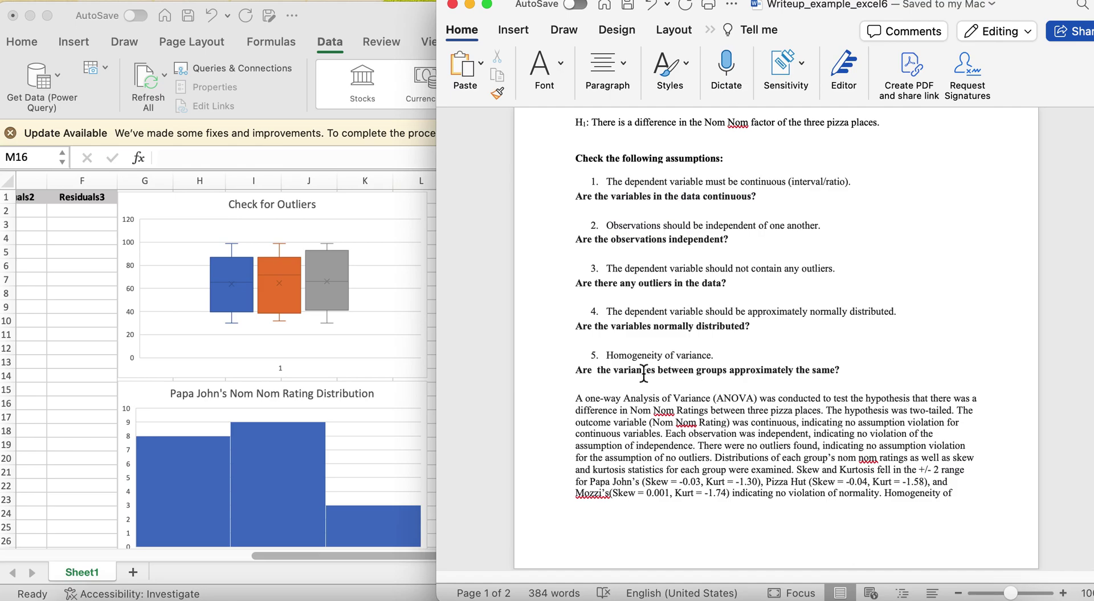
{"action": "scroll", "coordinate": [727, 384], "scroll_direction": "up", "scroll_amount": 1}
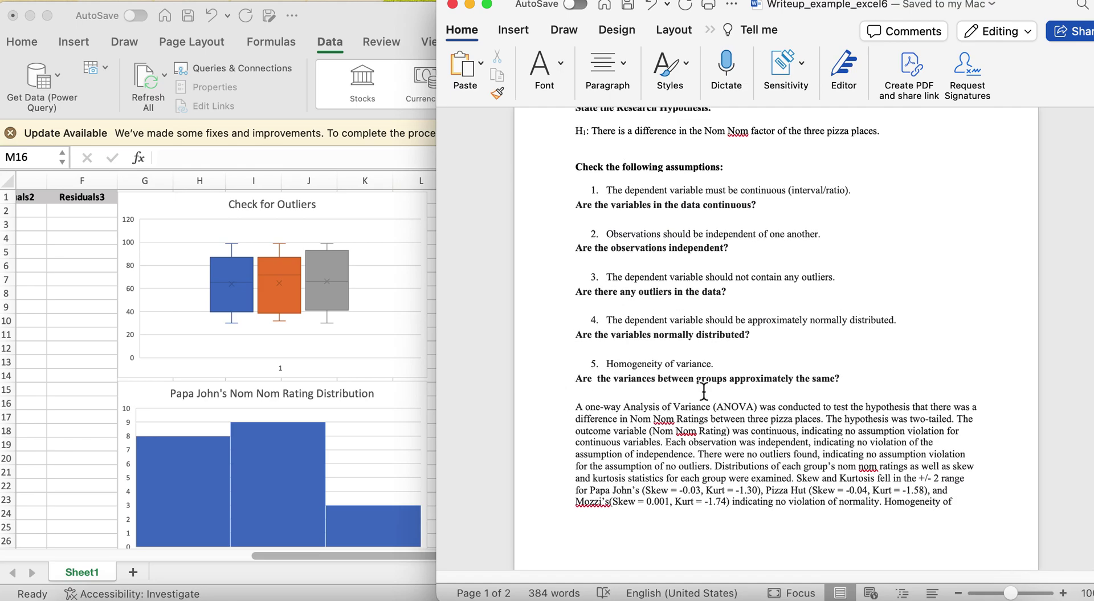
{"action": "left_click", "coordinate": [577, 336]}
{"action": "left_click_drag", "start_coordinate": [578, 337], "coordinate": [751, 336]}
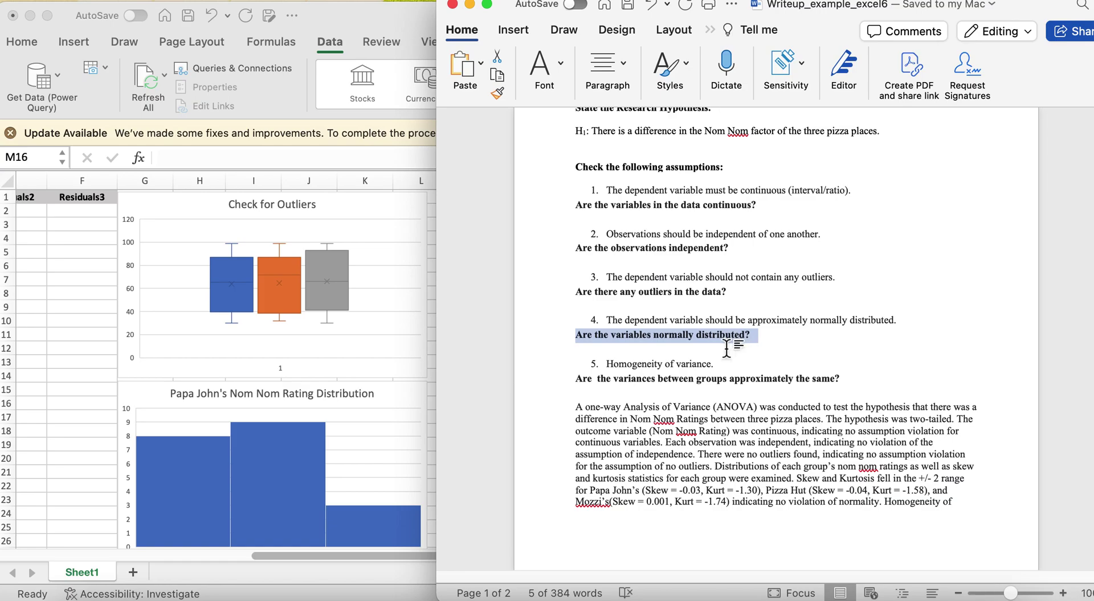
{"action": "scroll", "coordinate": [386, 387], "scroll_direction": "right", "scroll_amount": 5}
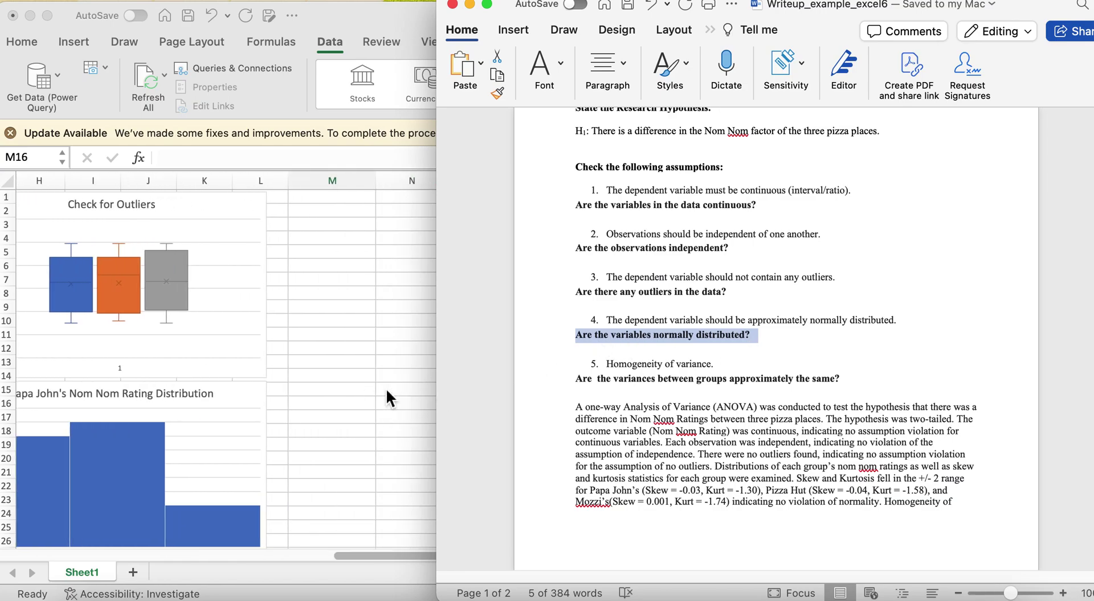
Step: Examine the homogeneity of variance assumption in the write-up together with the rating columns in the worksheet
{"action": "left_click", "coordinate": [646, 371]}
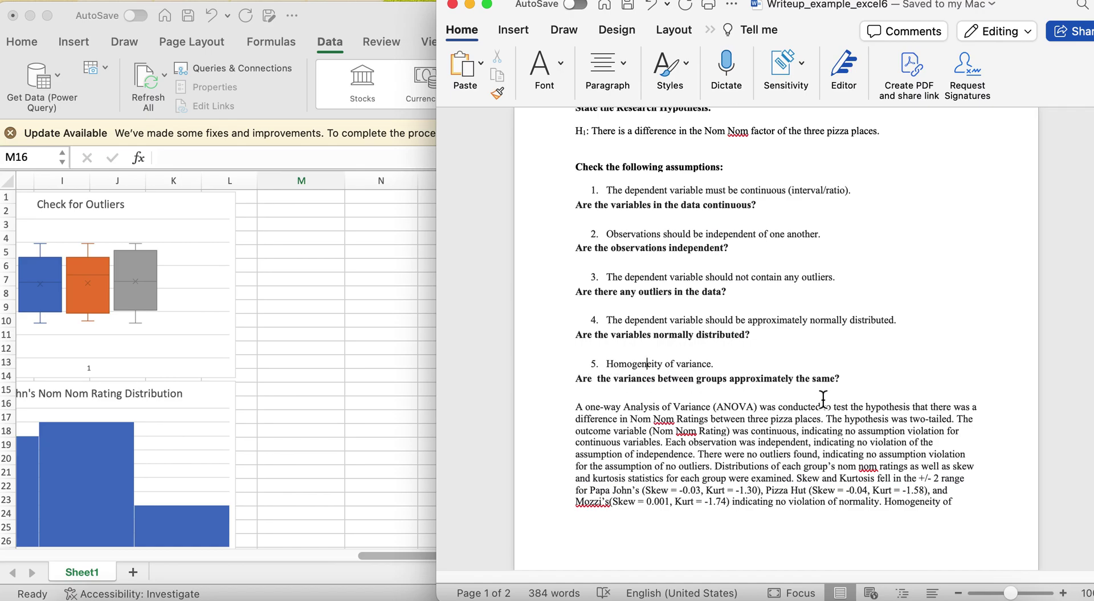
{"action": "scroll", "coordinate": [308, 400], "scroll_direction": "left", "scroll_amount": 8}
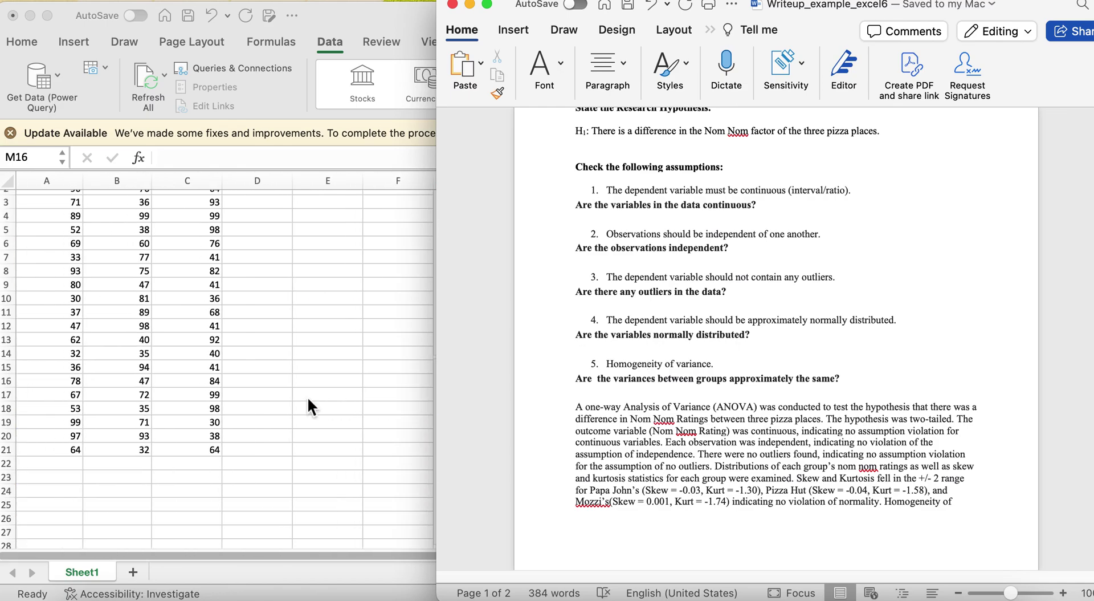
{"action": "scroll", "coordinate": [307, 395], "scroll_direction": "up", "scroll_amount": 2}
{"action": "scroll", "coordinate": [307, 395], "scroll_direction": "left", "scroll_amount": 2}
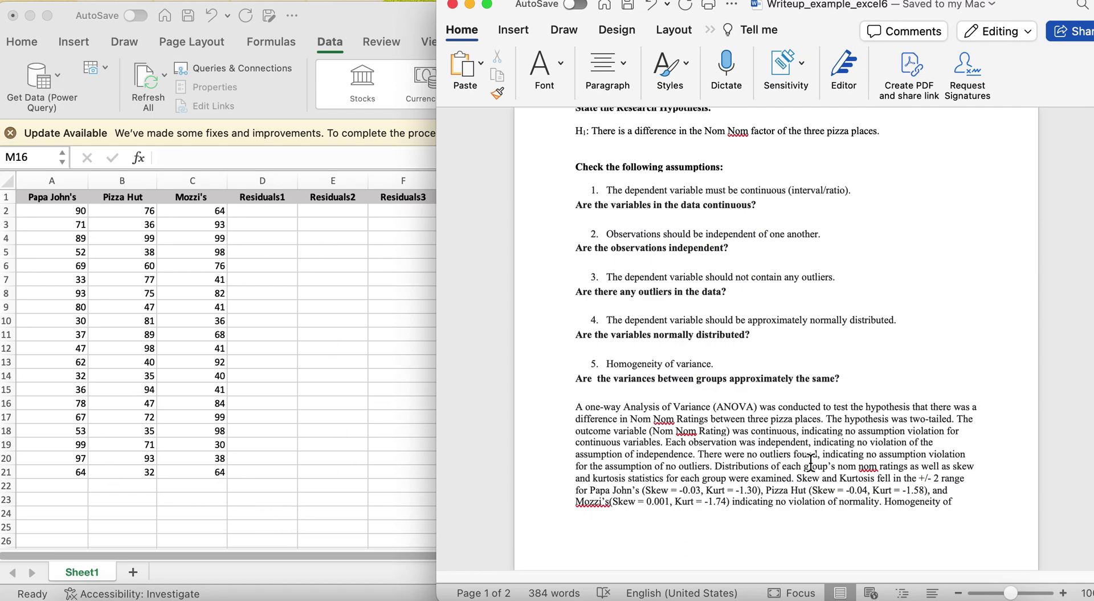
{"action": "scroll", "coordinate": [810, 461], "scroll_direction": "down", "scroll_amount": 2}
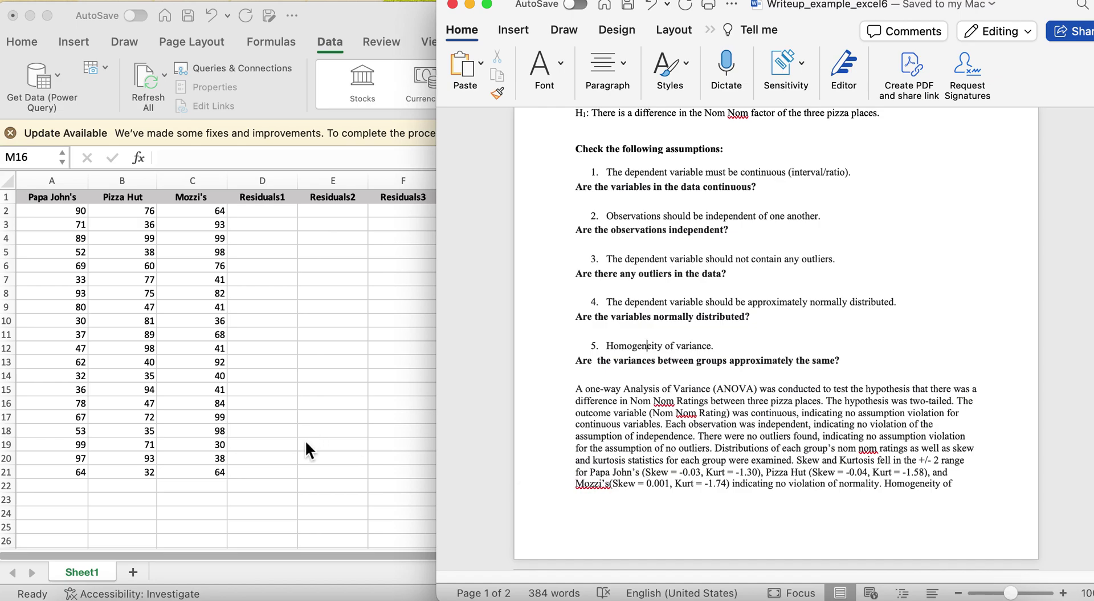
Step: Look over the empty residuals columns, the outlier box plot and the Papa John's rating histogram in the worksheet
{"action": "scroll", "coordinate": [306, 443], "scroll_direction": "right", "scroll_amount": 5}
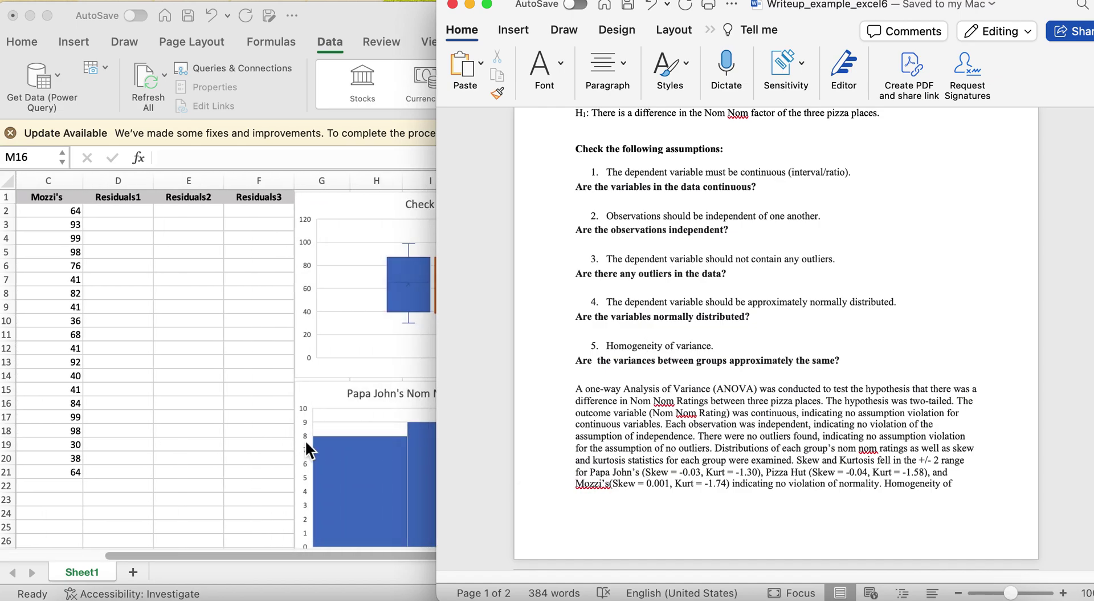
{"action": "scroll", "coordinate": [305, 441], "scroll_direction": "right", "scroll_amount": 3}
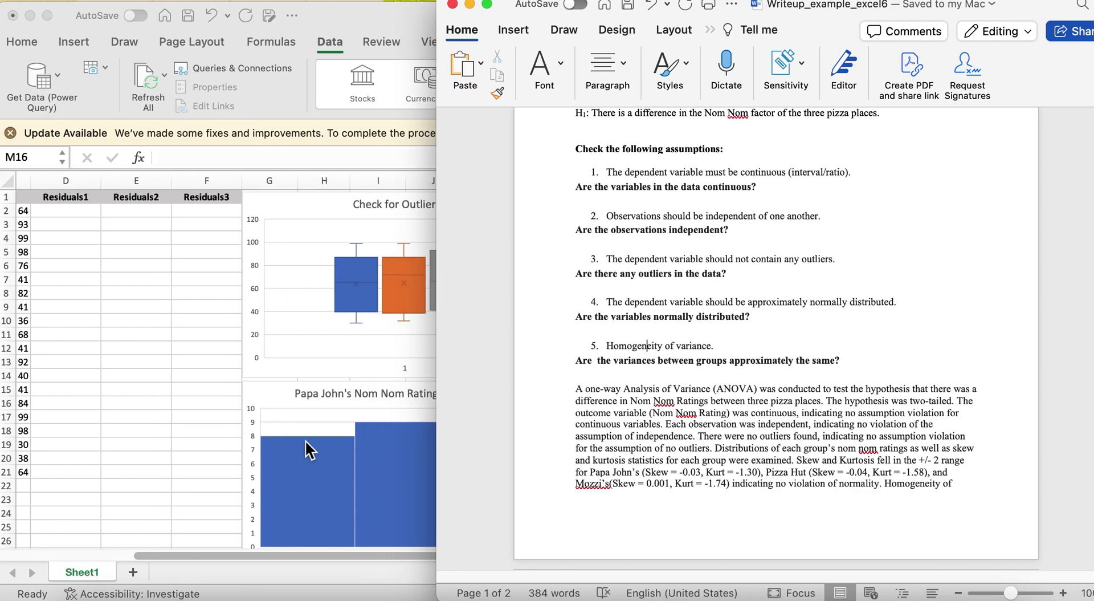
{"action": "scroll", "coordinate": [306, 450], "scroll_direction": "right", "scroll_amount": 1}
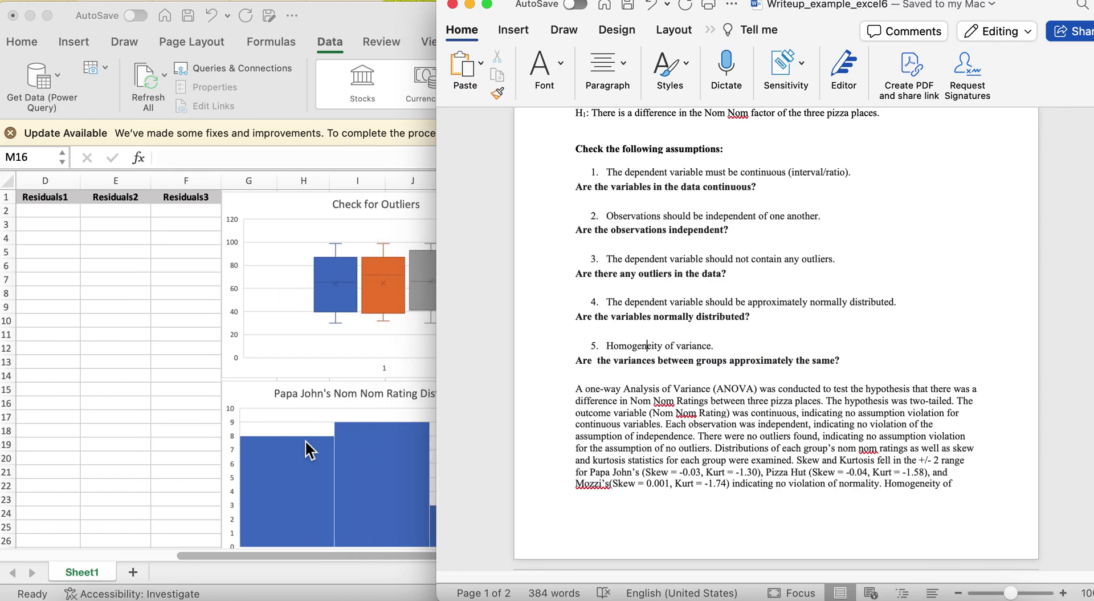
{"action": "scroll", "coordinate": [306, 440], "scroll_direction": "right", "scroll_amount": 6}
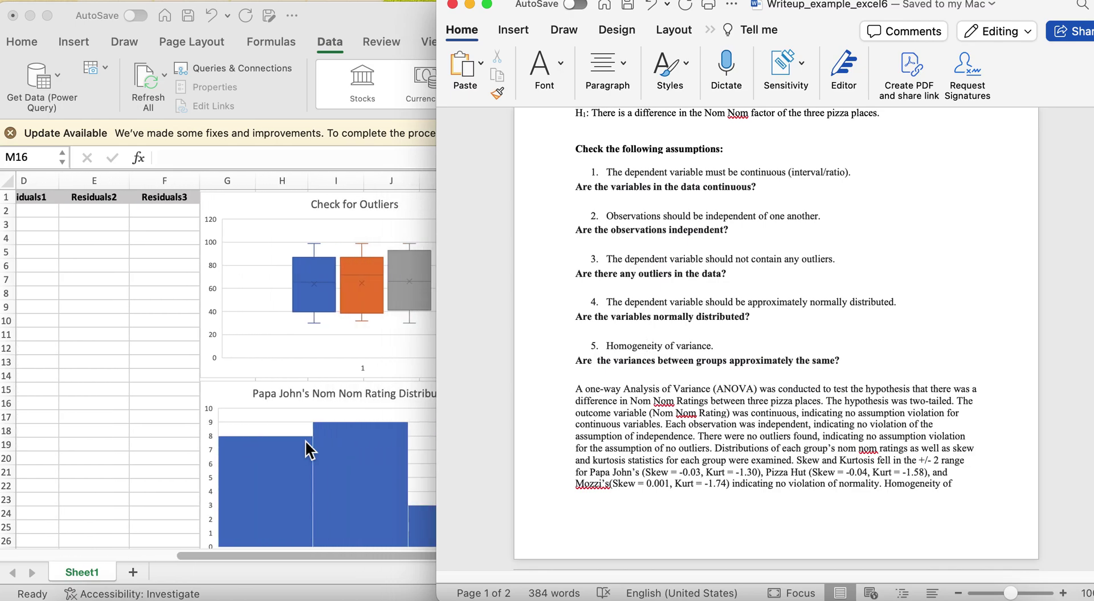
{"action": "scroll", "coordinate": [305, 440], "scroll_direction": "left", "scroll_amount": 8}
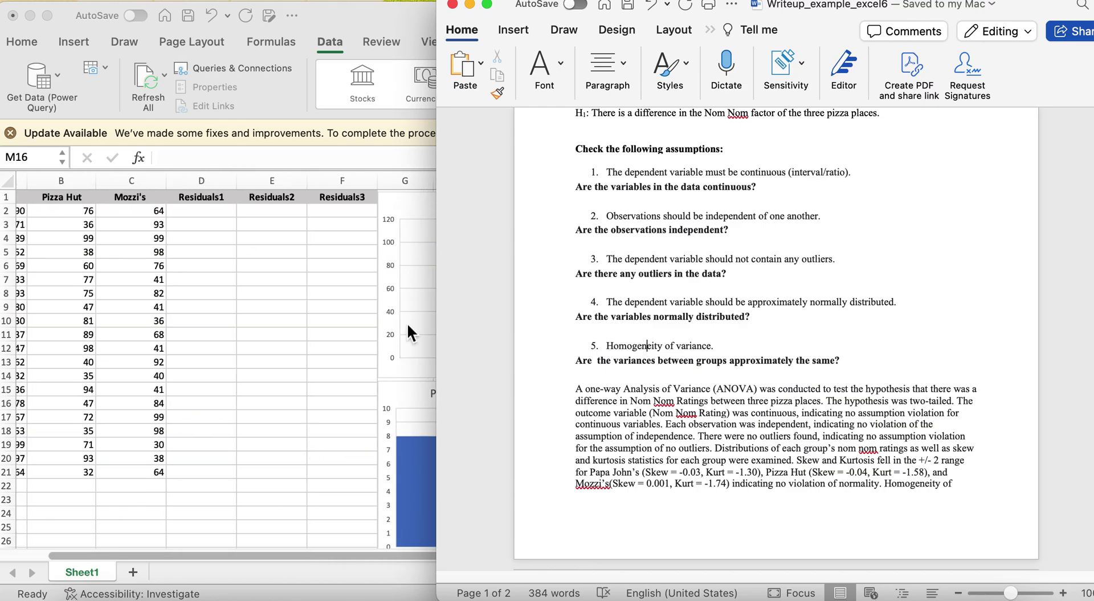
{"action": "scroll", "coordinate": [407, 323], "scroll_direction": "right", "scroll_amount": 4}
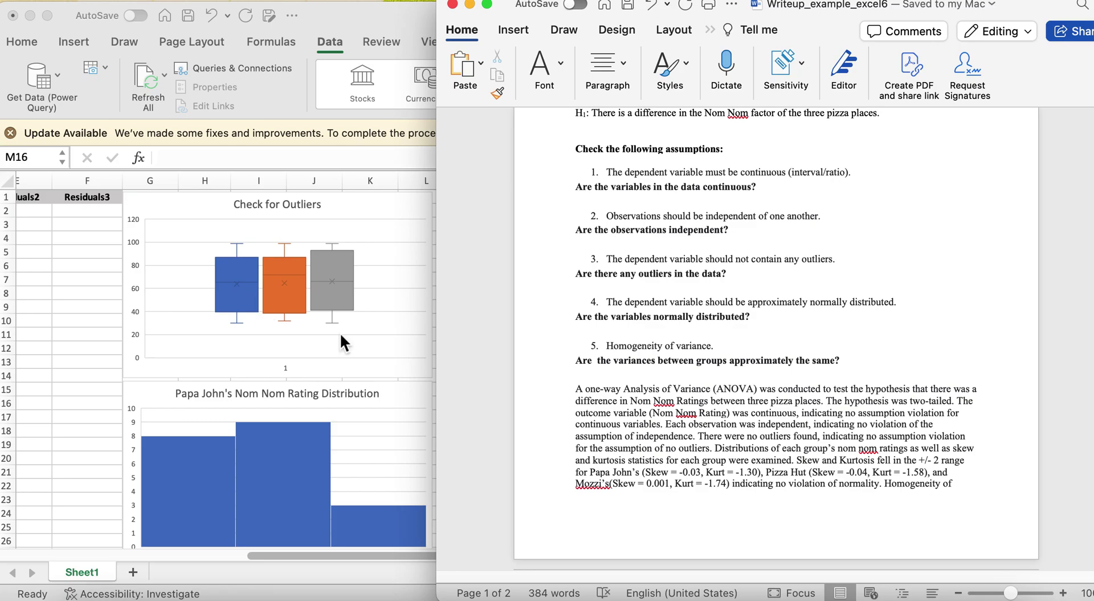
{"action": "scroll", "coordinate": [341, 335], "scroll_direction": "down", "scroll_amount": 1}
{"action": "scroll", "coordinate": [341, 334], "scroll_direction": "down", "scroll_amount": 5}
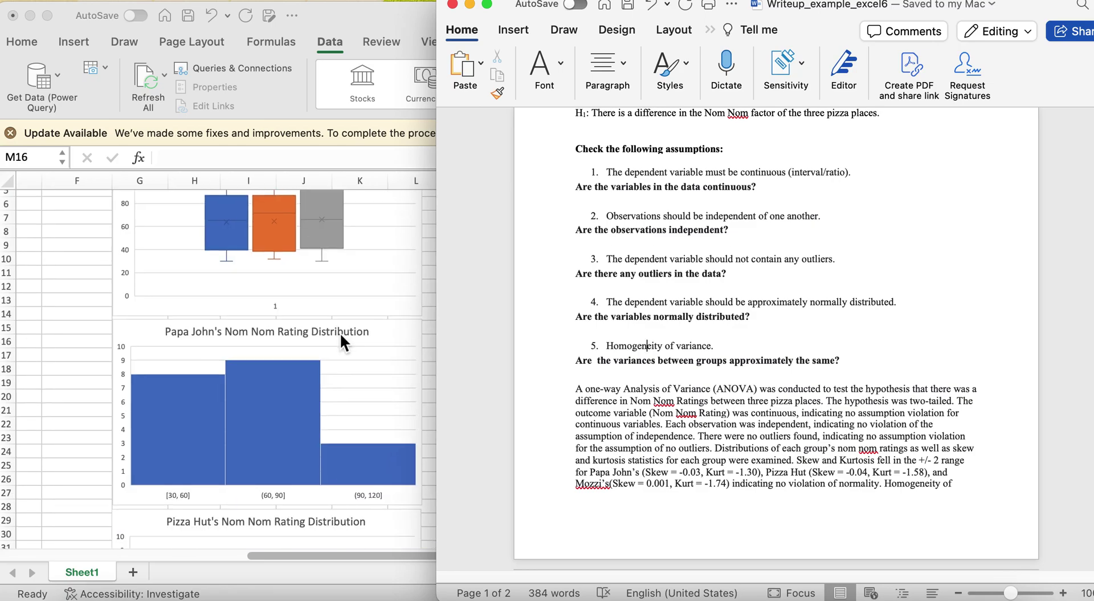
{"action": "scroll", "coordinate": [326, 483], "scroll_direction": "up", "scroll_amount": 5}
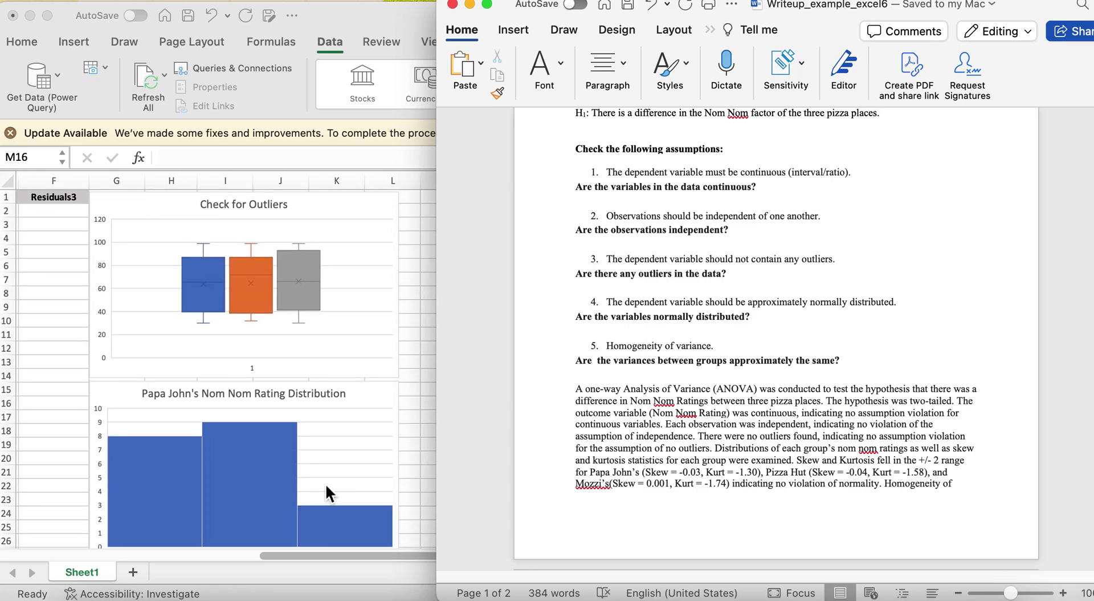
{"action": "scroll", "coordinate": [326, 484], "scroll_direction": "right", "scroll_amount": 3}
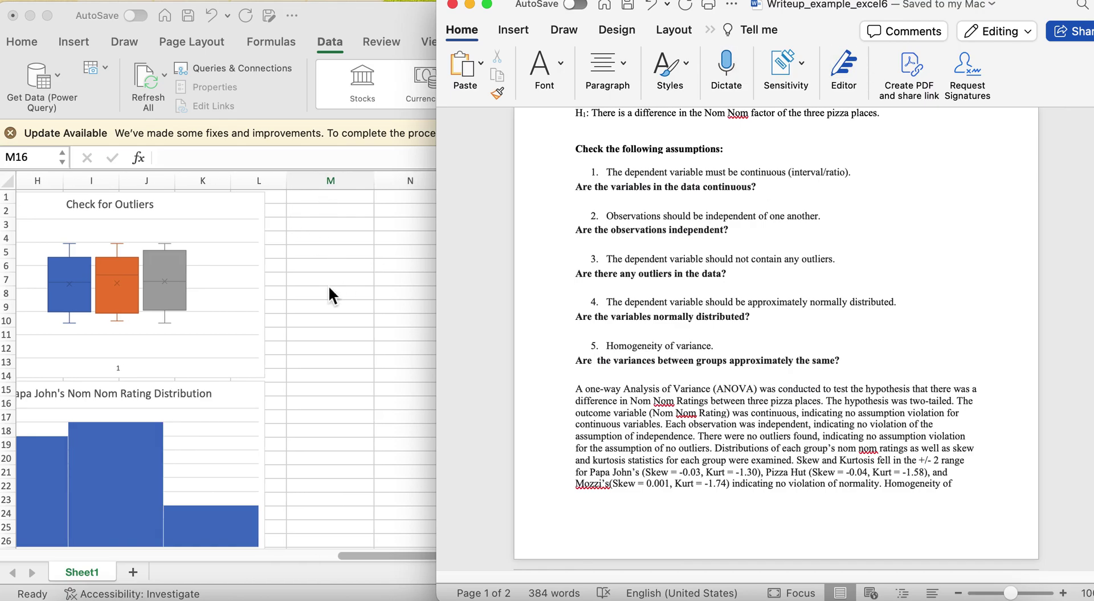
Step: Generate summary descriptive statistics for the rating columns A1:C21, grouped by columns with labels in the first row, output at M1
{"action": "left_click", "coordinate": [424, 304]}
{"action": "scroll", "coordinate": [399, 228], "scroll_direction": "left", "scroll_amount": 2}
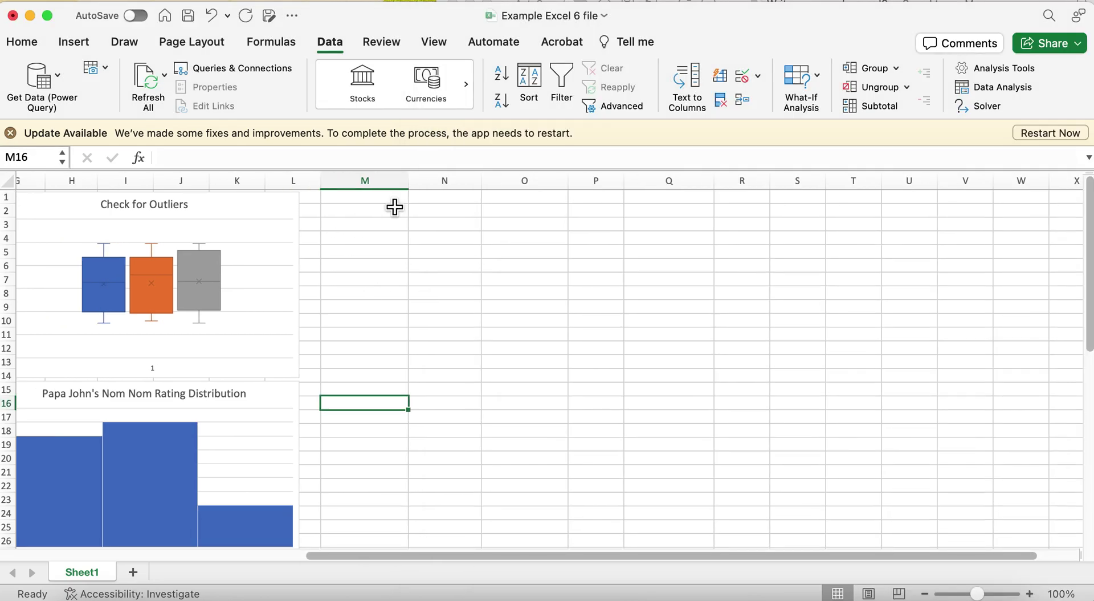
{"action": "left_click", "coordinate": [393, 203]}
{"action": "scroll", "coordinate": [363, 274], "scroll_direction": "left", "scroll_amount": 1}
{"action": "scroll", "coordinate": [363, 274], "scroll_direction": "left", "scroll_amount": 5}
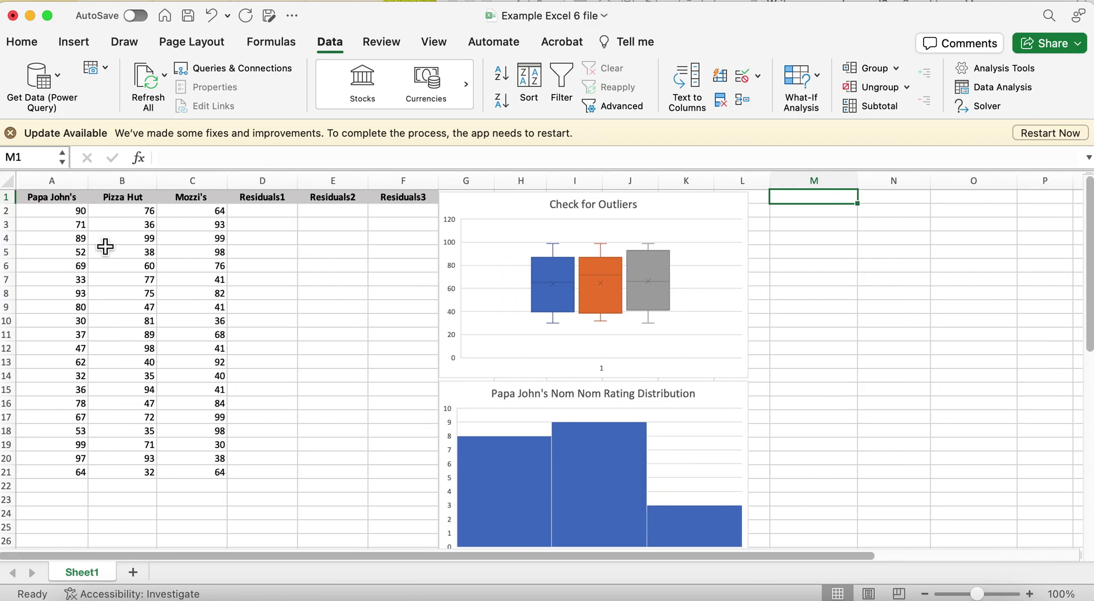
{"action": "left_click", "coordinate": [995, 88]}
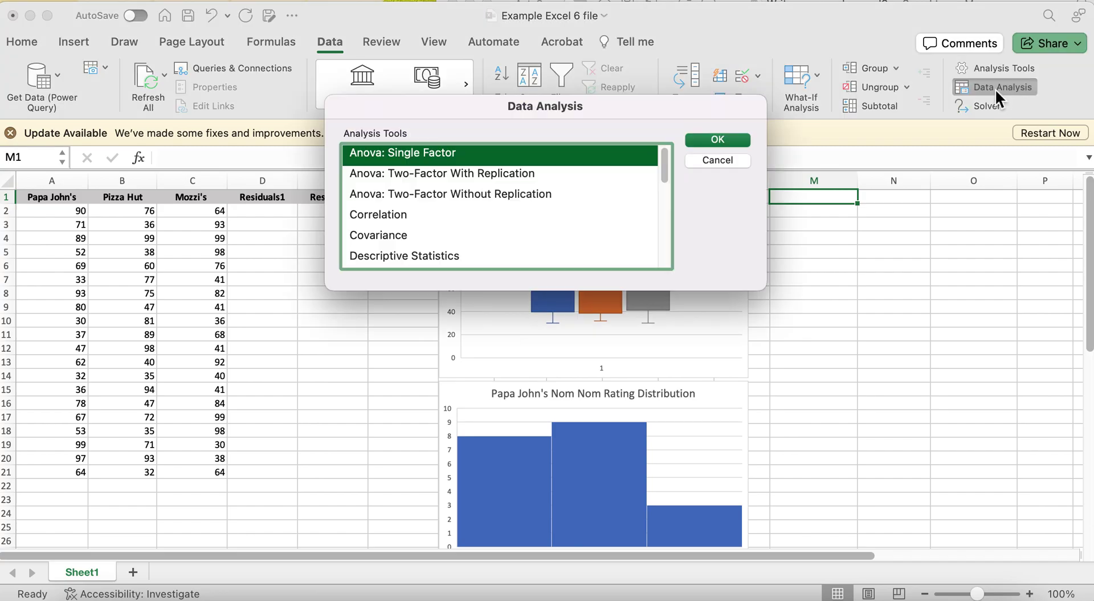
{"action": "scroll", "coordinate": [441, 195], "scroll_direction": "down", "scroll_amount": 3}
{"action": "left_click", "coordinate": [442, 195]}
{"action": "left_click", "coordinate": [728, 138]}
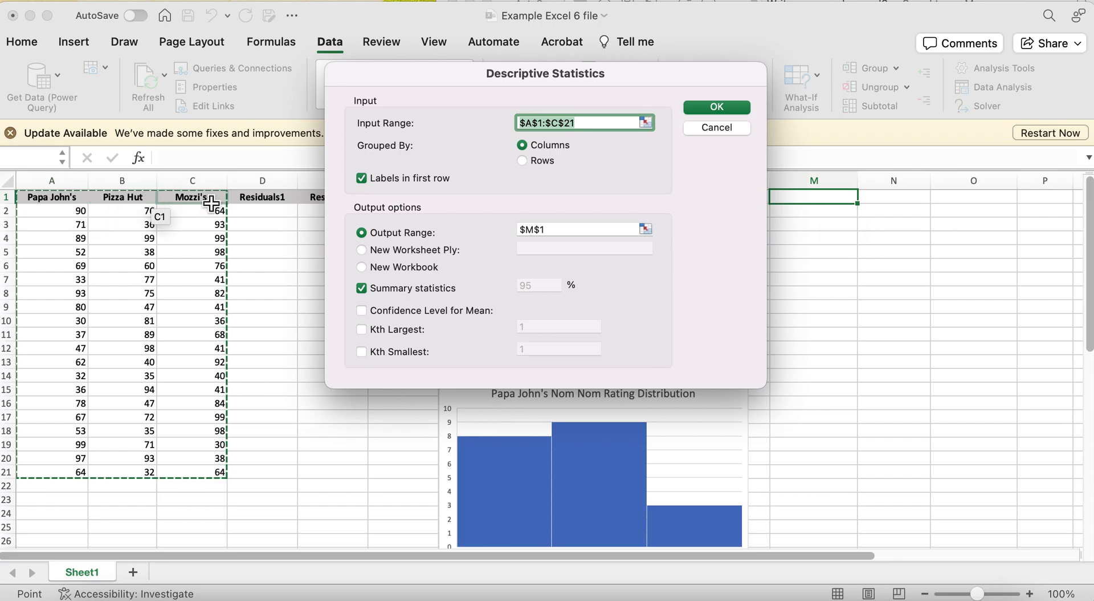
{"action": "left_click", "coordinate": [716, 107]}
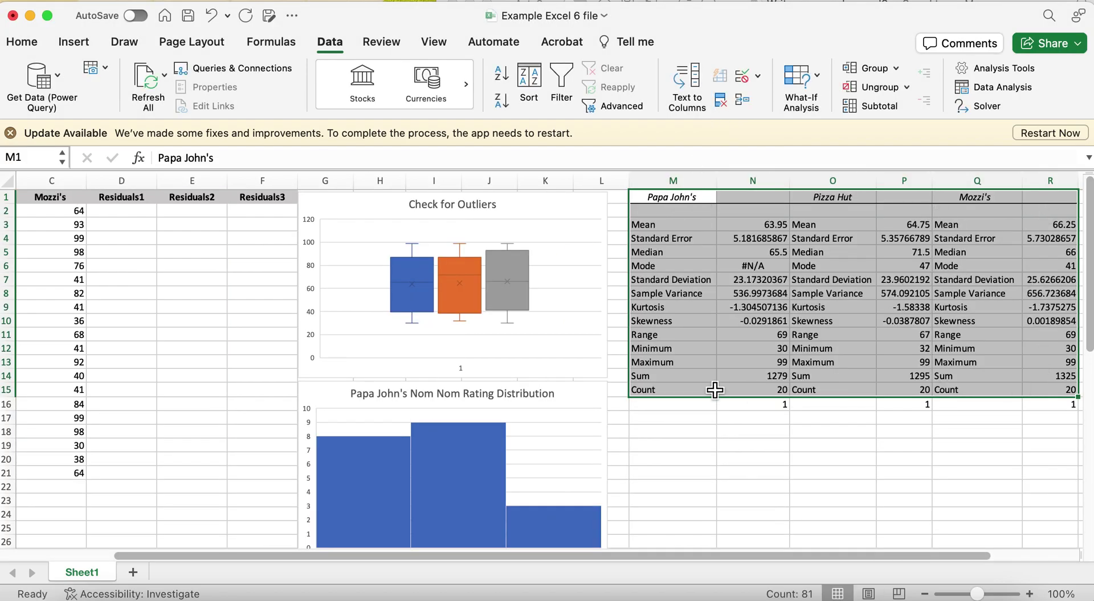
Step: Examine the kurtosis and skewness values of the three pizza places in the descriptive statistics output
{"action": "left_click_drag", "start_coordinate": [695, 309], "coordinate": [941, 320]}
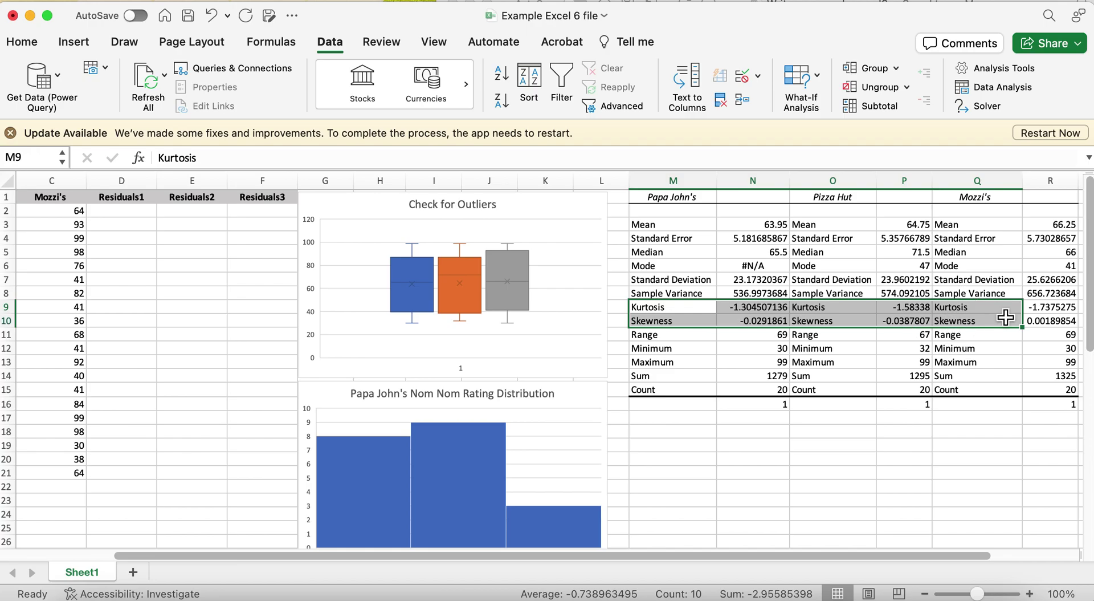
{"action": "left_click_drag", "start_coordinate": [1052, 321], "coordinate": [743, 309]}
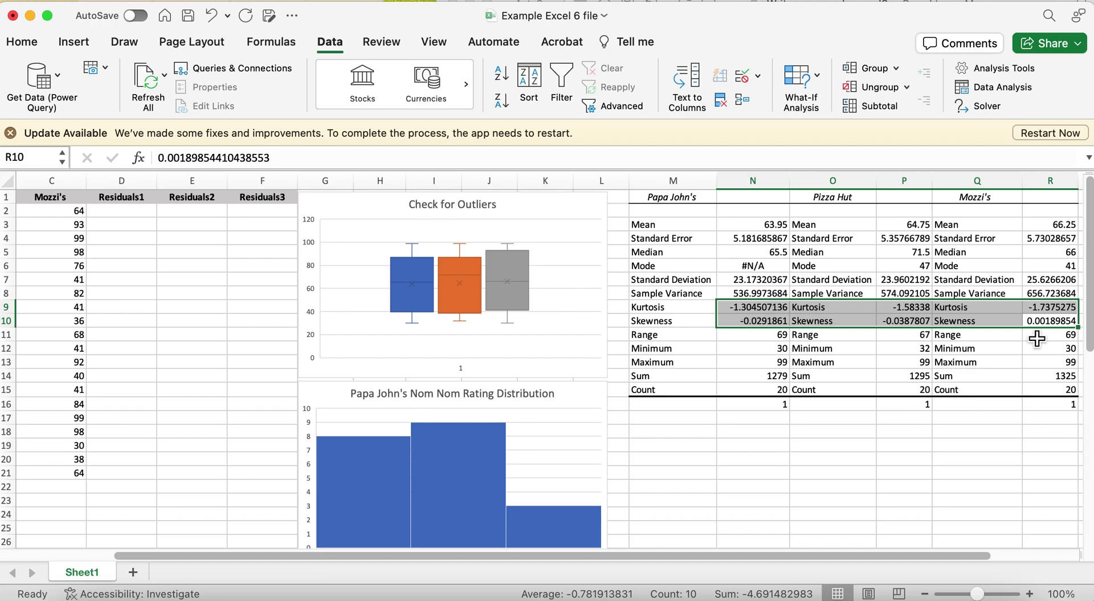
{"action": "left_click", "coordinate": [1049, 311]}
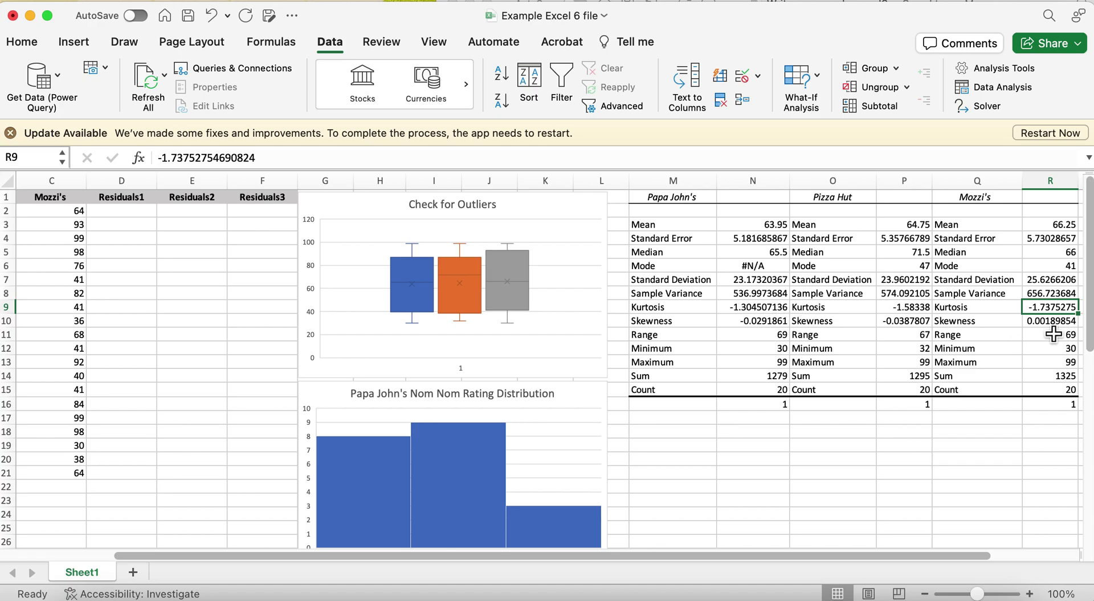
{"action": "left_click", "coordinate": [897, 312]}
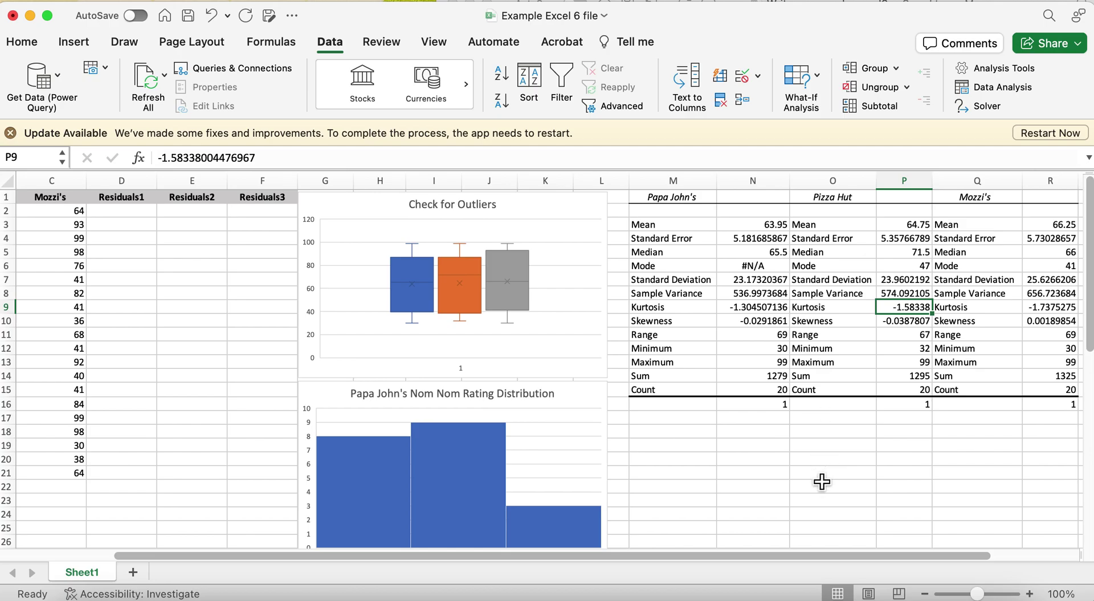
Step: Review the descriptive statistics beside the charts, and switch to the Word write-up to read the normality and homogeneity of variance assumptions
{"action": "scroll", "coordinate": [822, 481], "scroll_direction": "right", "scroll_amount": 2}
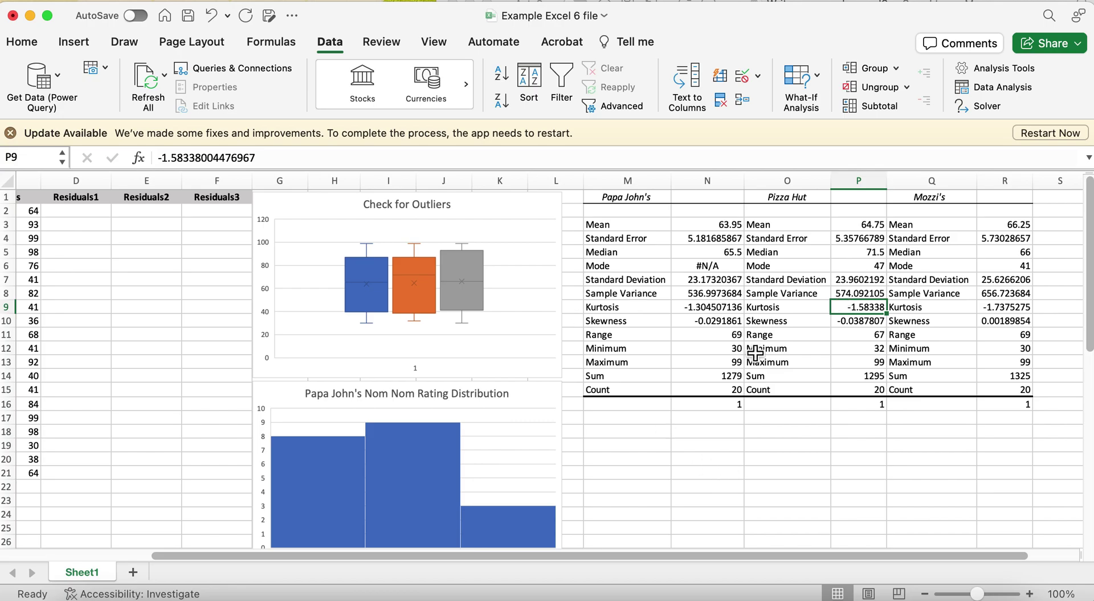
{"action": "scroll", "coordinate": [719, 467], "scroll_direction": "down", "scroll_amount": 1}
{"action": "scroll", "coordinate": [720, 467], "scroll_direction": "down", "scroll_amount": 2}
{"action": "scroll", "coordinate": [720, 467], "scroll_direction": "right", "scroll_amount": 2}
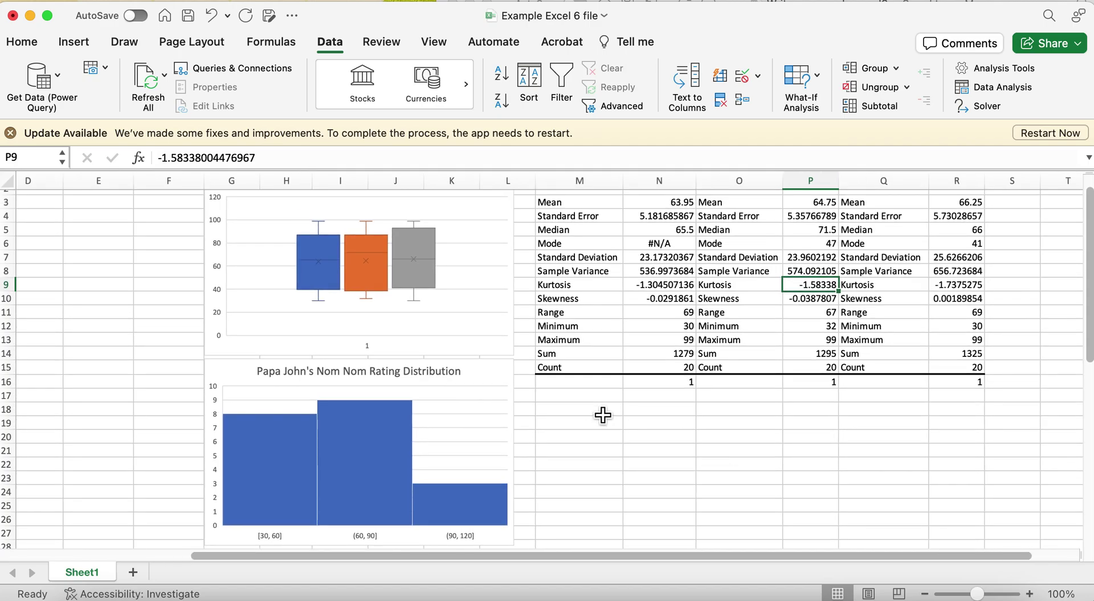
{"action": "scroll", "coordinate": [603, 415], "scroll_direction": "up", "scroll_amount": 2}
{"action": "scroll", "coordinate": [603, 415], "scroll_direction": "left", "scroll_amount": 3}
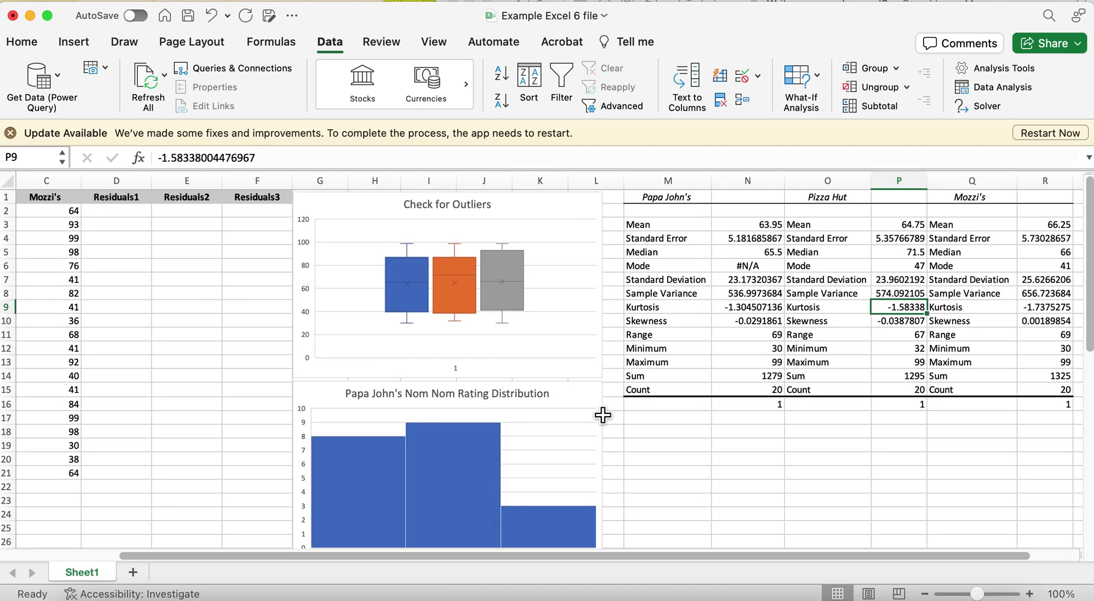
{"action": "scroll", "coordinate": [603, 415], "scroll_direction": "down", "scroll_amount": 1}
{"action": "left_click", "coordinate": [393, 597]}
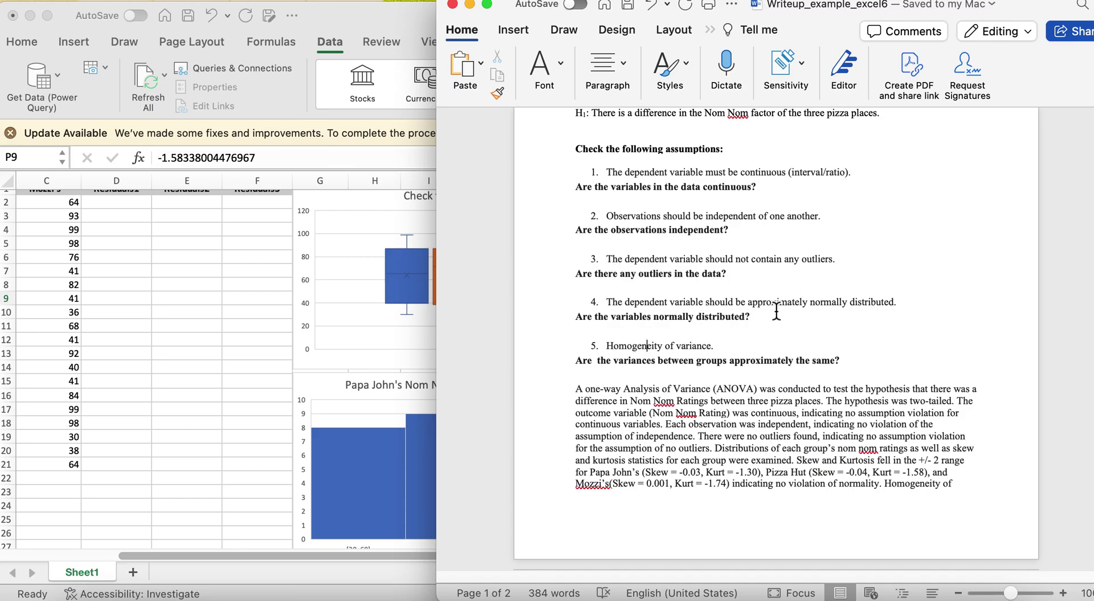
{"action": "scroll", "coordinate": [669, 371], "scroll_direction": "down", "scroll_amount": 1}
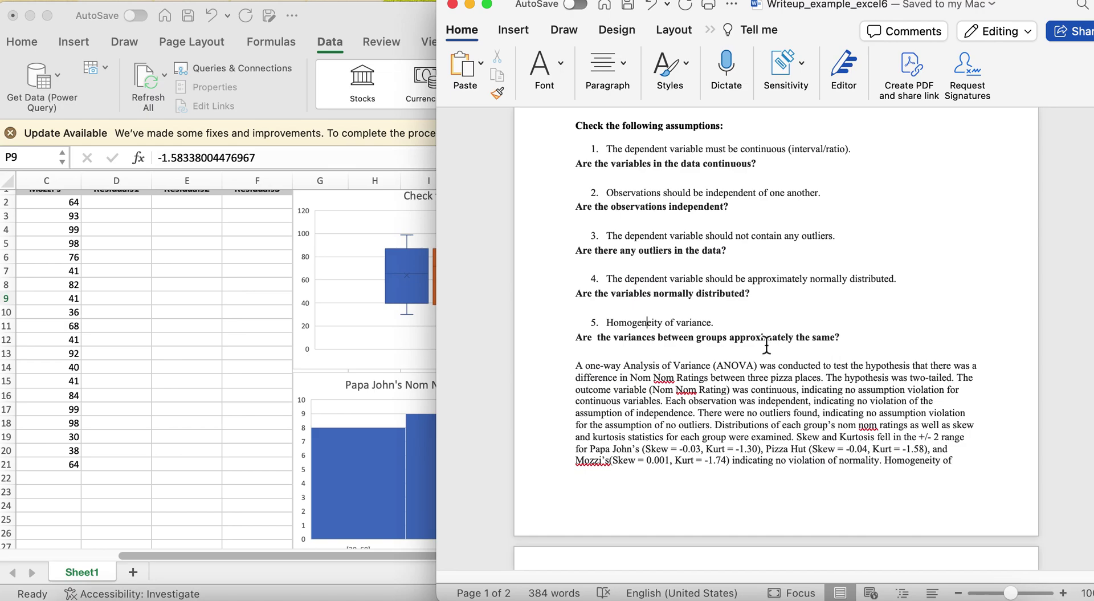
Step: Switch back to the Excel workbook and compare the sample variances of Papa John's, Pizza Hut and Mozzi's
{"action": "left_click", "coordinate": [158, 305]}
{"action": "scroll", "coordinate": [159, 306], "scroll_direction": "left", "scroll_amount": 3}
{"action": "scroll", "coordinate": [158, 306], "scroll_direction": "up", "scroll_amount": 1}
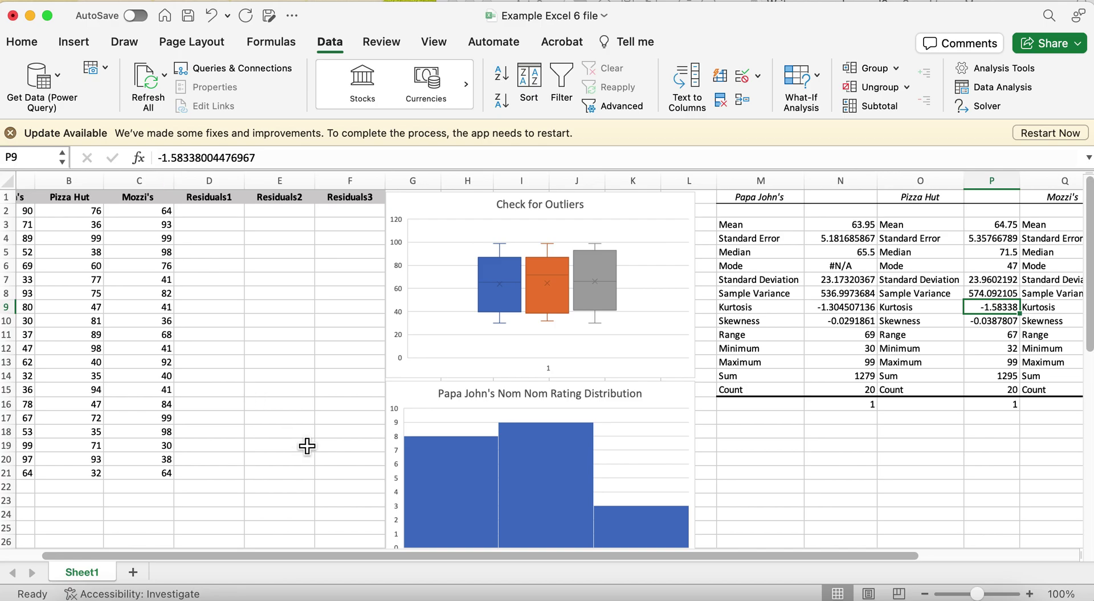
{"action": "scroll", "coordinate": [902, 460], "scroll_direction": "left", "scroll_amount": 1}
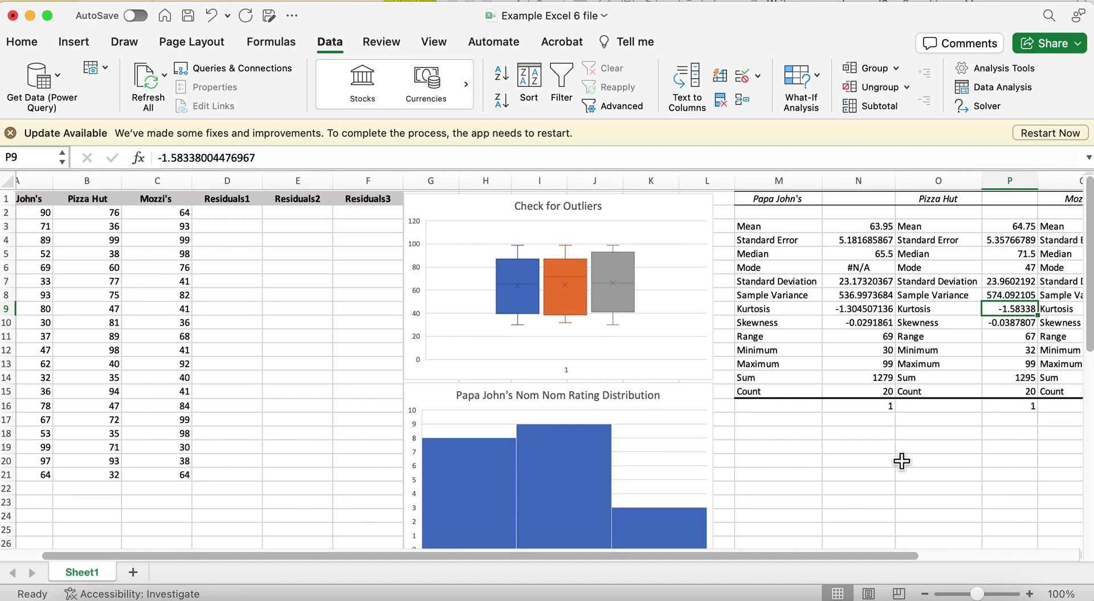
{"action": "scroll", "coordinate": [887, 458], "scroll_direction": "right", "scroll_amount": 2}
{"action": "scroll", "coordinate": [887, 458], "scroll_direction": "right", "scroll_amount": 2}
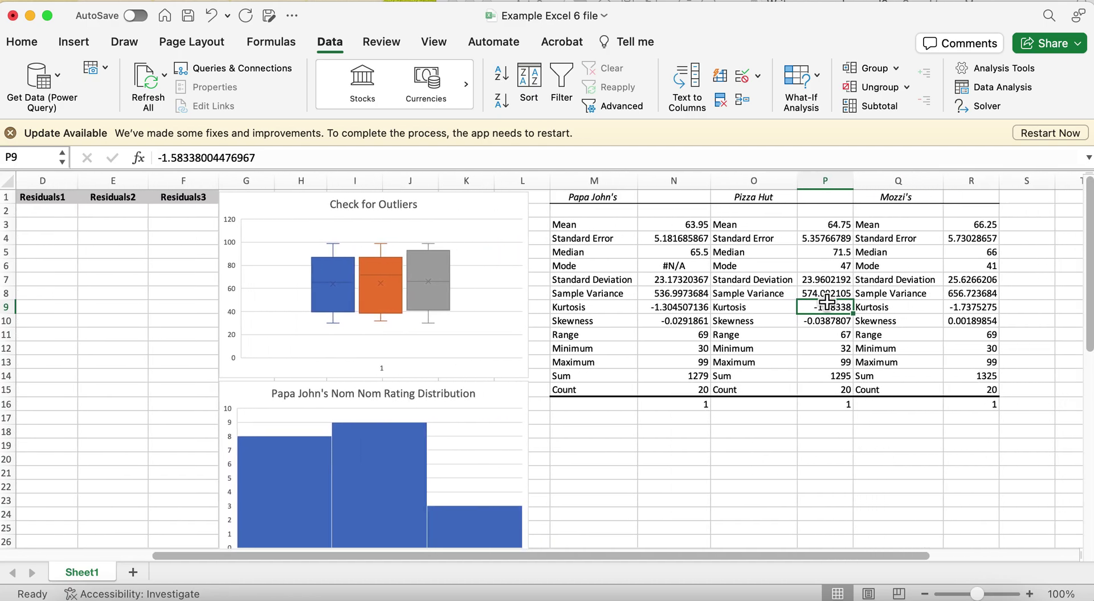
{"action": "left_click", "coordinate": [684, 294]}
{"action": "left_click", "coordinate": [835, 294]}
{"action": "left_click", "coordinate": [979, 294]}
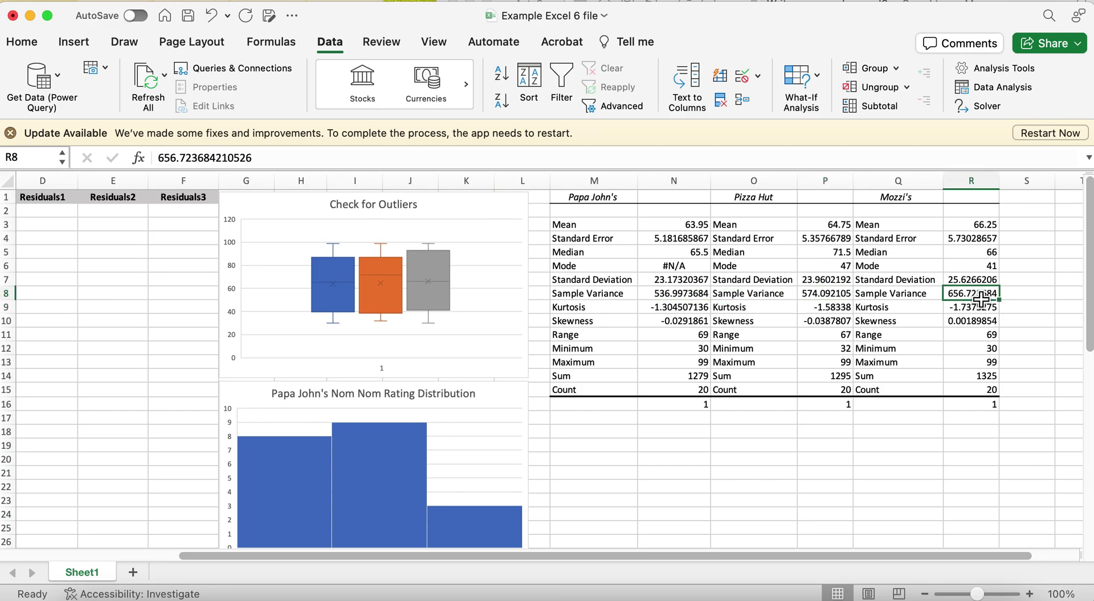
{"action": "left_click", "coordinate": [814, 294]}
{"action": "left_click", "coordinate": [684, 294]}
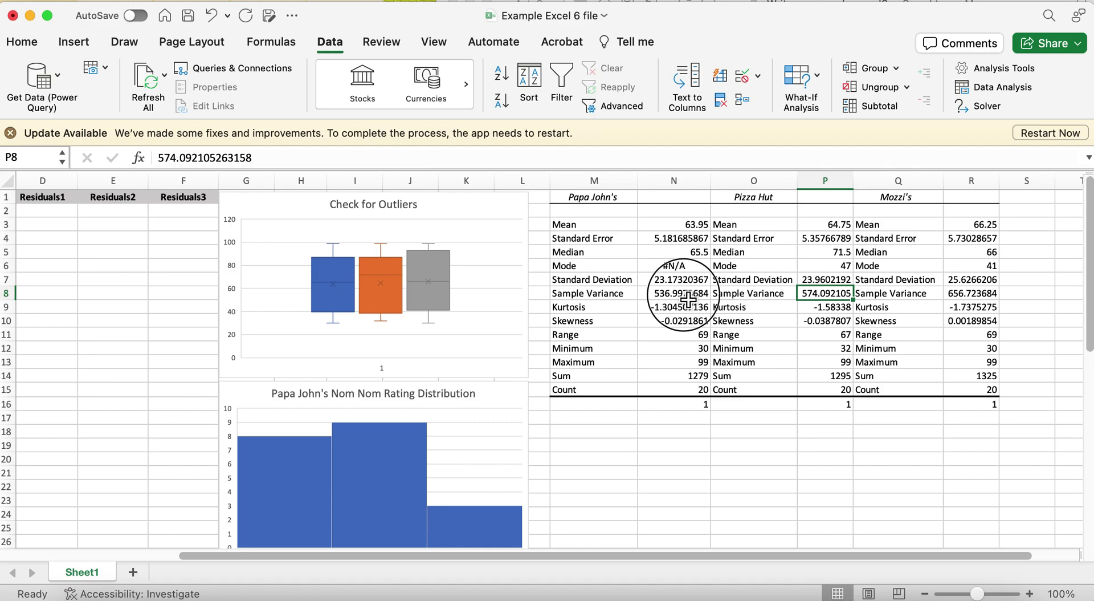
{"action": "left_click", "coordinate": [838, 297]}
{"action": "left_click", "coordinate": [987, 293]}
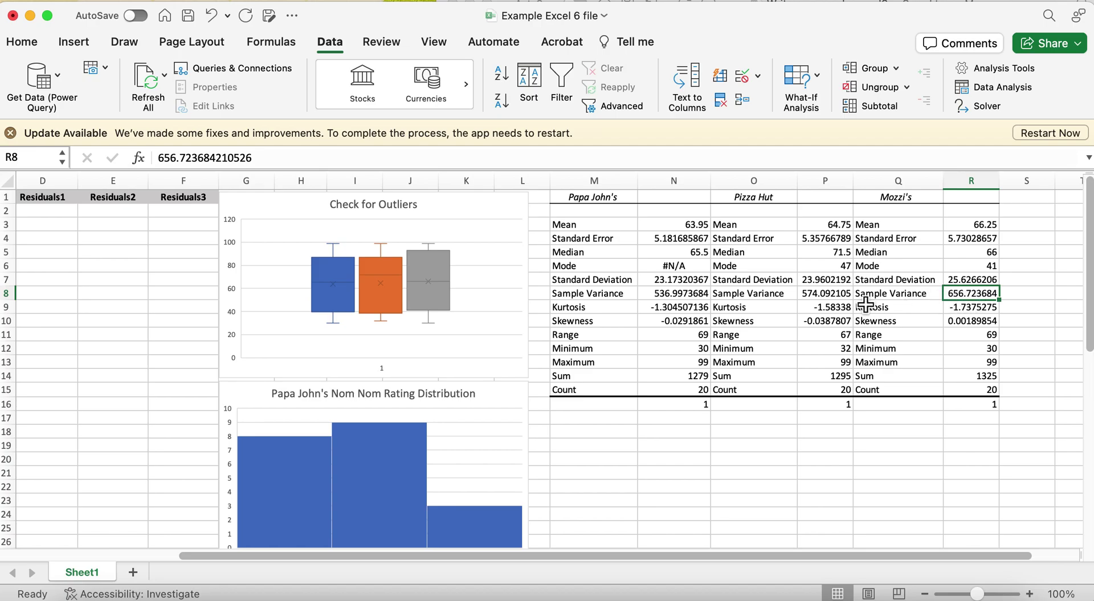
Step: Calculate Papa John's absolute residuals under Residuals1 by entering =ABS(A2-$N$3) in D2 and filling it down to D21
{"action": "scroll", "coordinate": [729, 538], "scroll_direction": "left", "scroll_amount": 2}
{"action": "scroll", "coordinate": [729, 538], "scroll_direction": "down", "scroll_amount": 1}
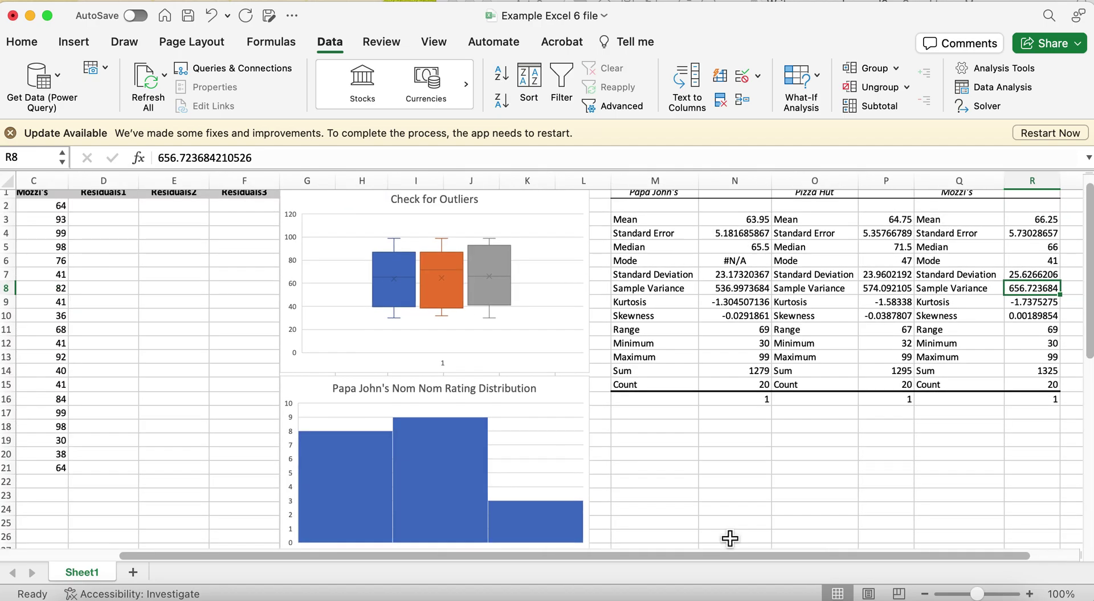
{"action": "scroll", "coordinate": [729, 538], "scroll_direction": "left", "scroll_amount": 2}
{"action": "scroll", "coordinate": [729, 537], "scroll_direction": "up", "scroll_amount": 1}
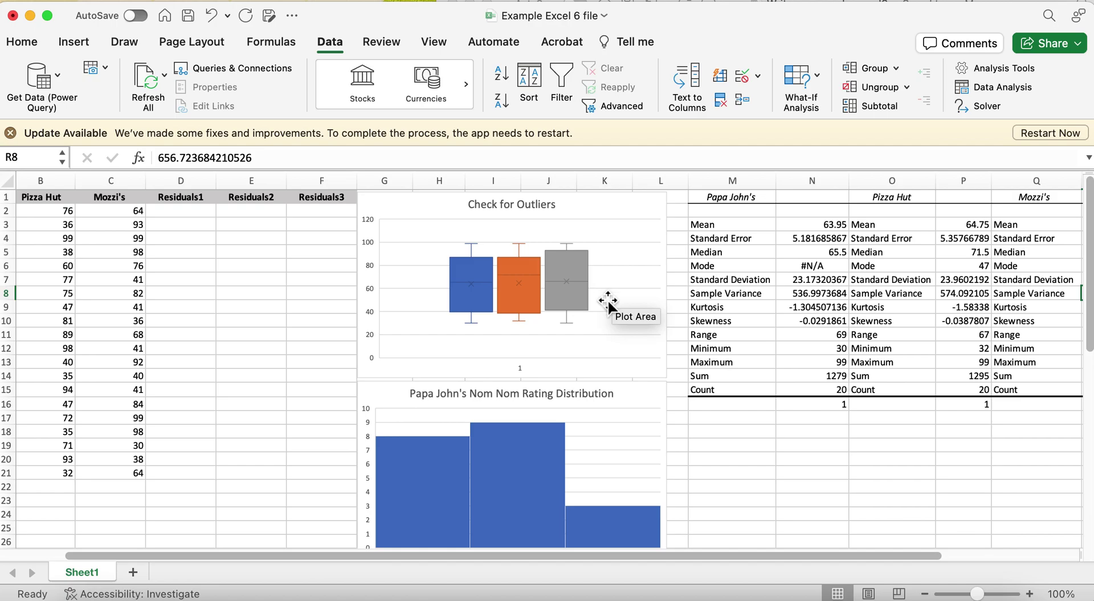
{"action": "scroll", "coordinate": [337, 472], "scroll_direction": "left", "scroll_amount": 2}
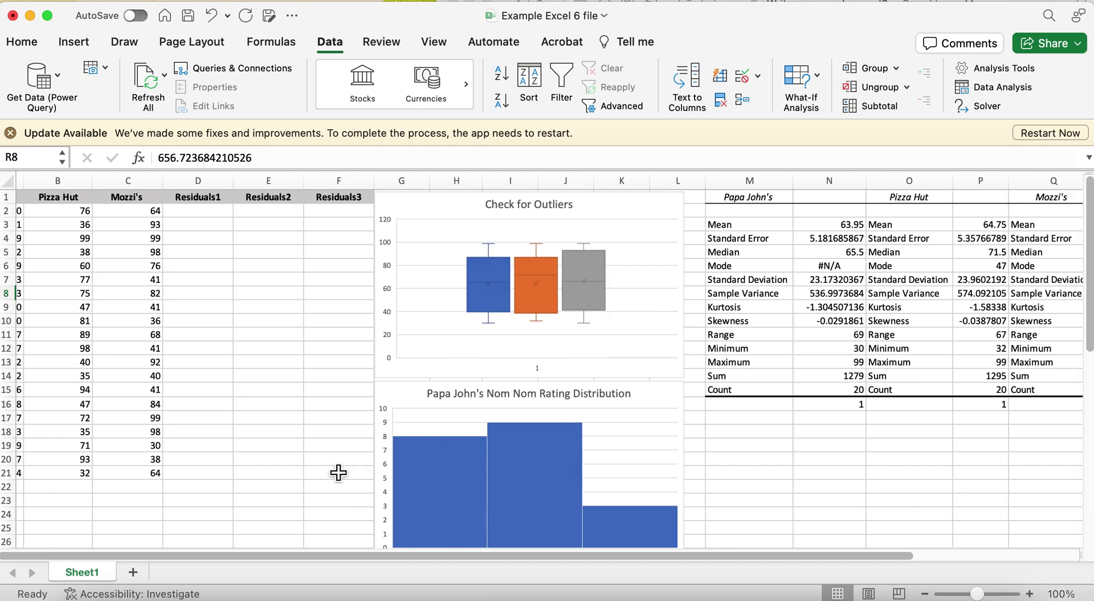
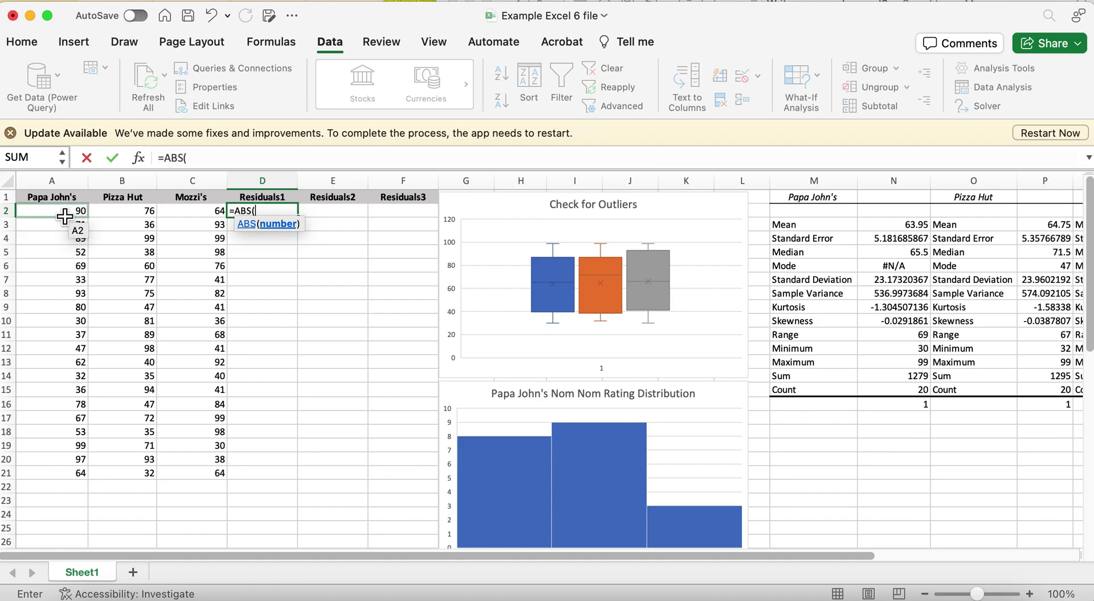
{"action": "left_click", "coordinate": [64, 215]}
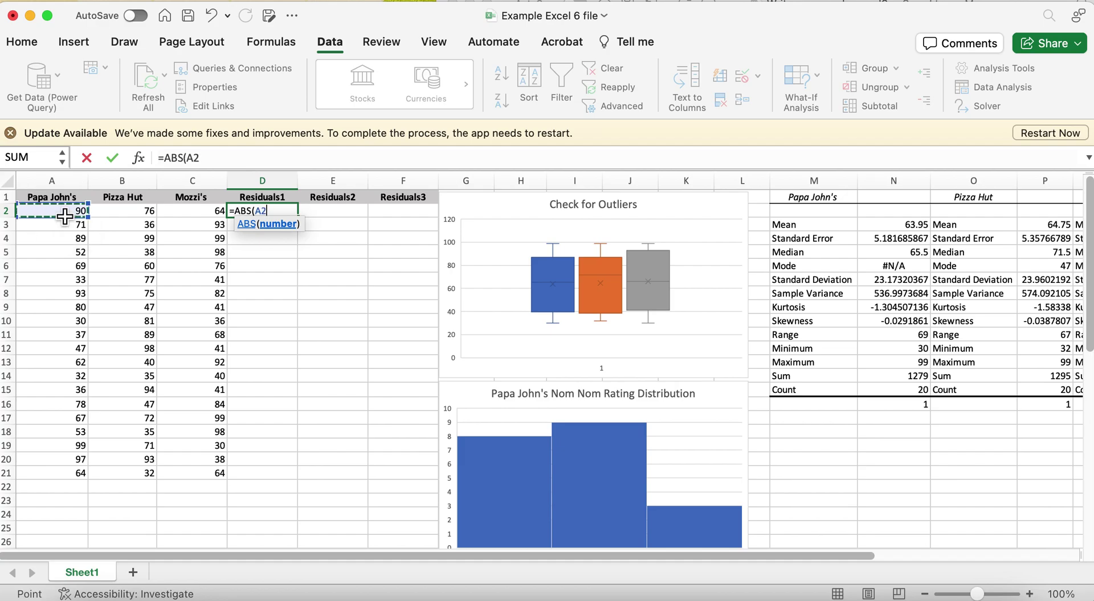
{"action": "type", "text": "-"}
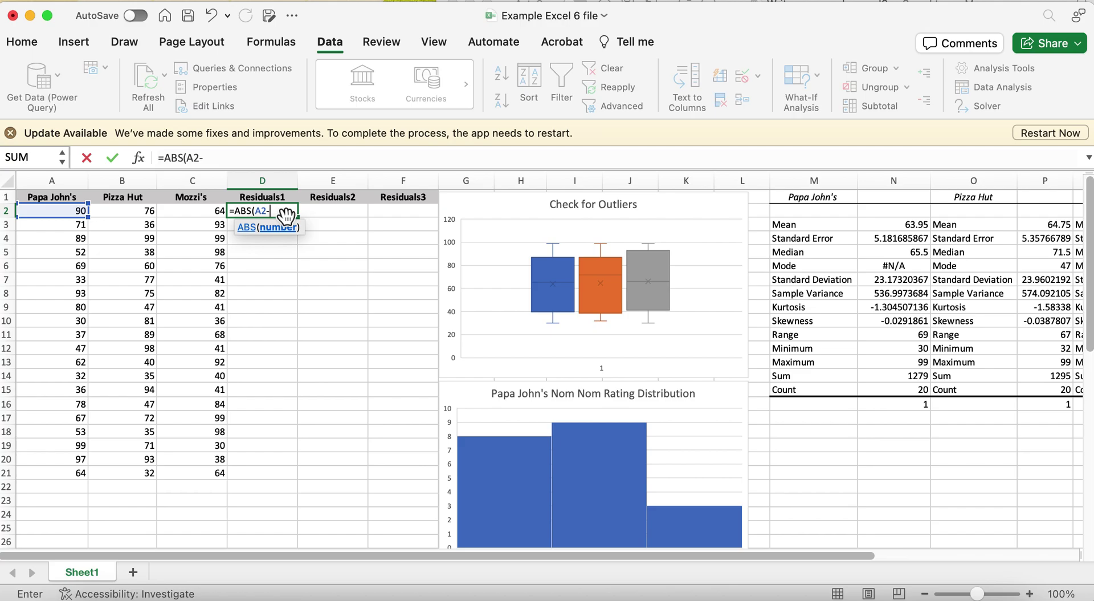
{"action": "type", "text": "$N3"}
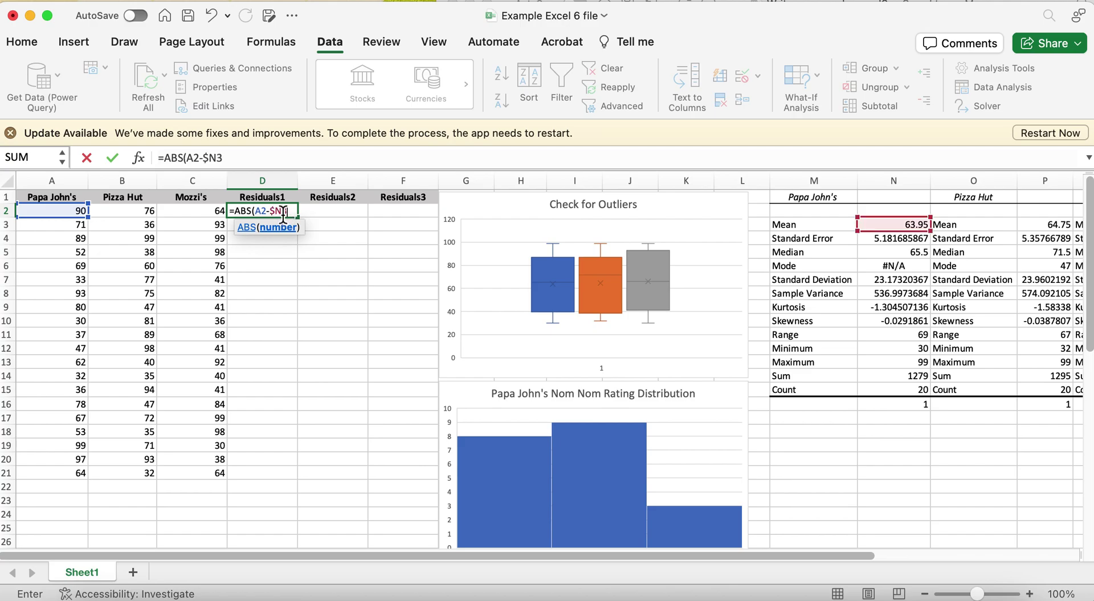
{"action": "key", "text": "BackSpace"}
{"action": "type", "text": "$3)"}
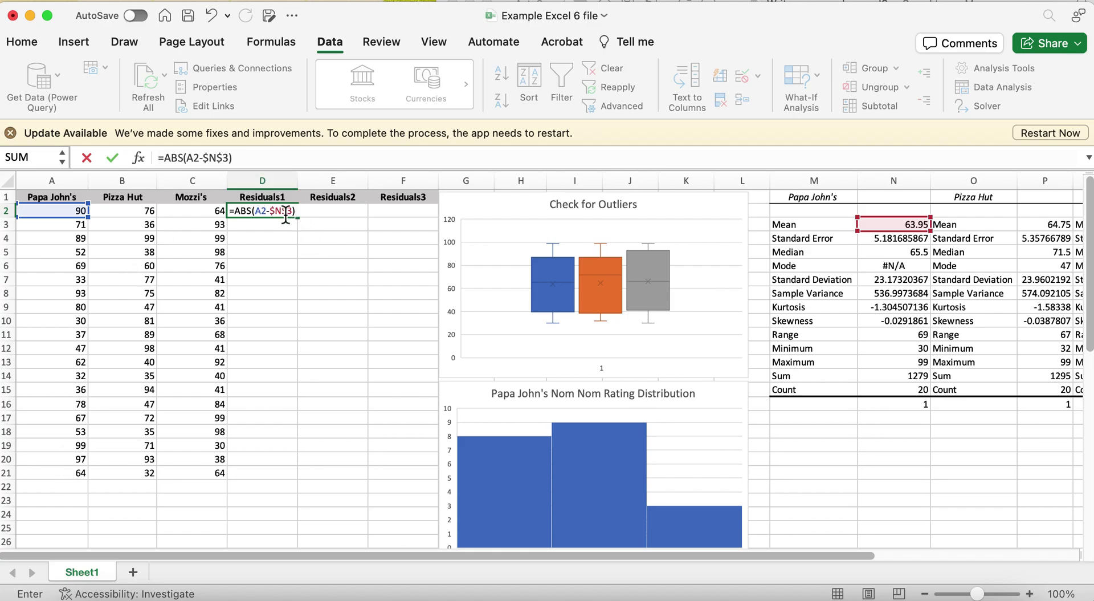
{"action": "key", "text": "ctrl+Return"}
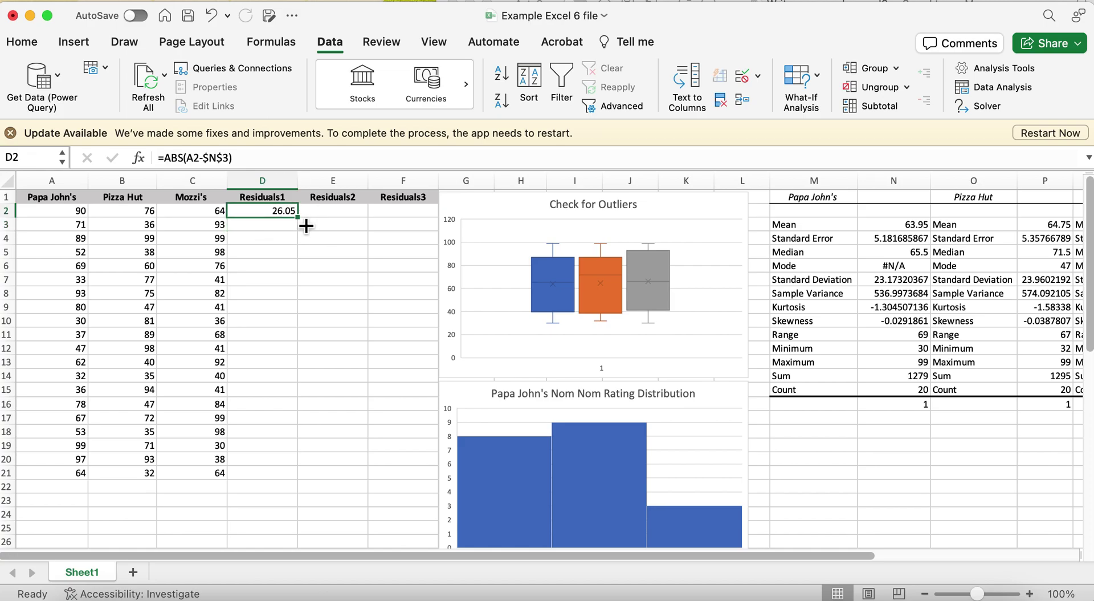
{"action": "left_click_drag", "start_coordinate": [298, 218], "coordinate": [305, 477]}
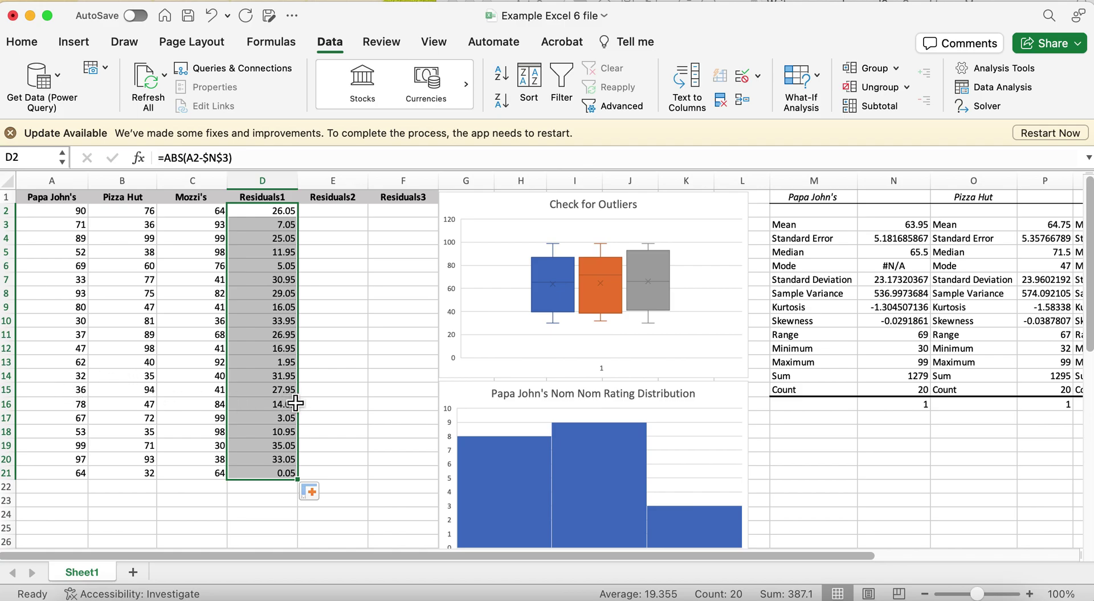
{"action": "left_click", "coordinate": [263, 394]}
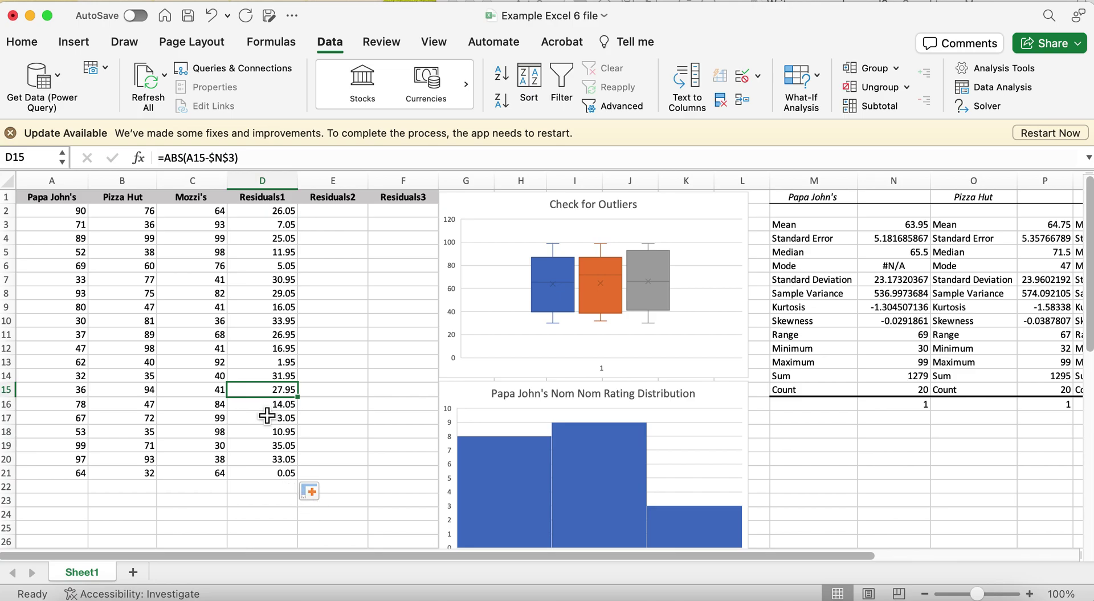
Step: Calculate Pizza Hut's absolute residuals under Residuals2 by entering =ABS(B2-$P$3) in E2 and filling it down to E21
{"action": "left_click", "coordinate": [352, 216]}
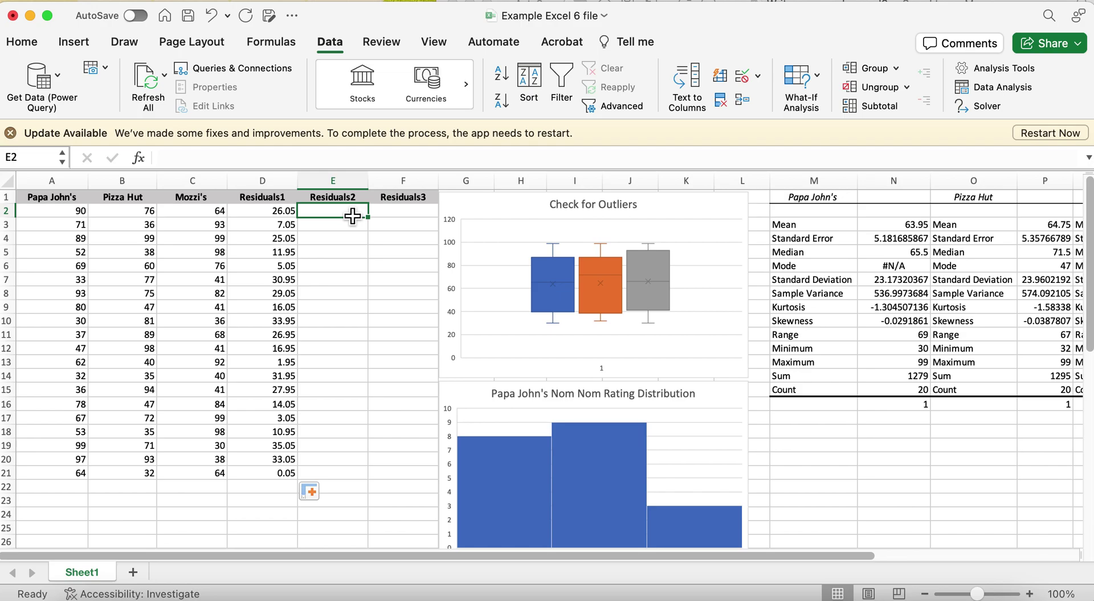
{"action": "type", "text": "="}
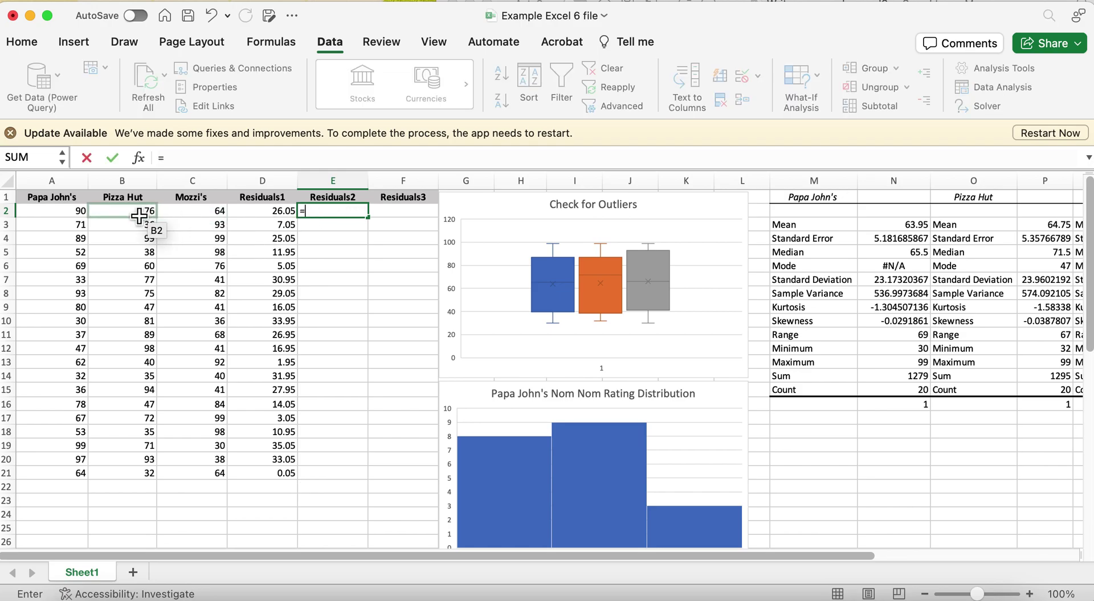
{"action": "left_click", "coordinate": [139, 215]}
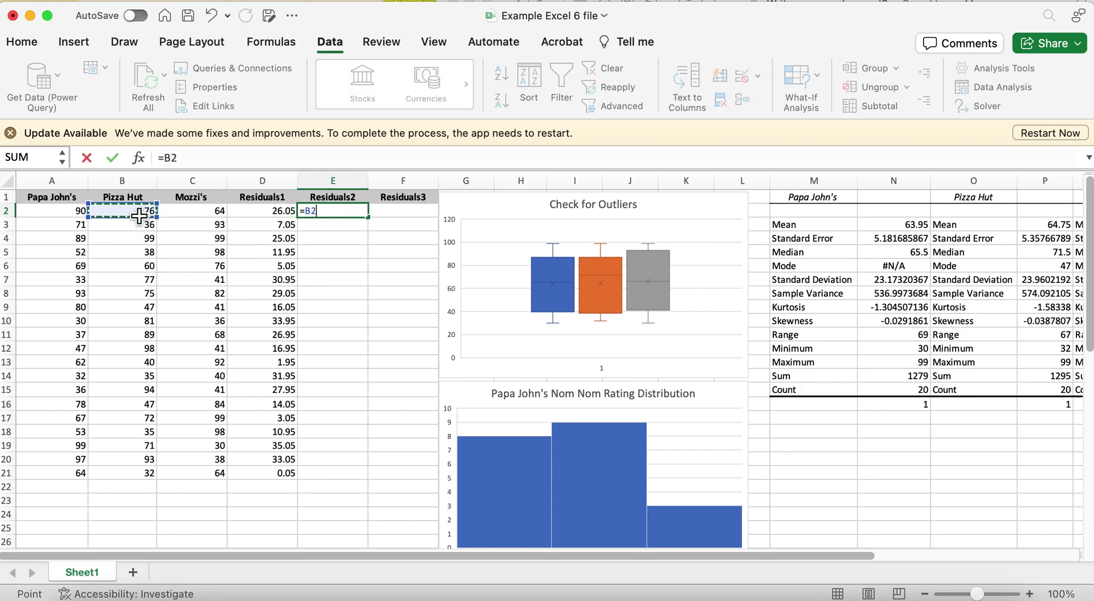
{"action": "type", "text": "("}
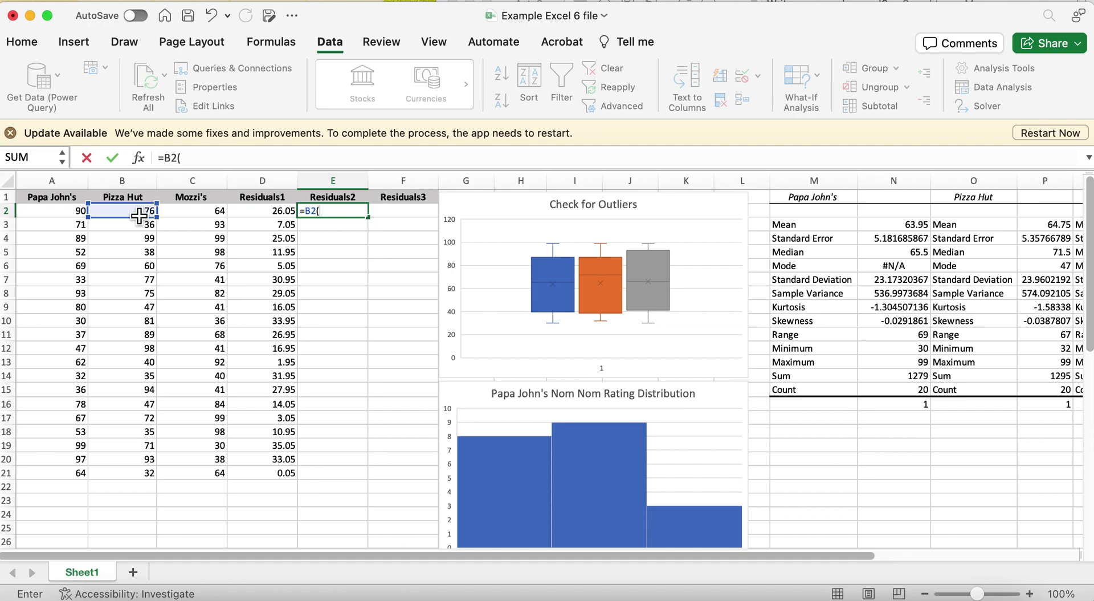
{"action": "key", "text": "BackSpace"}
{"action": "key", "text": "BackSpace"}
{"action": "key", "text": "BackSpace"}
{"action": "type", "text": "A"}
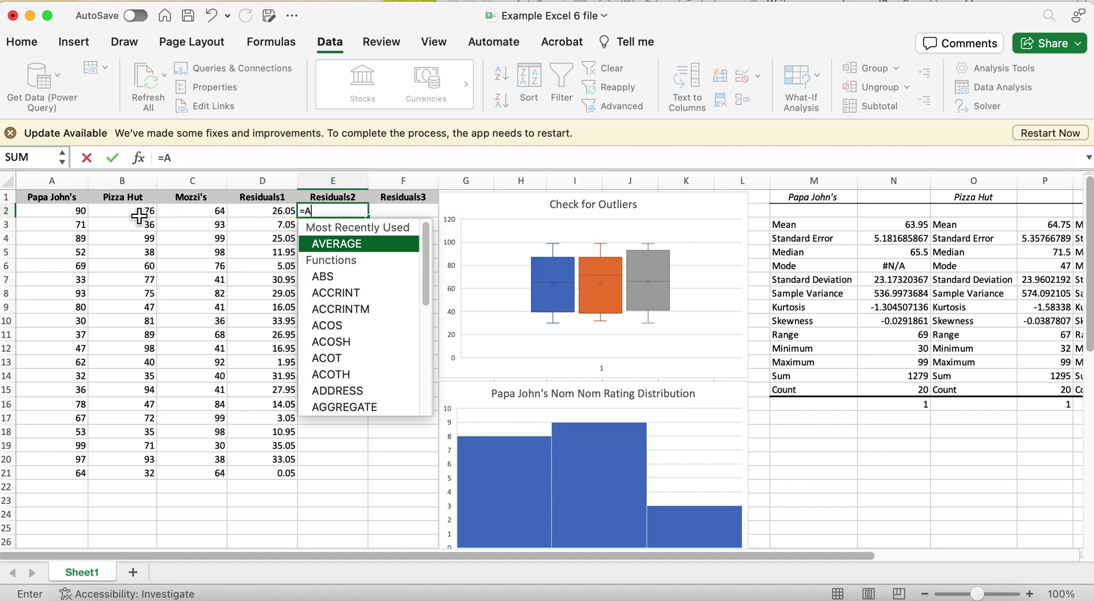
{"action": "type", "text": "BS("}
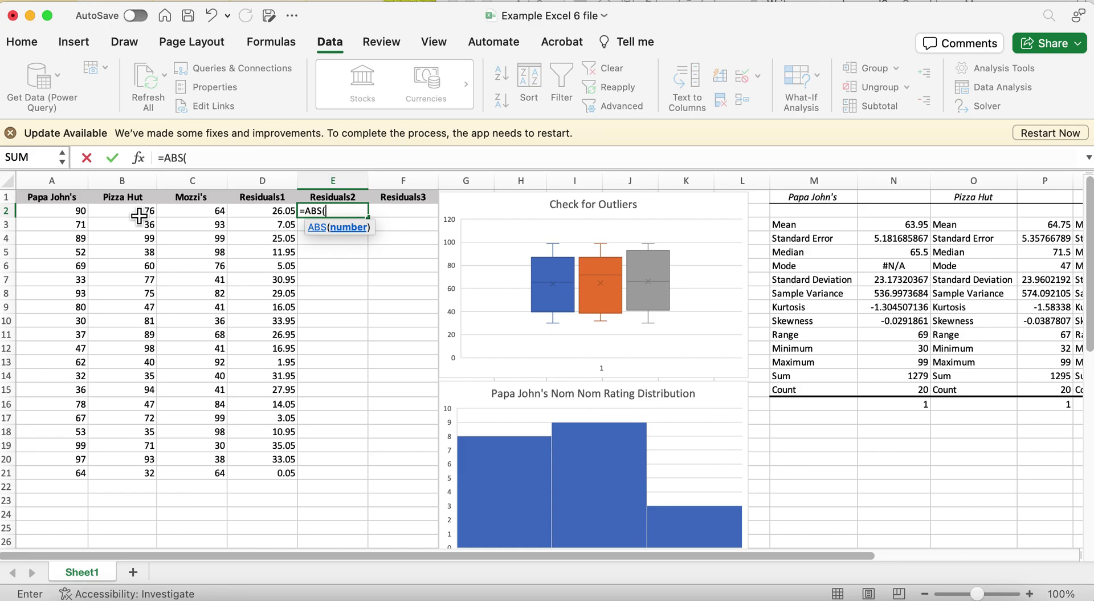
{"action": "left_click", "coordinate": [128, 215]}
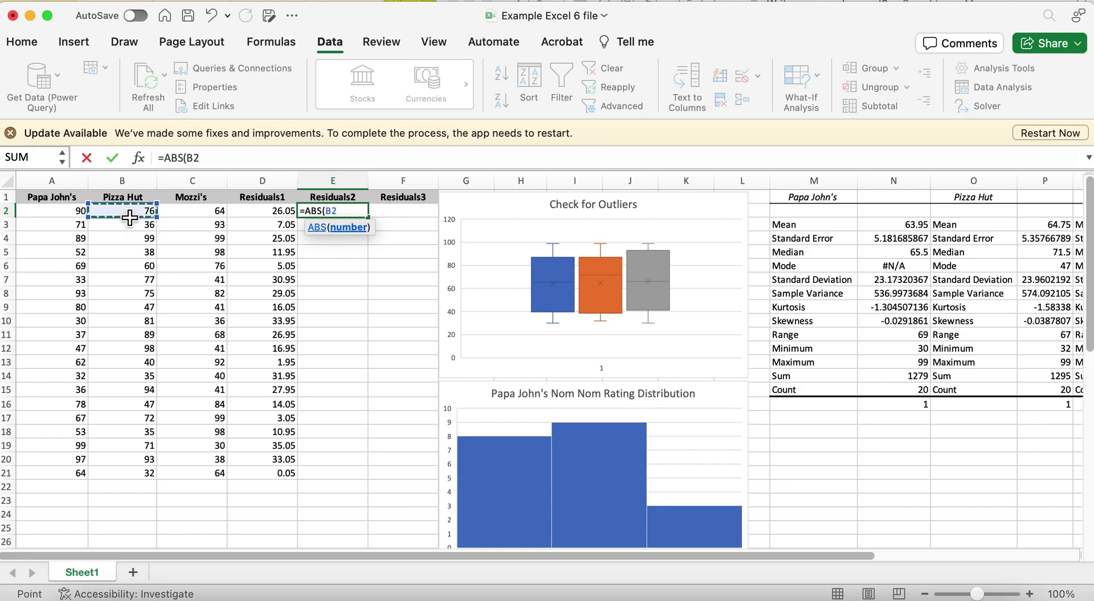
{"action": "type", "text": "-"}
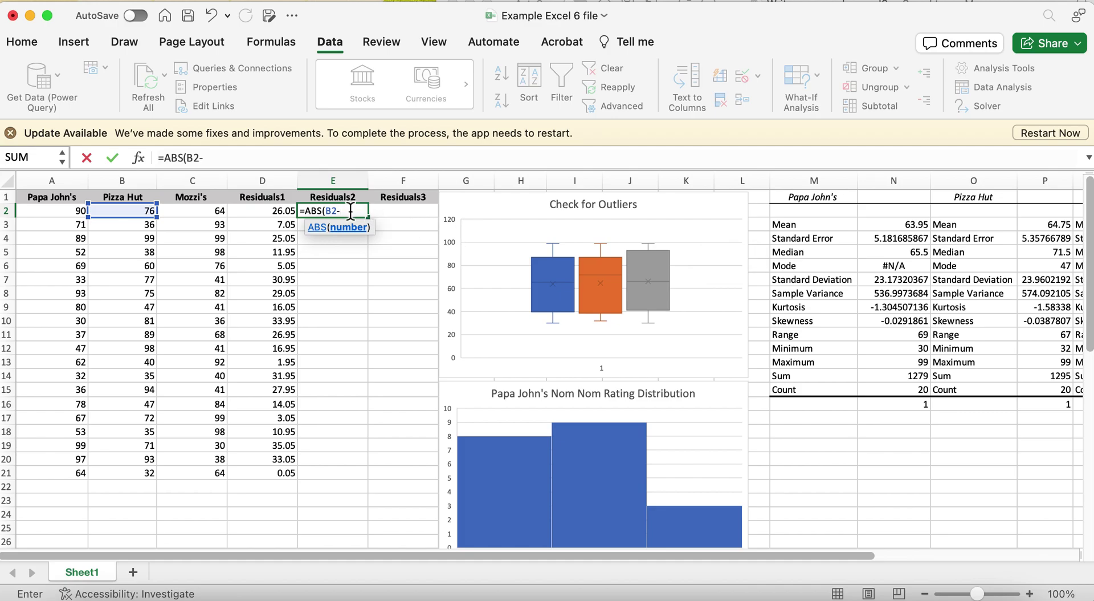
{"action": "type", "text": "$P$3)"}
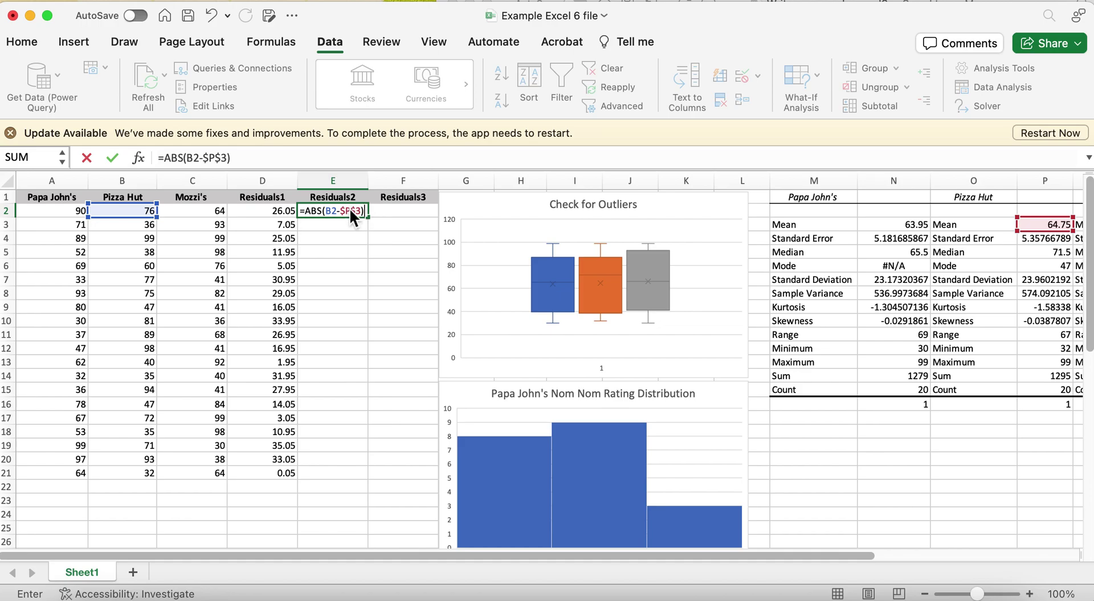
{"action": "key", "text": "Return"}
{"action": "left_click", "coordinate": [357, 208]}
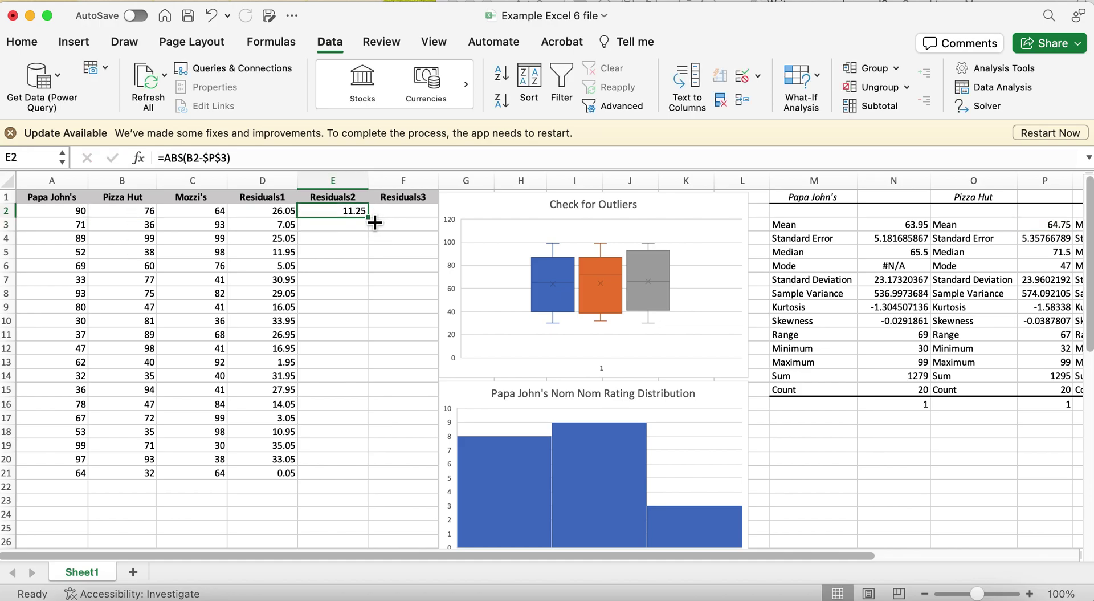
{"action": "left_click_drag", "start_coordinate": [368, 217], "coordinate": [370, 485]}
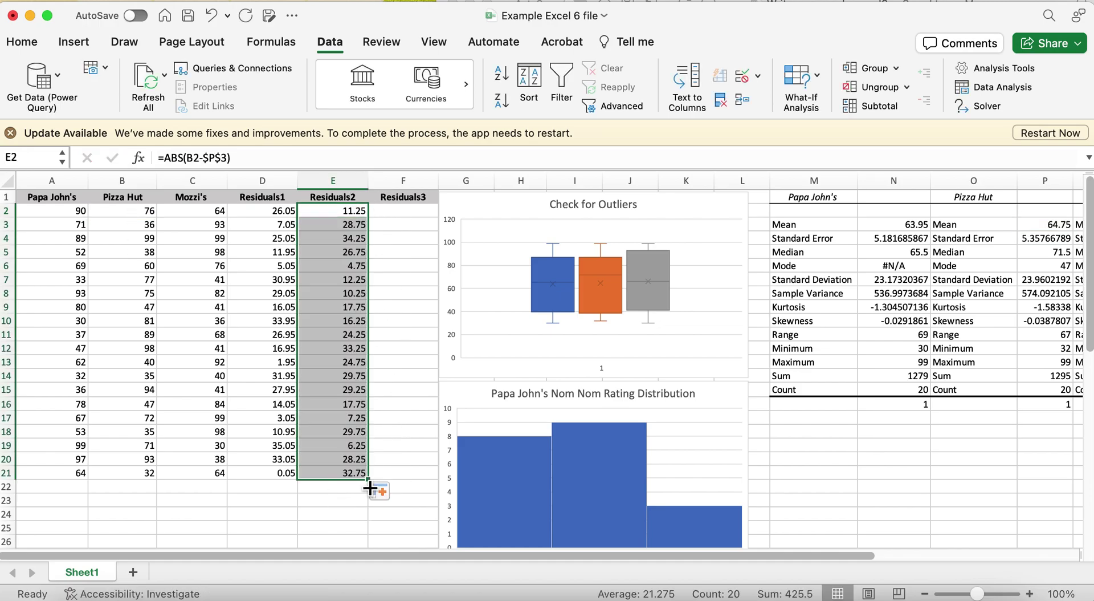
Step: Calculate Mozzi's first absolute residual under Residuals3 by entering =ABS(C2-$R$3) in F2
{"action": "scroll", "coordinate": [1022, 516], "scroll_direction": "right", "scroll_amount": 5}
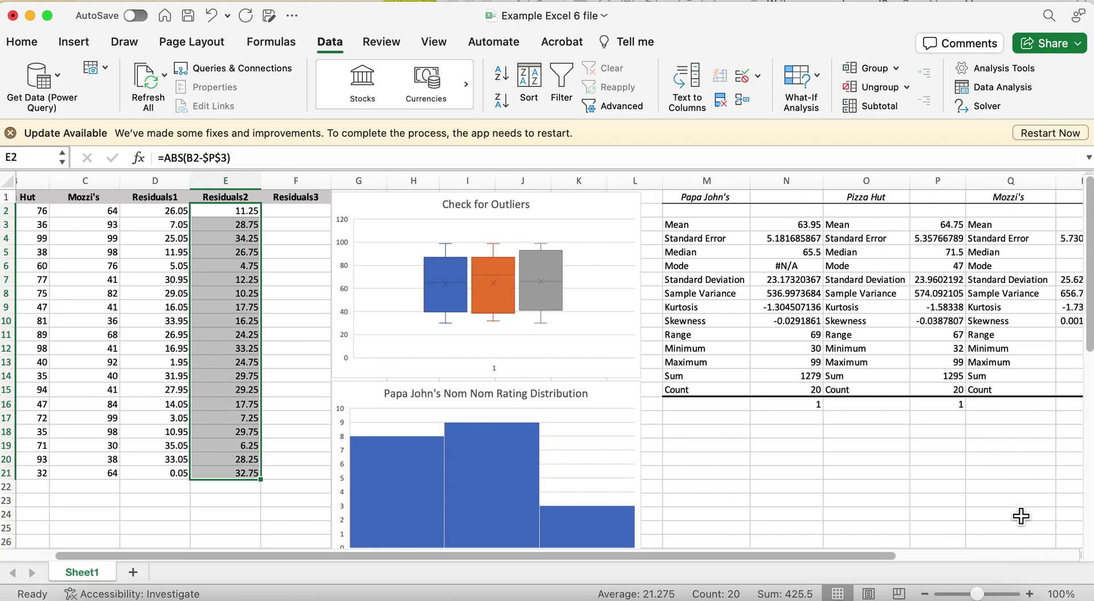
{"action": "scroll", "coordinate": [1021, 516], "scroll_direction": "right", "scroll_amount": 1}
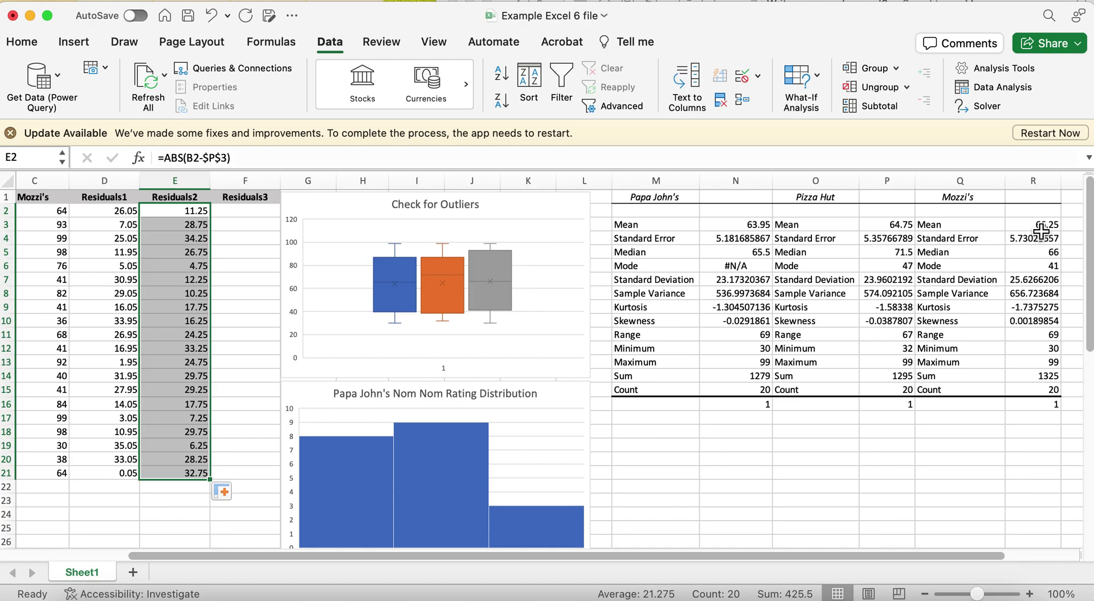
{"action": "scroll", "coordinate": [465, 377], "scroll_direction": "left", "scroll_amount": 3}
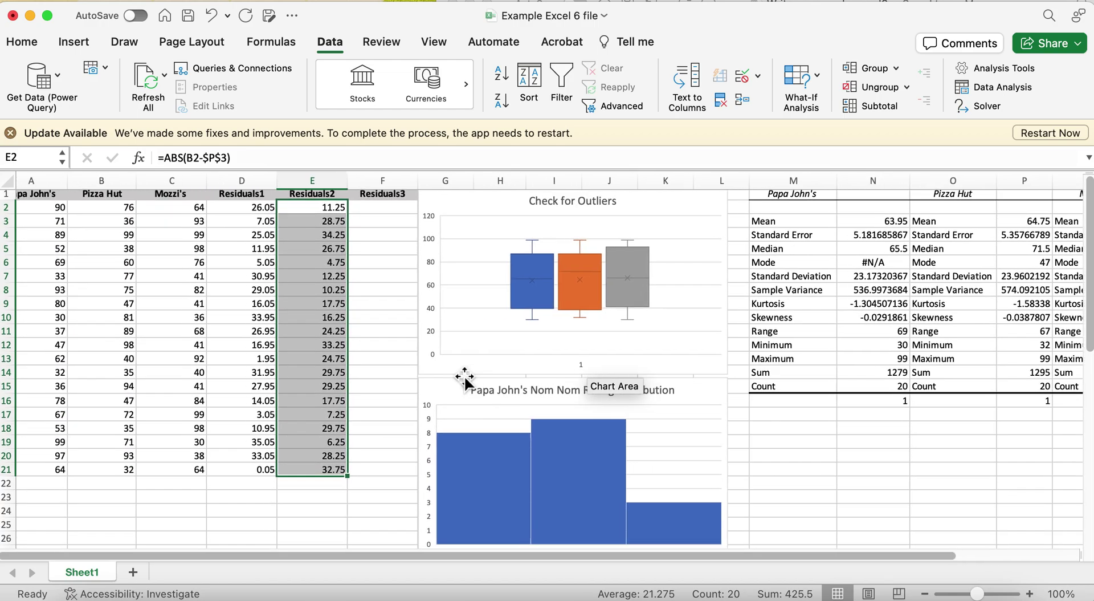
{"action": "left_click", "coordinate": [391, 214]}
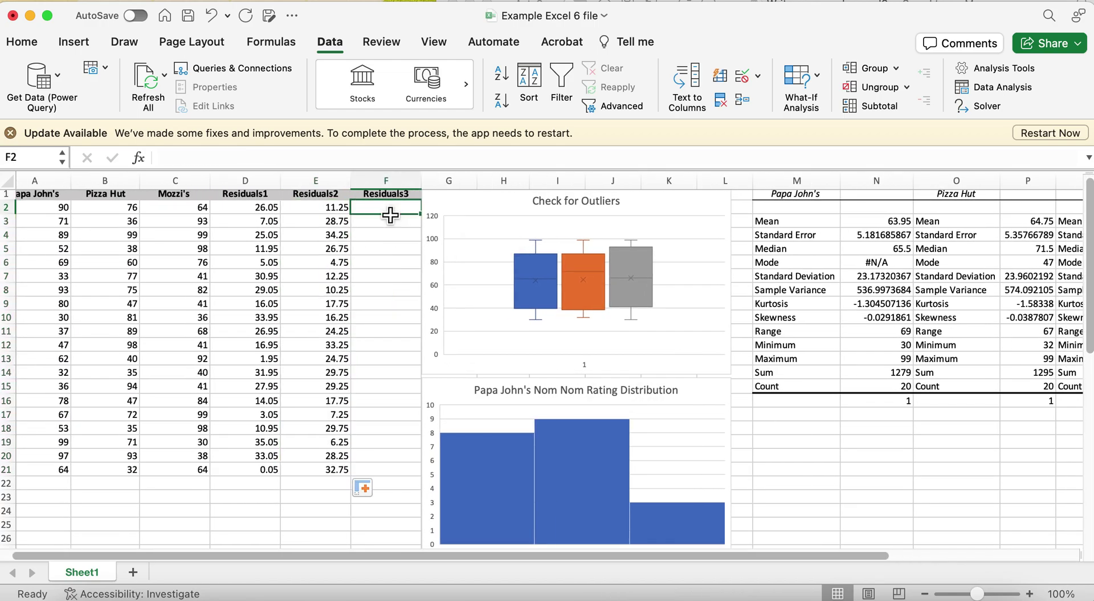
{"action": "type", "text": "="}
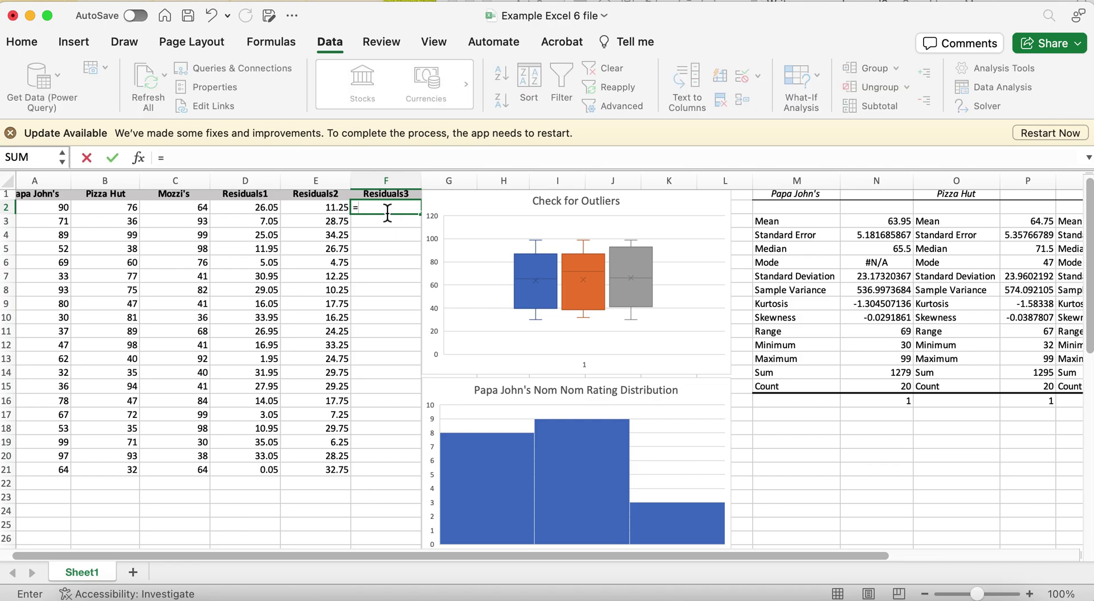
{"action": "type", "text": "ABS"}
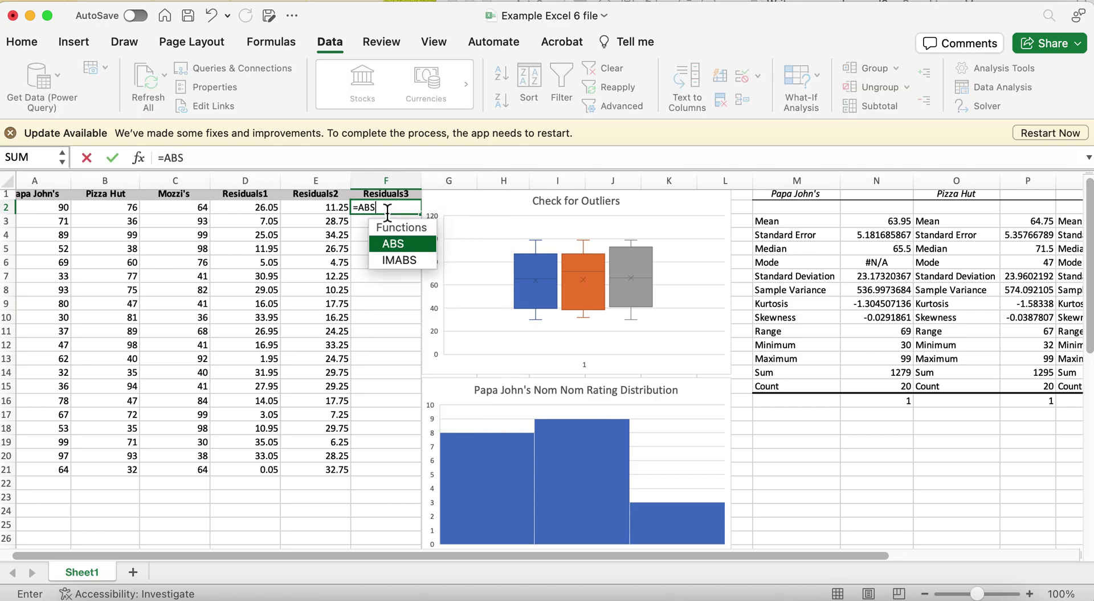
{"action": "double_click", "coordinate": [412, 251]}
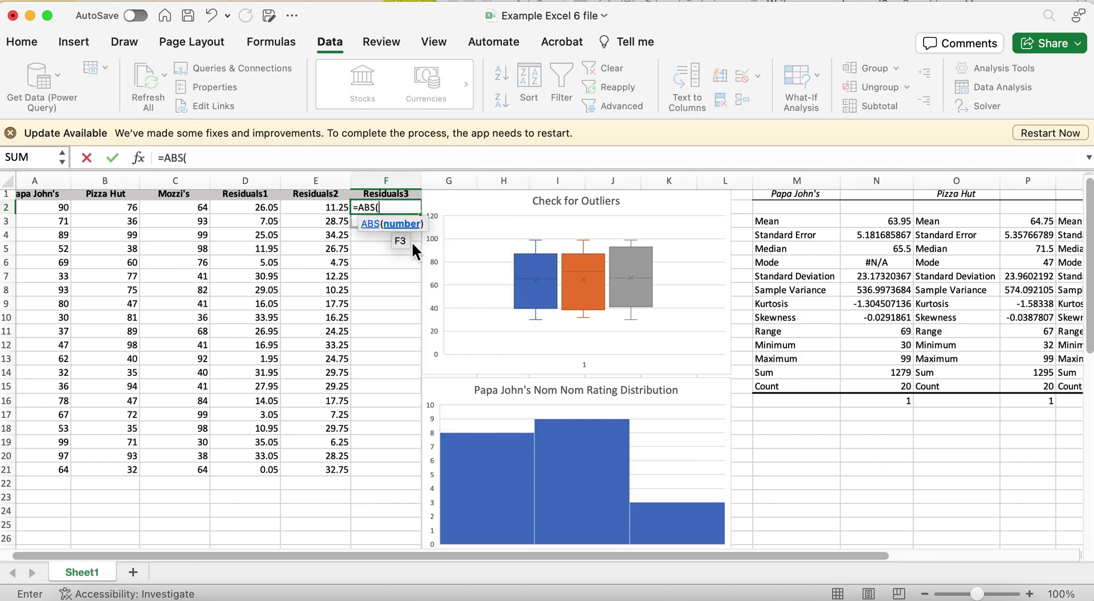
{"action": "scroll", "coordinate": [180, 214], "scroll_direction": "left", "scroll_amount": 1}
{"action": "left_click", "coordinate": [191, 213]}
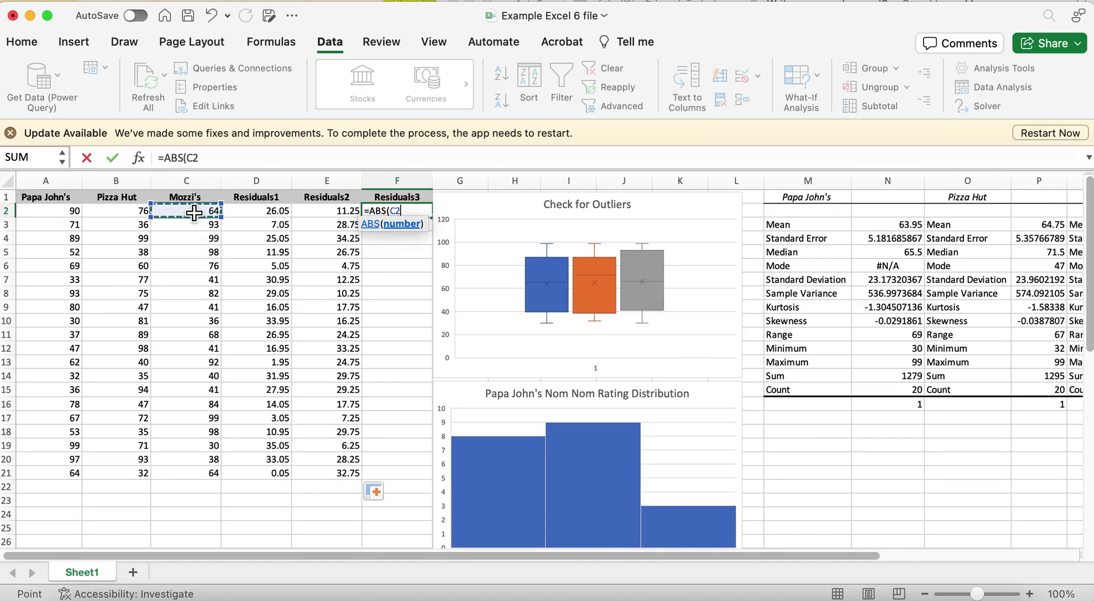
{"action": "type", "text": "-"}
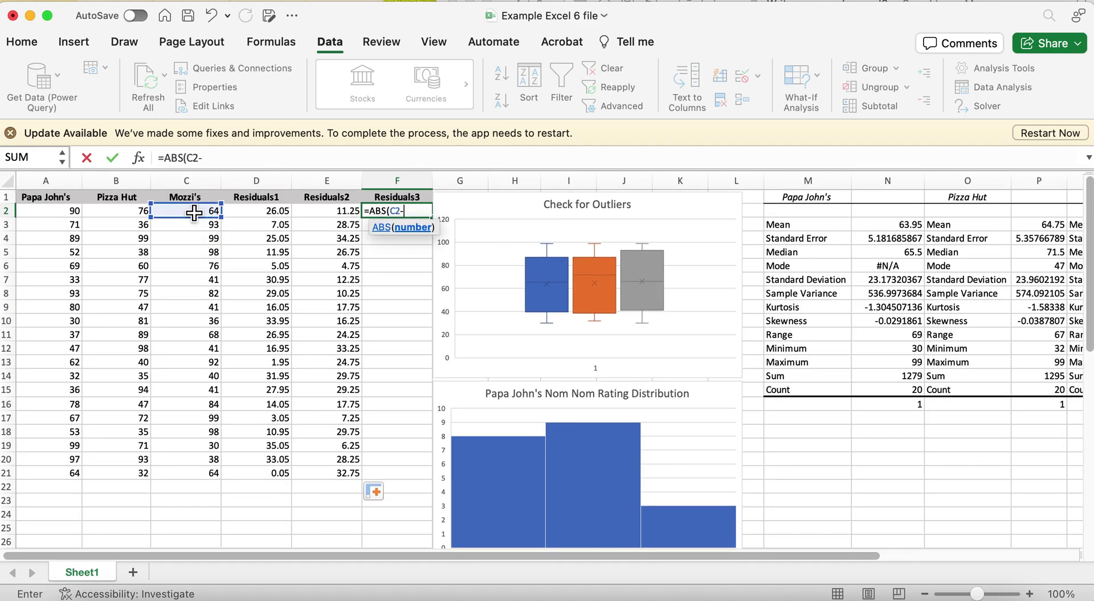
{"action": "type", "text": "$"}
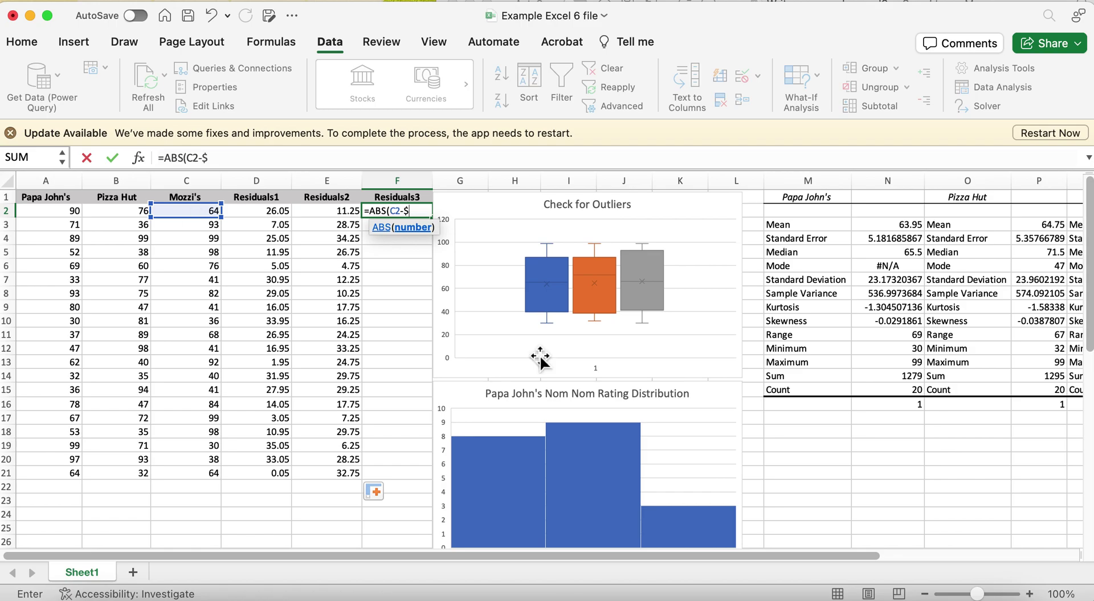
{"action": "scroll", "coordinate": [667, 382], "scroll_direction": "right", "scroll_amount": 5}
{"action": "scroll", "coordinate": [681, 381], "scroll_direction": "left", "scroll_amount": 2}
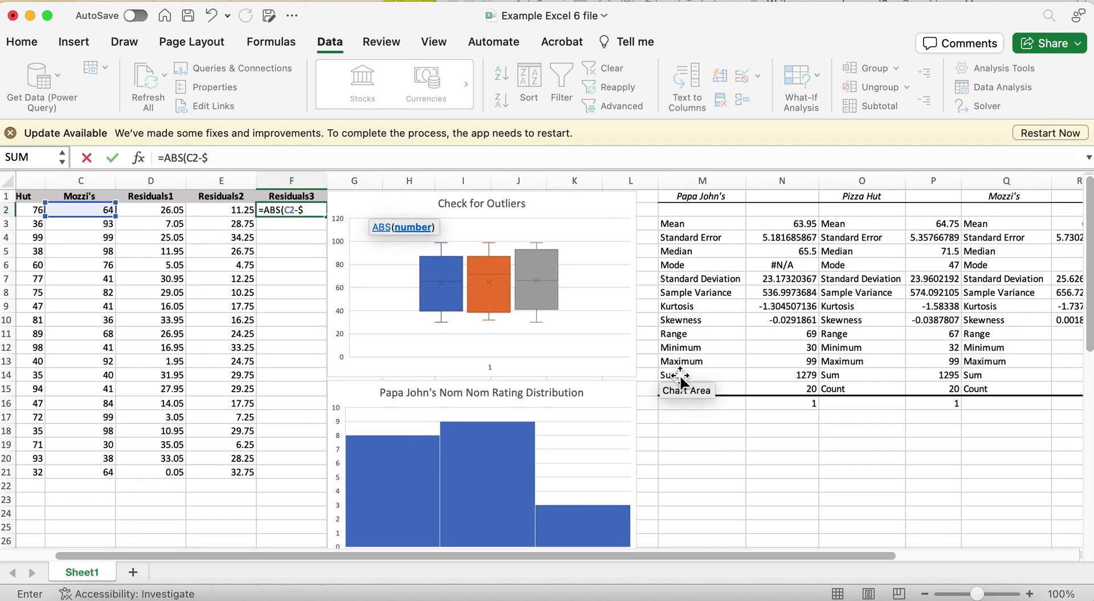
{"action": "type", "text": "R"}
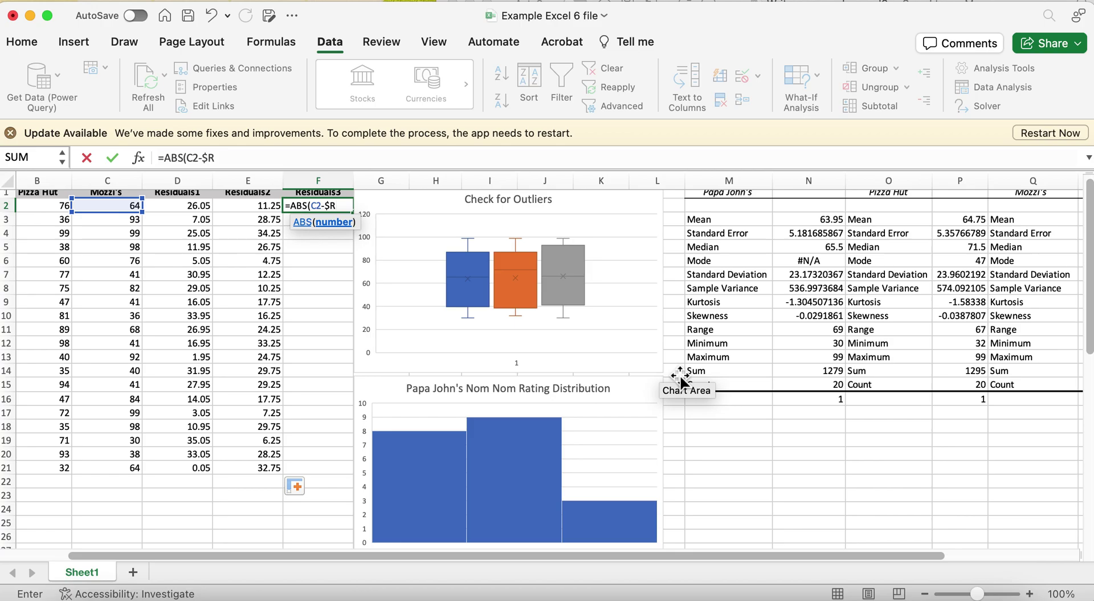
{"action": "type", "text": "$3)"}
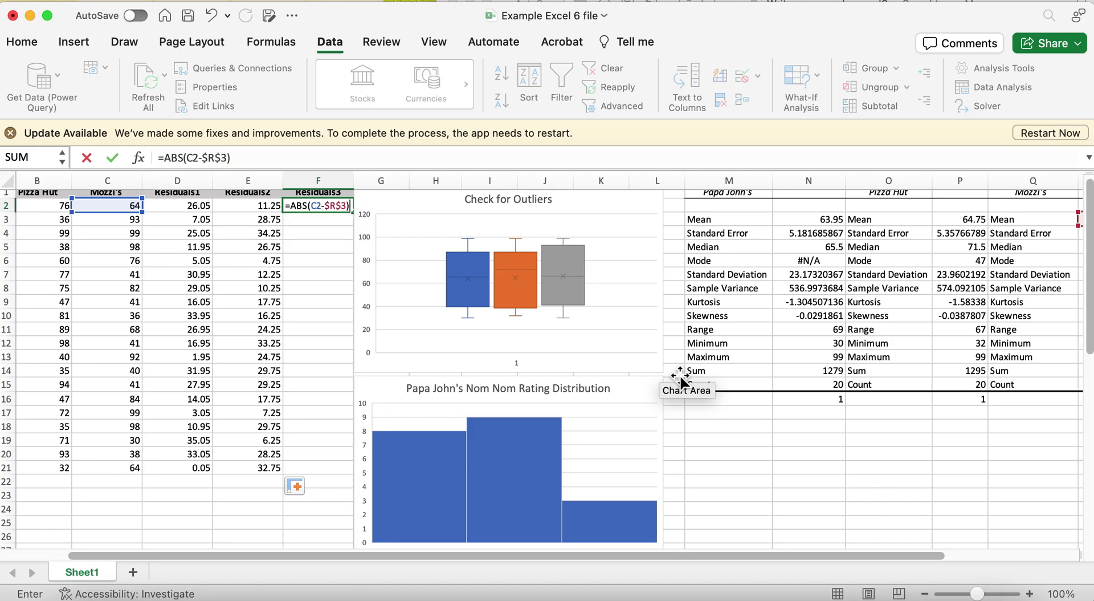
{"action": "key", "text": "Return"}
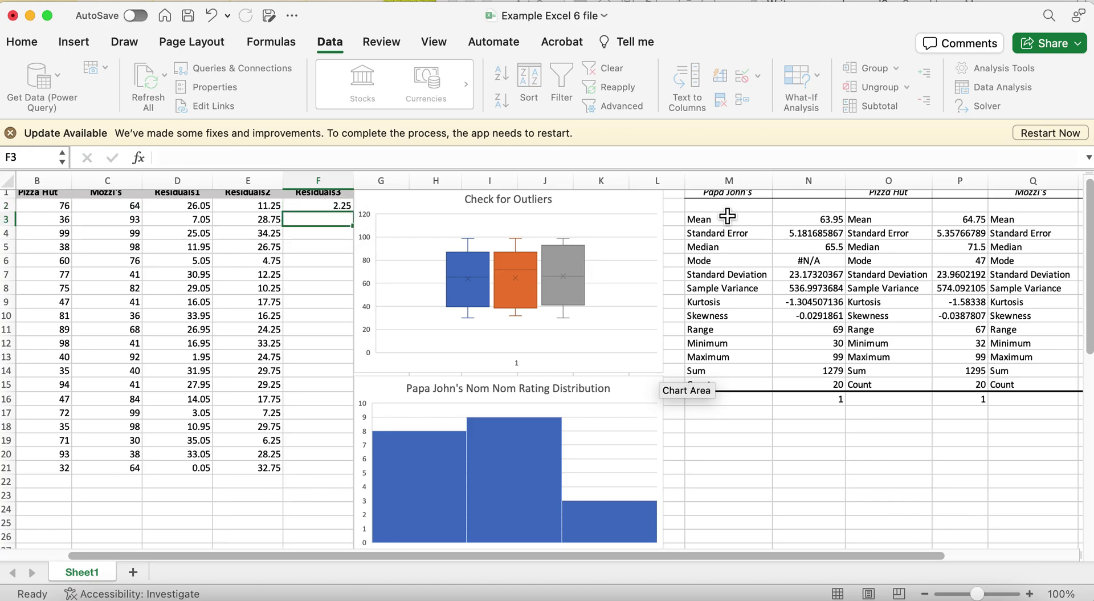
Step: Check the cells holding the means of Mozzi's, Pizza Hut and Papa John's in the descriptive statistics
{"action": "scroll", "coordinate": [1060, 325], "scroll_direction": "right", "scroll_amount": 3}
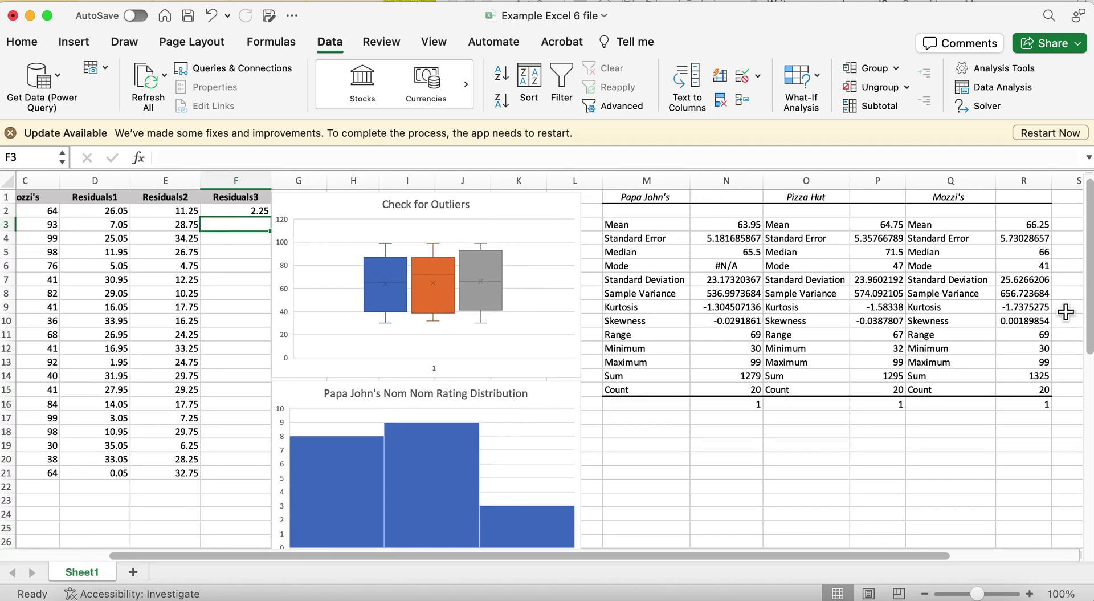
{"action": "left_click", "coordinate": [1033, 229]}
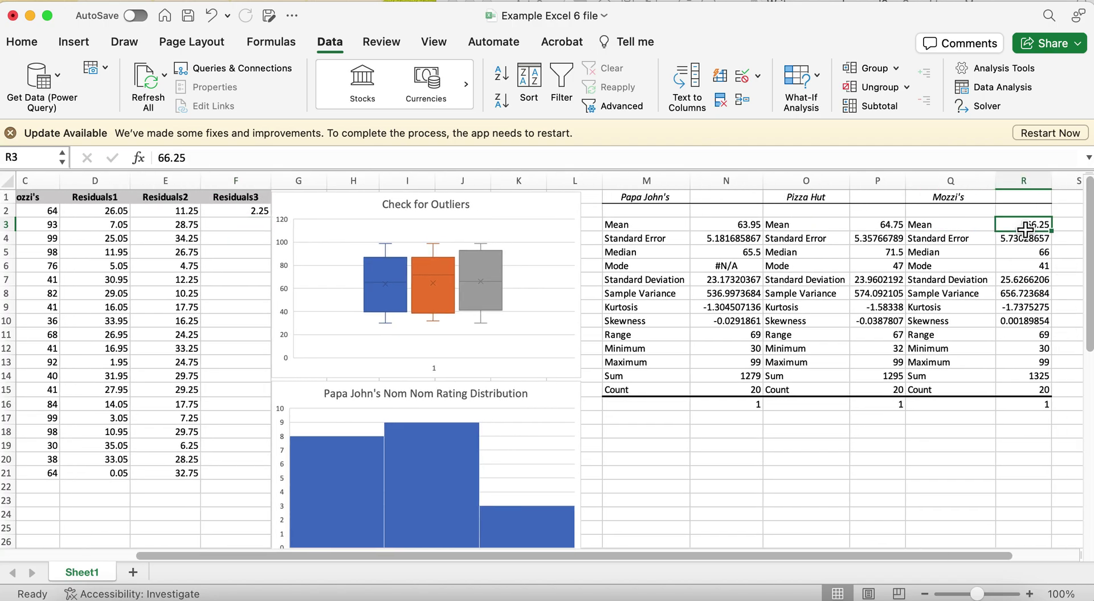
{"action": "left_click", "coordinate": [890, 226]}
{"action": "left_click", "coordinate": [744, 226]}
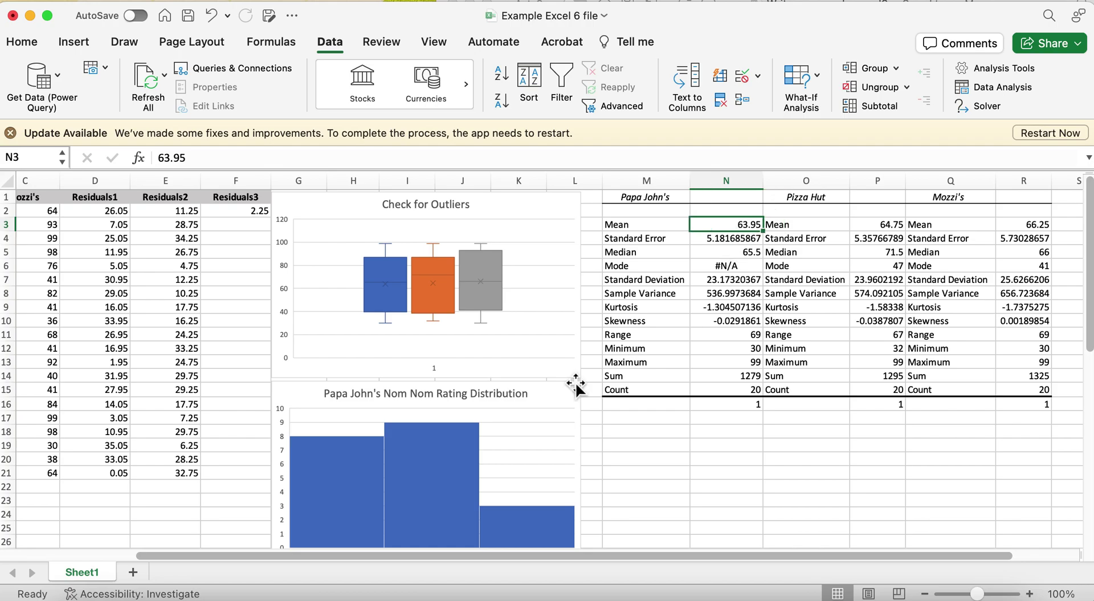
Step: Fill the Residuals3 formula from F2 down to F21
{"action": "scroll", "coordinate": [573, 390], "scroll_direction": "left", "scroll_amount": 4}
{"action": "scroll", "coordinate": [484, 296], "scroll_direction": "right", "scroll_amount": 1}
{"action": "left_click", "coordinate": [392, 208]}
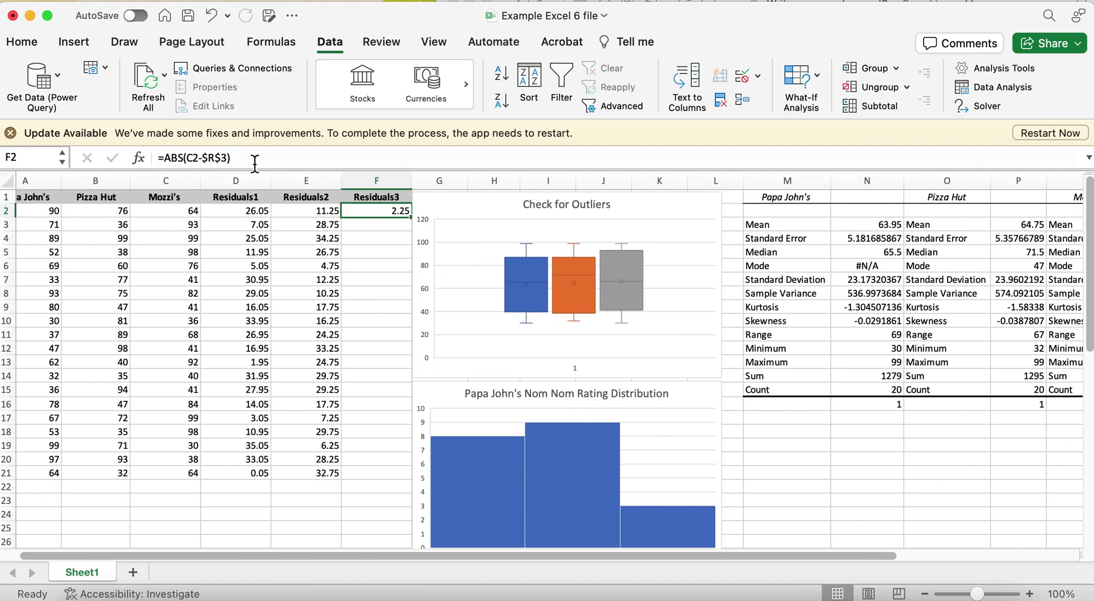
{"action": "left_click_drag", "start_coordinate": [411, 216], "coordinate": [411, 479]}
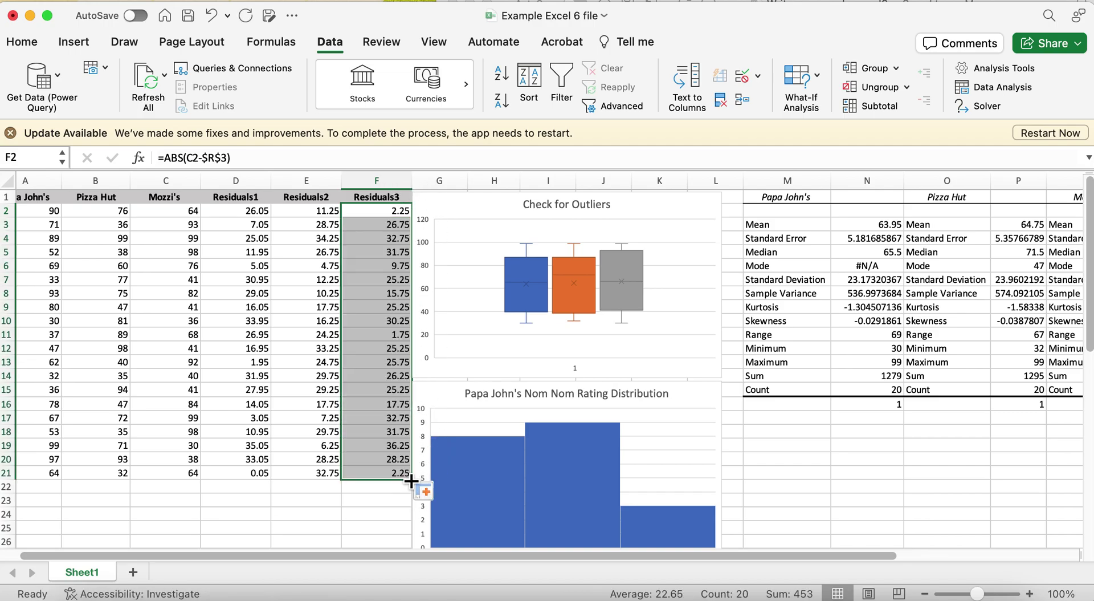
Step: Look over the three residual columns, the charts and the descriptive statistics for all three pizza places
{"action": "left_click", "coordinate": [901, 478]}
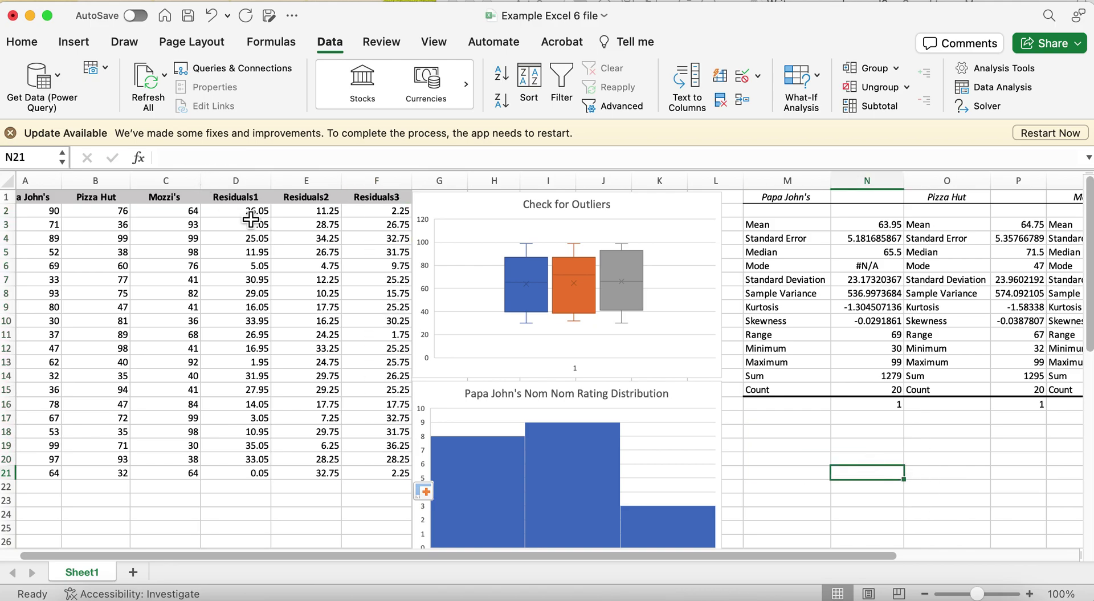
{"action": "scroll", "coordinate": [774, 489], "scroll_direction": "down", "scroll_amount": 3}
{"action": "scroll", "coordinate": [774, 489], "scroll_direction": "right", "scroll_amount": 5}
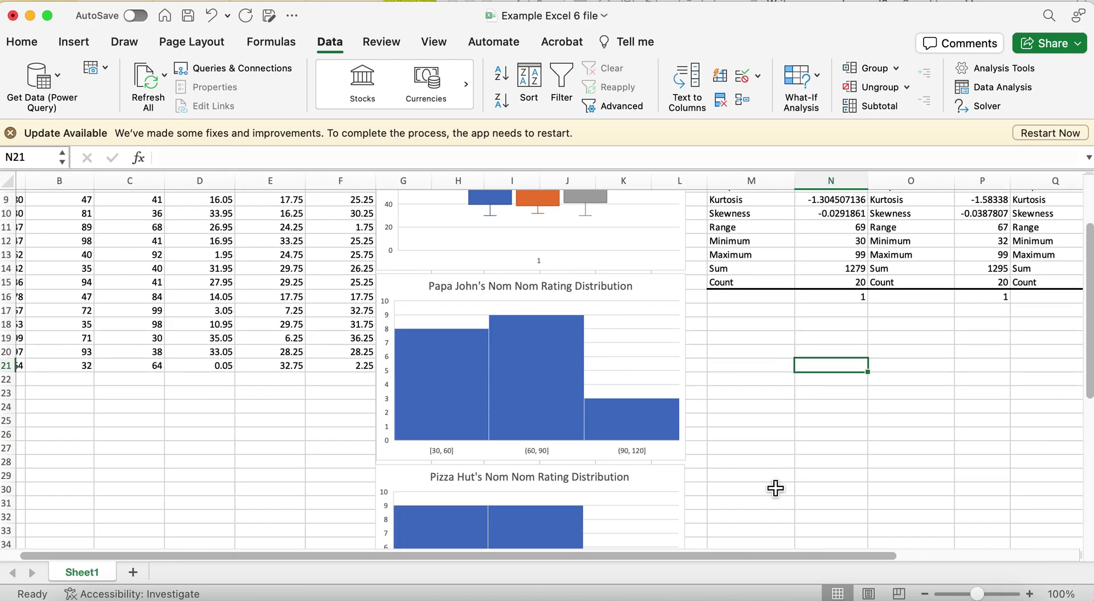
{"action": "scroll", "coordinate": [775, 489], "scroll_direction": "up", "scroll_amount": 2}
{"action": "scroll", "coordinate": [775, 489], "scroll_direction": "right", "scroll_amount": 1}
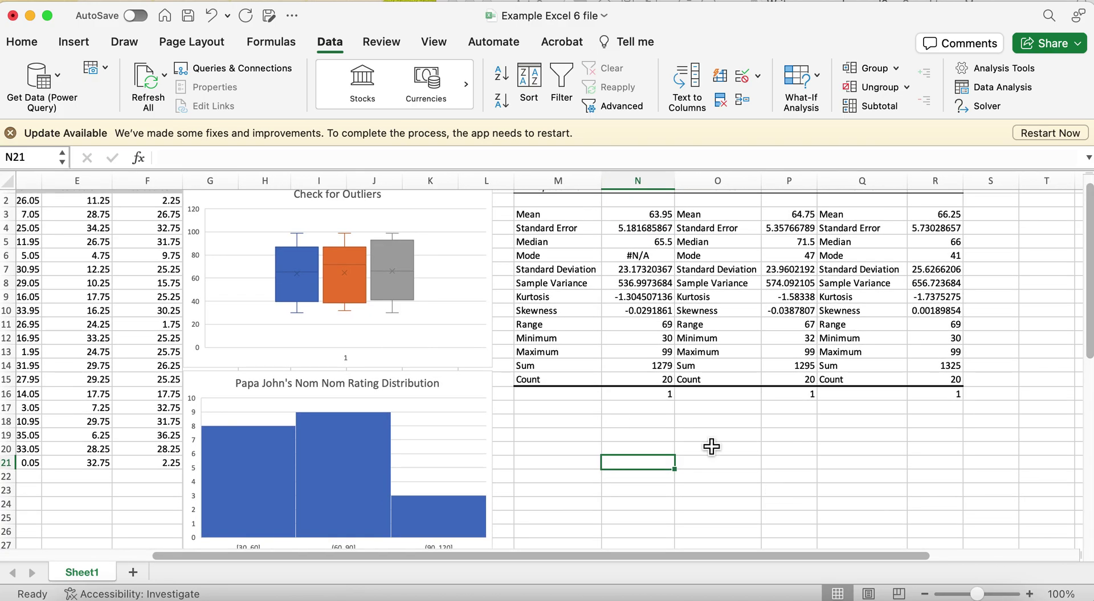
{"action": "left_click", "coordinate": [591, 426]}
{"action": "scroll", "coordinate": [696, 453], "scroll_direction": "down", "scroll_amount": 3}
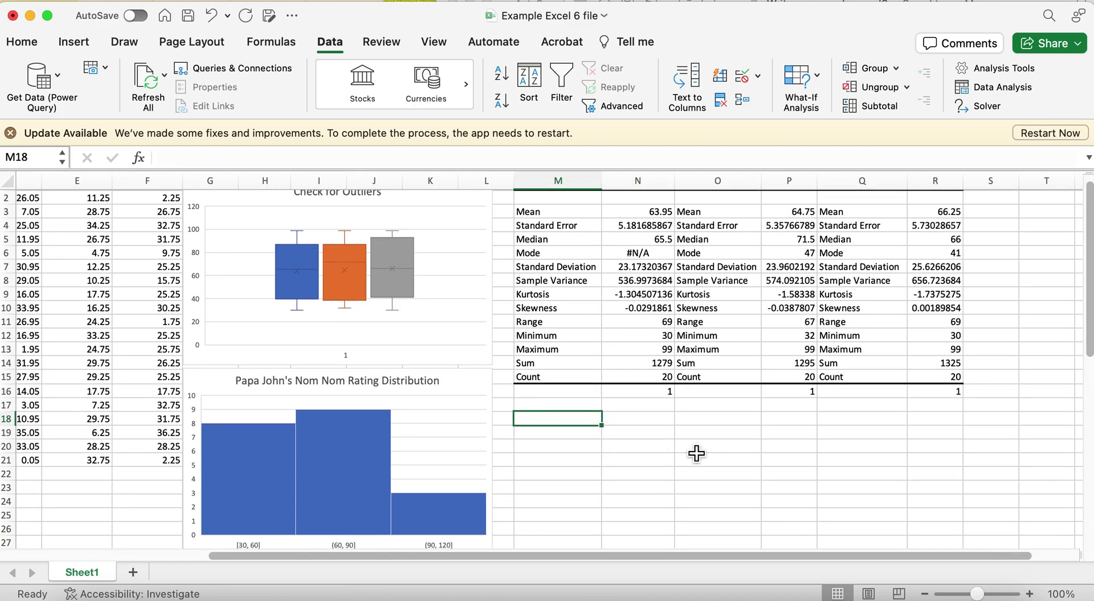
{"action": "scroll", "coordinate": [697, 453], "scroll_direction": "up", "scroll_amount": 3}
{"action": "scroll", "coordinate": [697, 453], "scroll_direction": "left", "scroll_amount": 2}
{"action": "scroll", "coordinate": [696, 453], "scroll_direction": "up", "scroll_amount": 1}
{"action": "scroll", "coordinate": [696, 453], "scroll_direction": "left", "scroll_amount": 3}
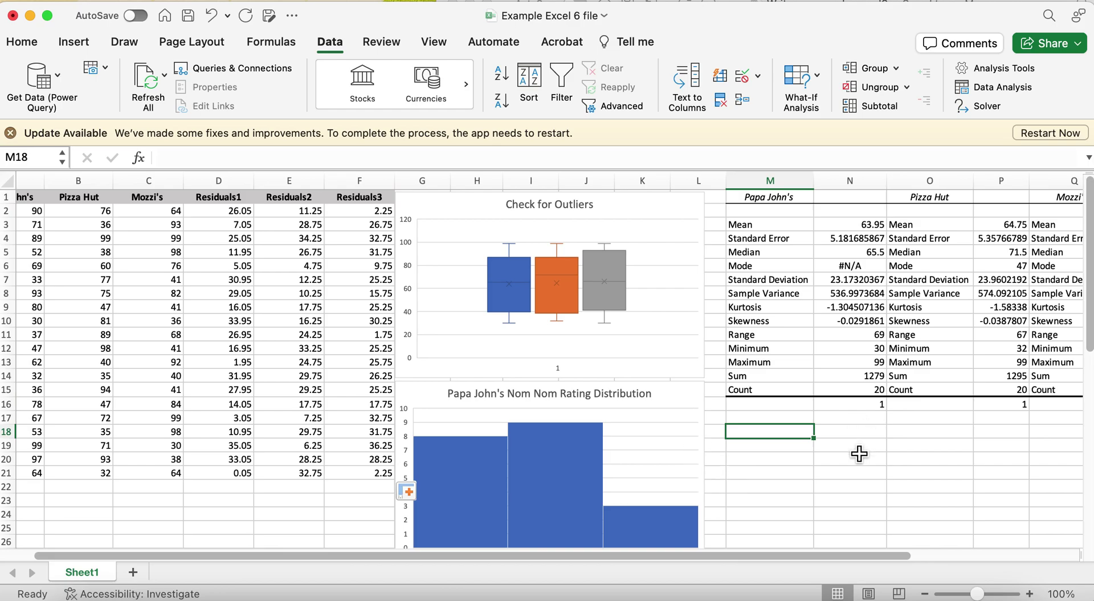
{"action": "scroll", "coordinate": [860, 453], "scroll_direction": "right", "scroll_amount": 3}
{"action": "scroll", "coordinate": [859, 454], "scroll_direction": "right", "scroll_amount": 2}
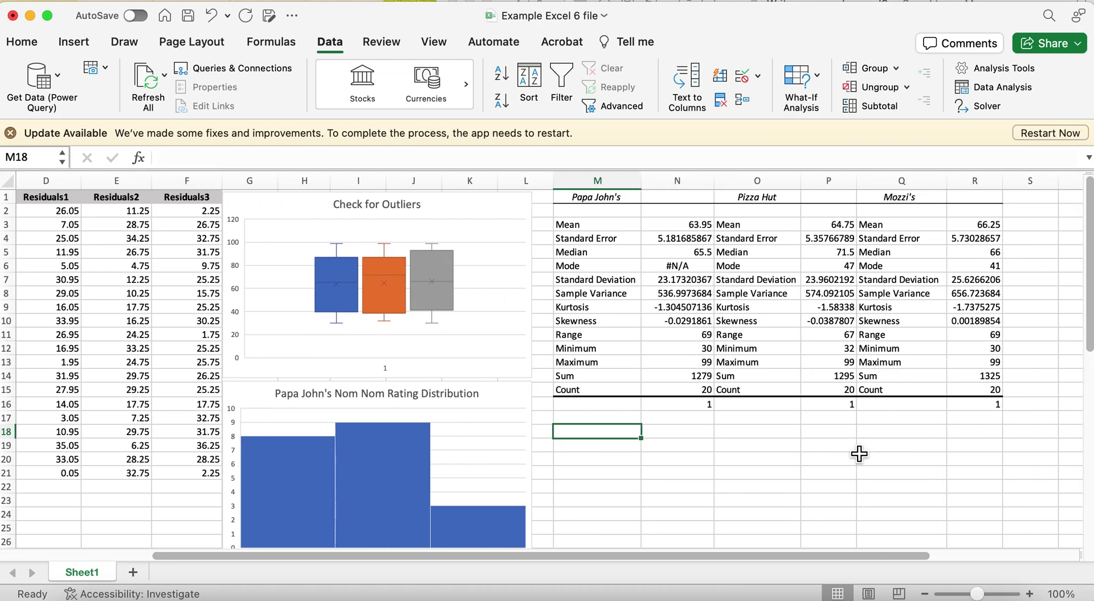
{"action": "scroll", "coordinate": [860, 453], "scroll_direction": "right", "scroll_amount": 1}
{"action": "scroll", "coordinate": [860, 453], "scroll_direction": "up", "scroll_amount": 1}
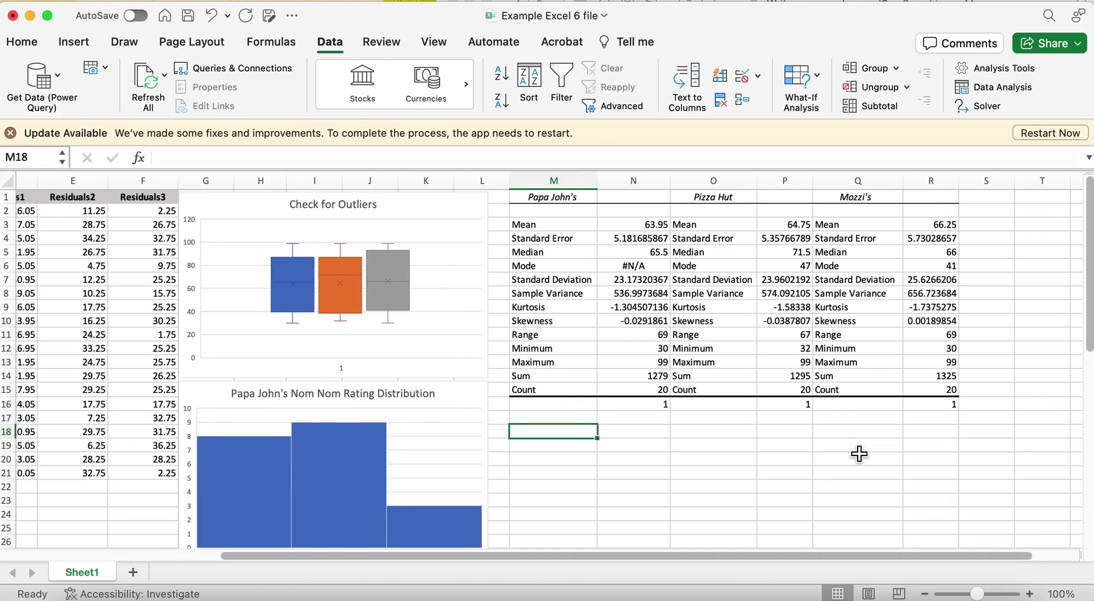
{"action": "scroll", "coordinate": [860, 453], "scroll_direction": "left", "scroll_amount": 1}
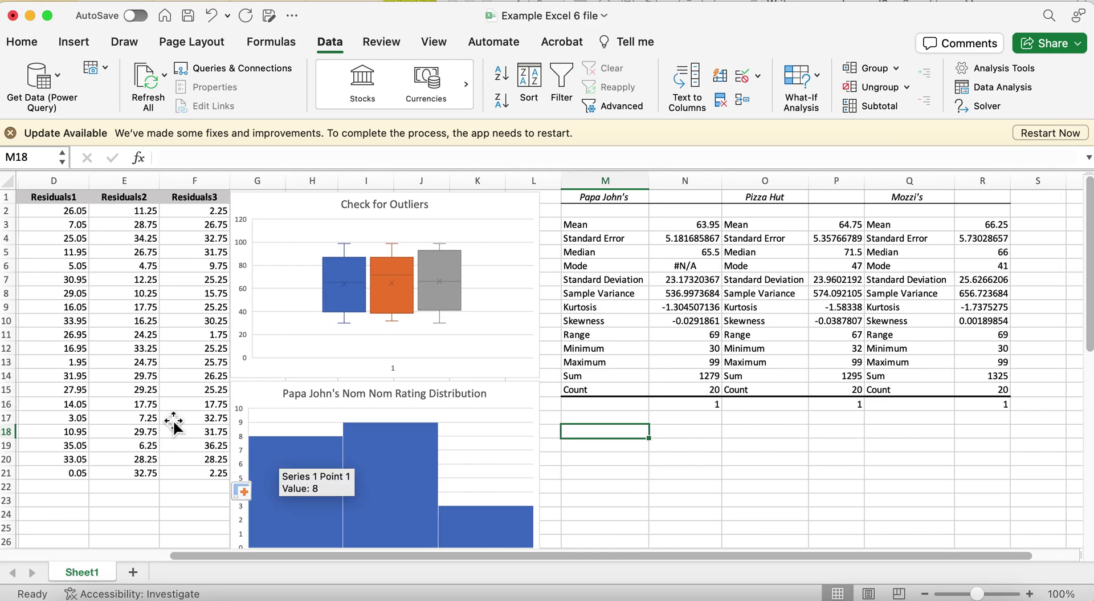
Step: Open the Anova: Single Factor analysis tool from the data analysis tools
{"action": "left_click", "coordinate": [1011, 90]}
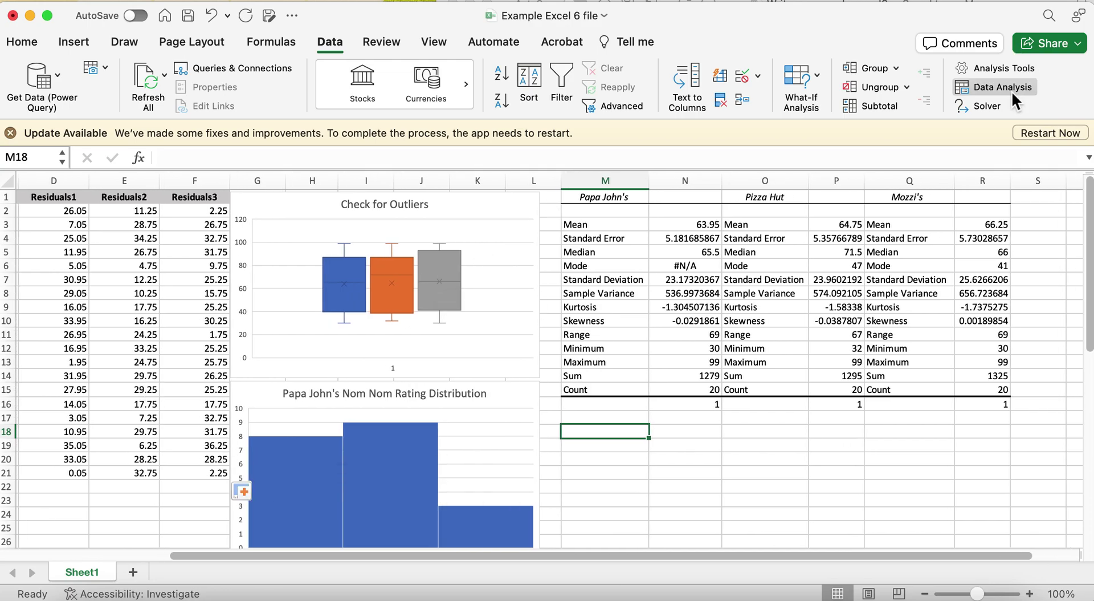
{"action": "scroll", "coordinate": [538, 163], "scroll_direction": "up", "scroll_amount": 5}
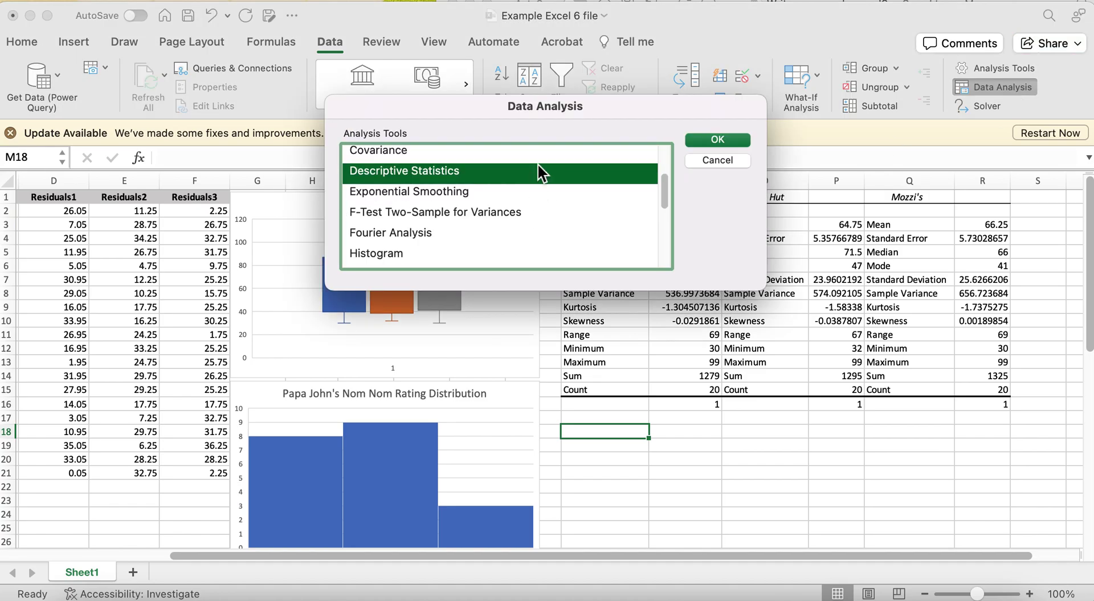
{"action": "left_click", "coordinate": [379, 154]}
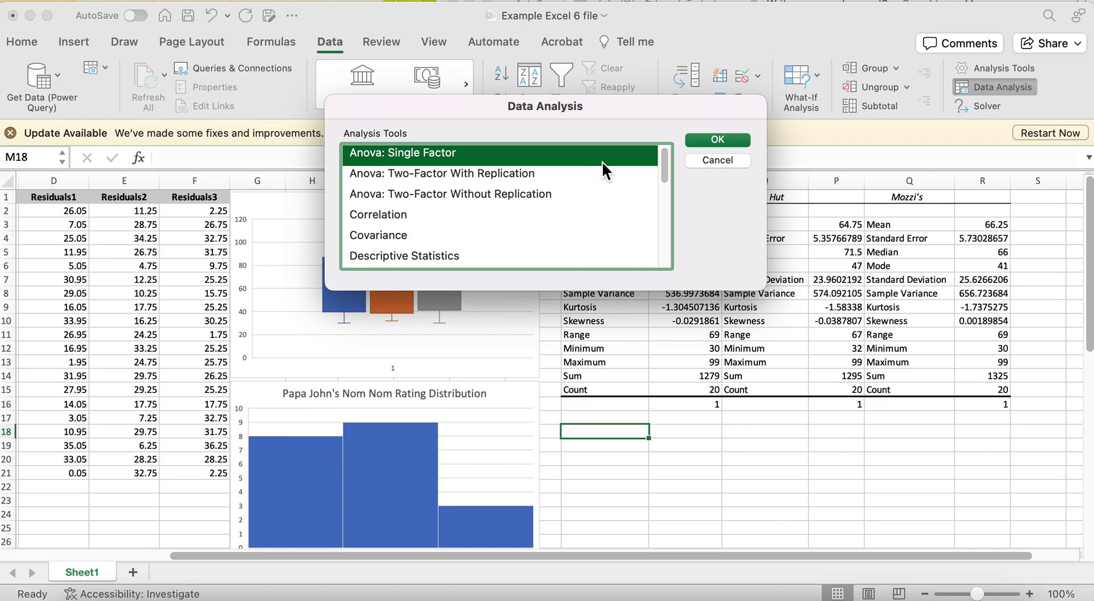
{"action": "left_click", "coordinate": [717, 139]}
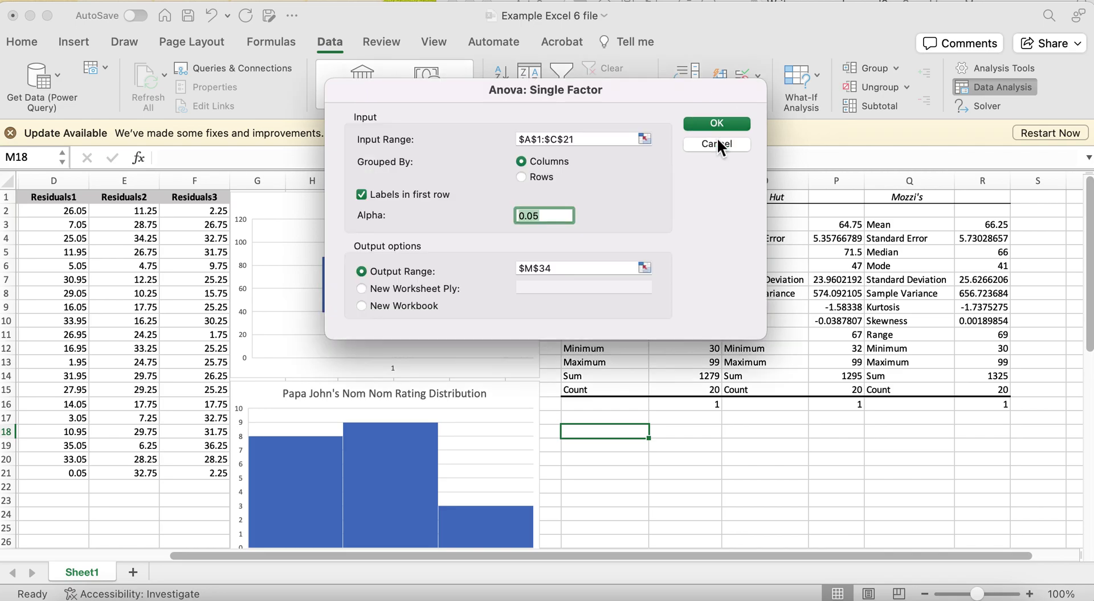
Step: Set the ANOVA input range to $D$1:$F$21 so it covers the three residual columns with their headers
{"action": "left_click", "coordinate": [591, 139]}
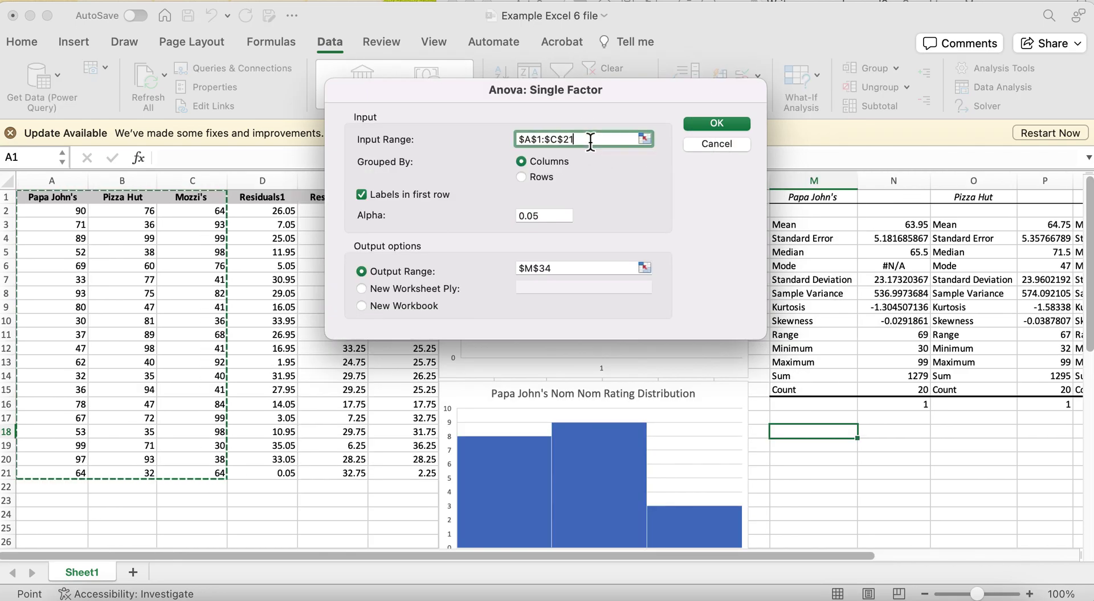
{"action": "left_click", "coordinate": [531, 139]}
{"action": "key", "text": "BackSpace"}
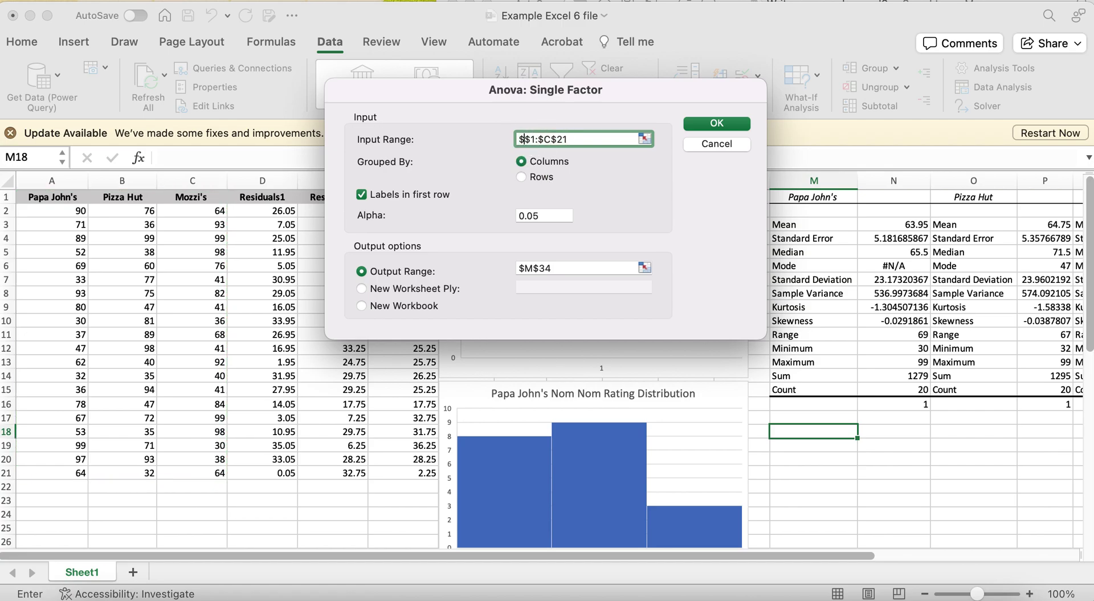
{"action": "type", "text": "D"}
{"action": "left_click", "coordinate": [557, 140]}
{"action": "key", "text": "BackSpace"}
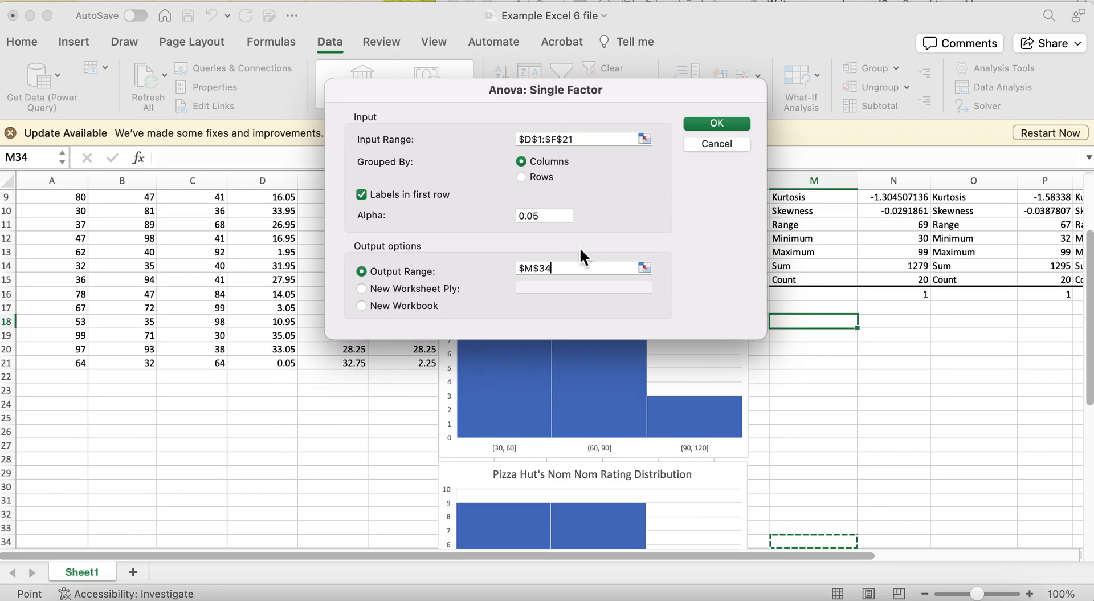
{"action": "left_click", "coordinate": [597, 142]}
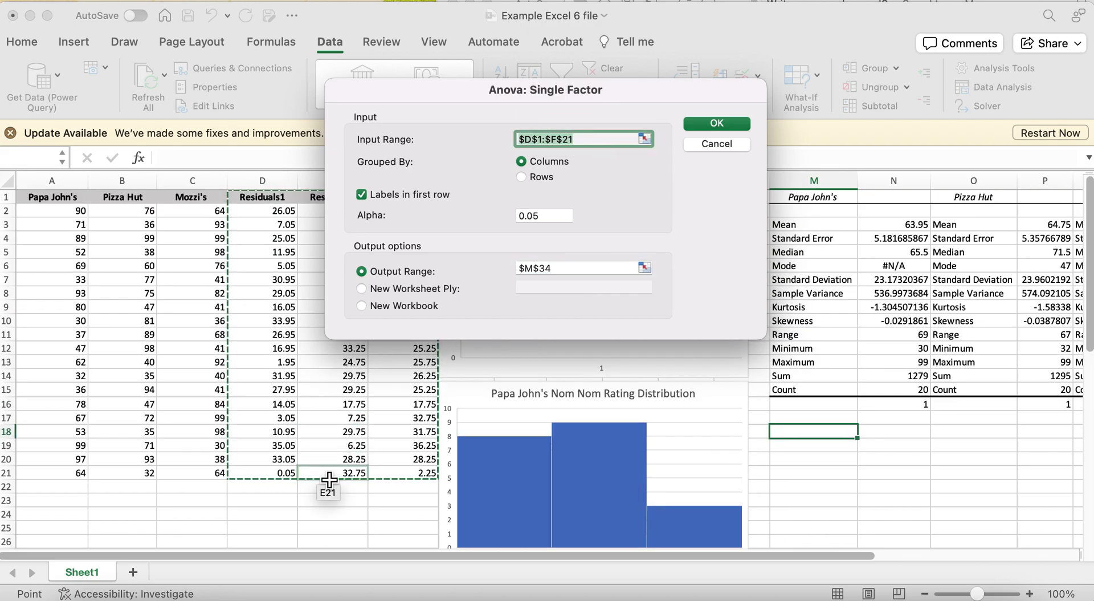
Step: Set the ANOVA output range to cell M18, below the descriptive statistics, and run the analysis on the residuals
{"action": "scroll", "coordinate": [325, 481], "scroll_direction": "right", "scroll_amount": 3}
{"action": "scroll", "coordinate": [329, 481], "scroll_direction": "right", "scroll_amount": 1}
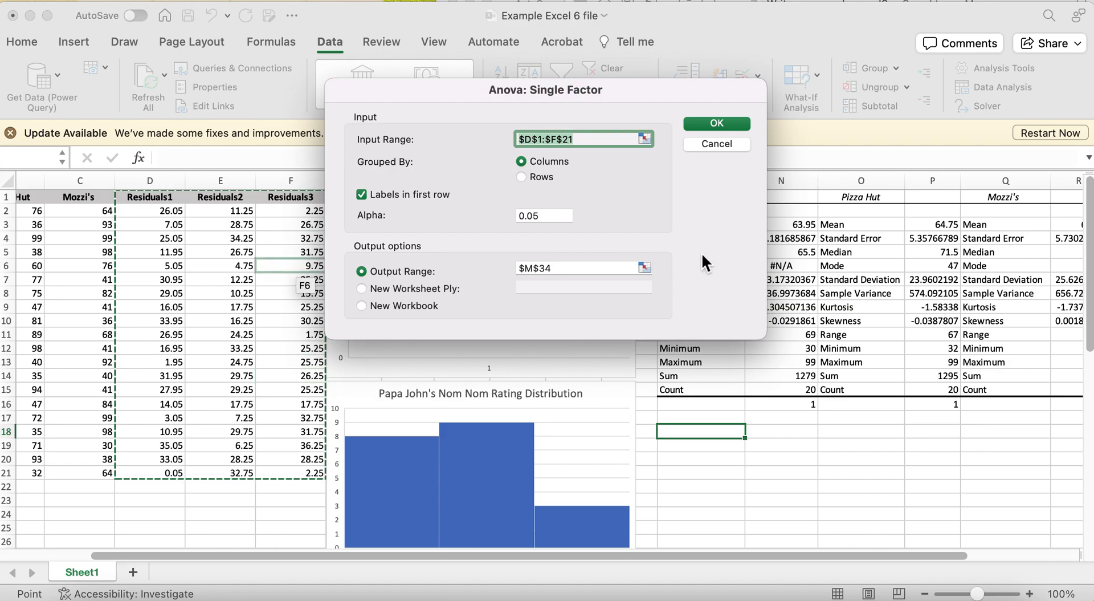
{"action": "left_click", "coordinate": [570, 267]}
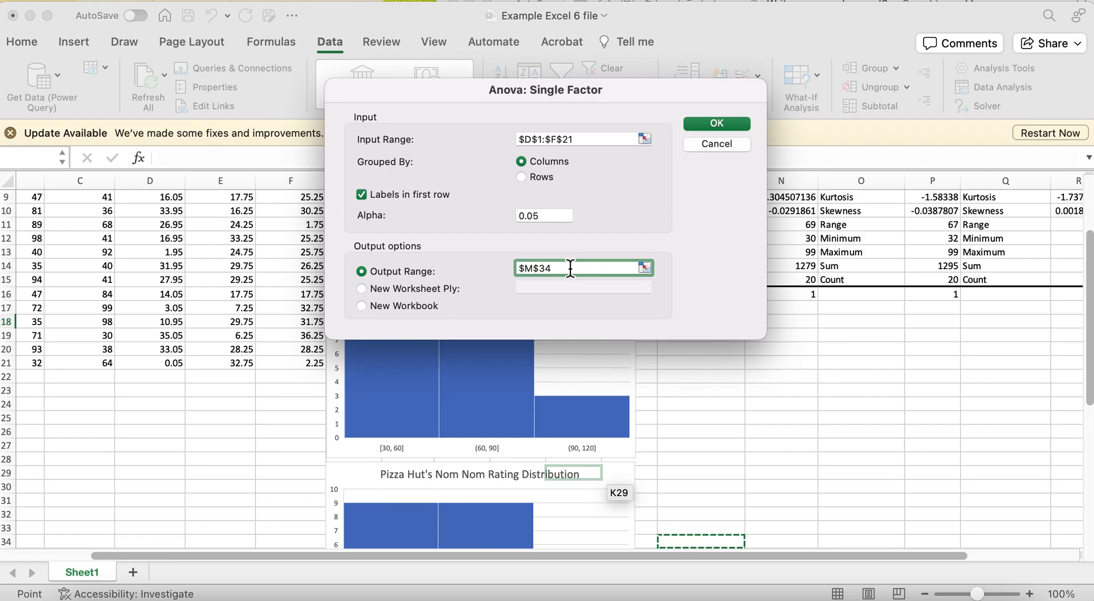
{"action": "scroll", "coordinate": [811, 405], "scroll_direction": "up", "scroll_amount": 3}
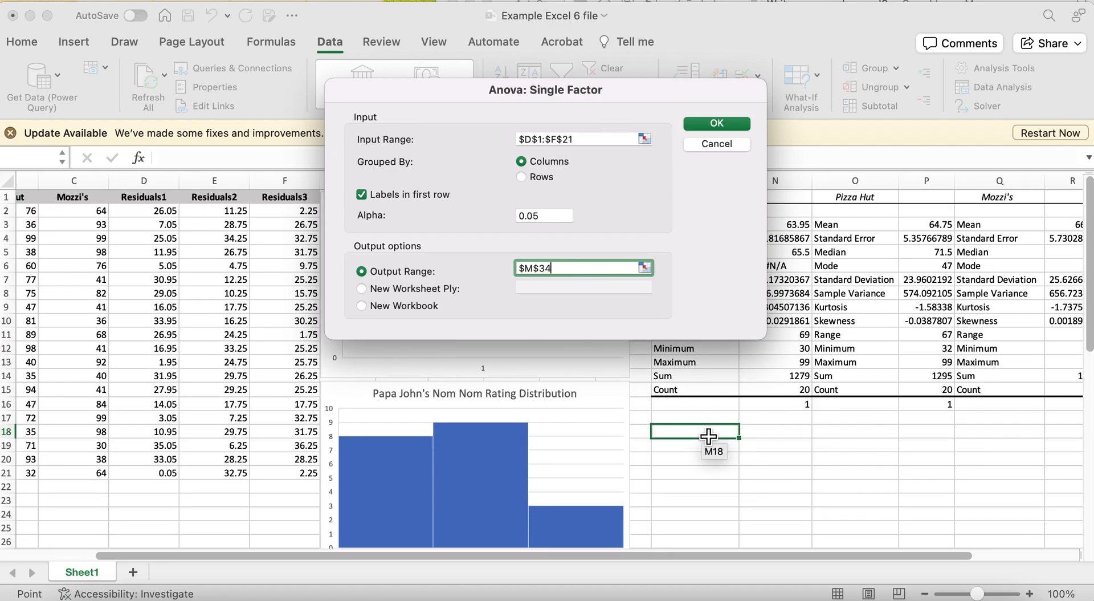
{"action": "left_click", "coordinate": [709, 437]}
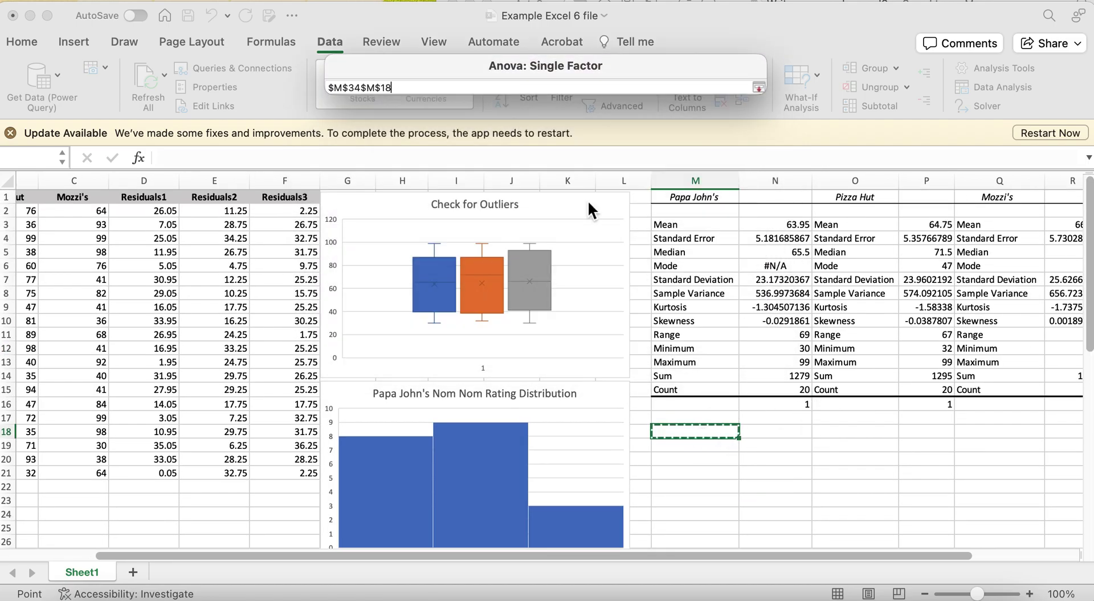
{"action": "left_click_drag", "start_coordinate": [558, 267], "coordinate": [501, 274]}
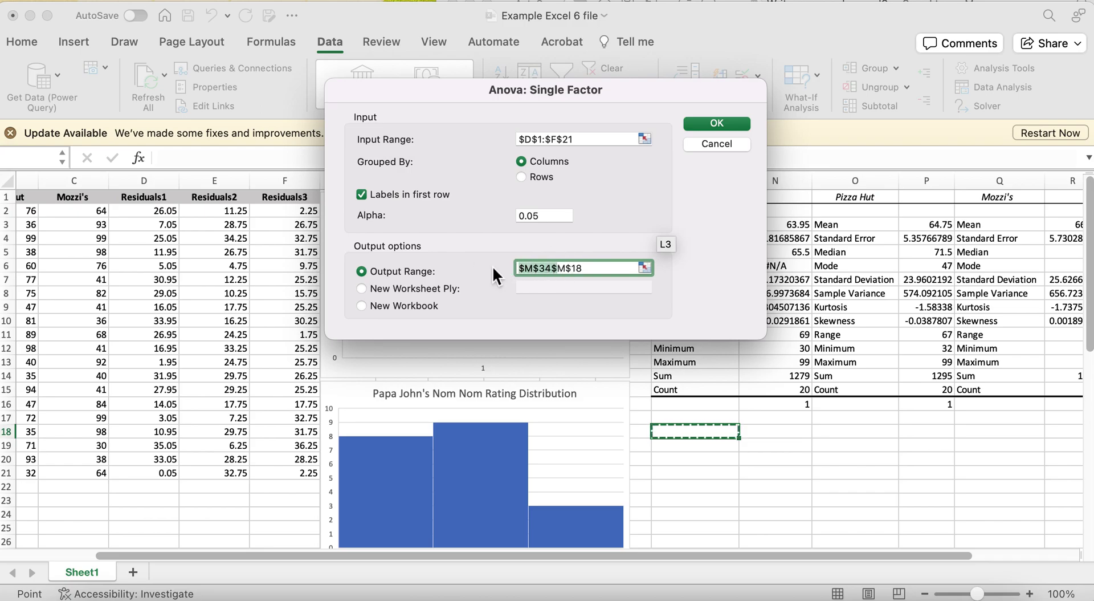
{"action": "key", "text": "BackSpace"}
{"action": "left_click", "coordinate": [592, 267]}
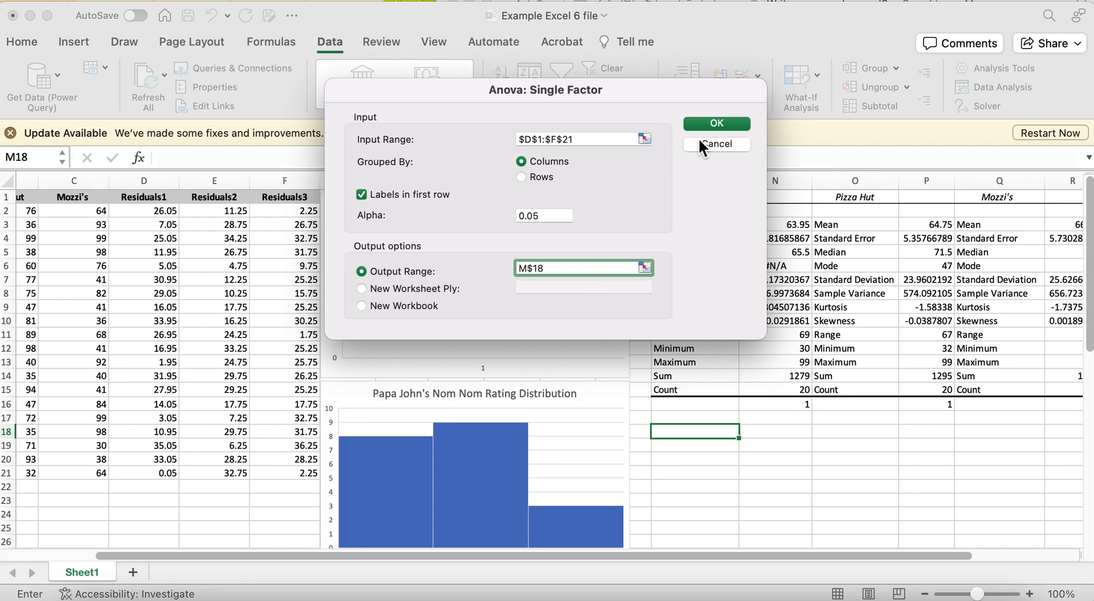
{"action": "left_click", "coordinate": [729, 124]}
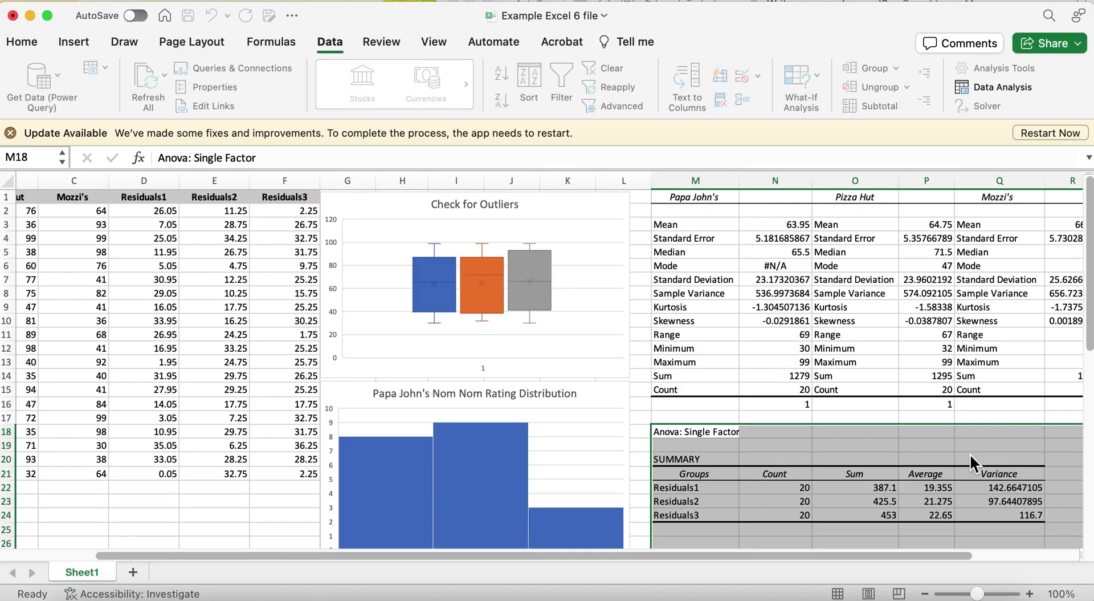
Step: Replace the ANOVA output's title in M18 with "Levene's Test for Homogeneity of Variance"
{"action": "scroll", "coordinate": [970, 454], "scroll_direction": "right", "scroll_amount": 3}
{"action": "scroll", "coordinate": [970, 454], "scroll_direction": "down", "scroll_amount": 2}
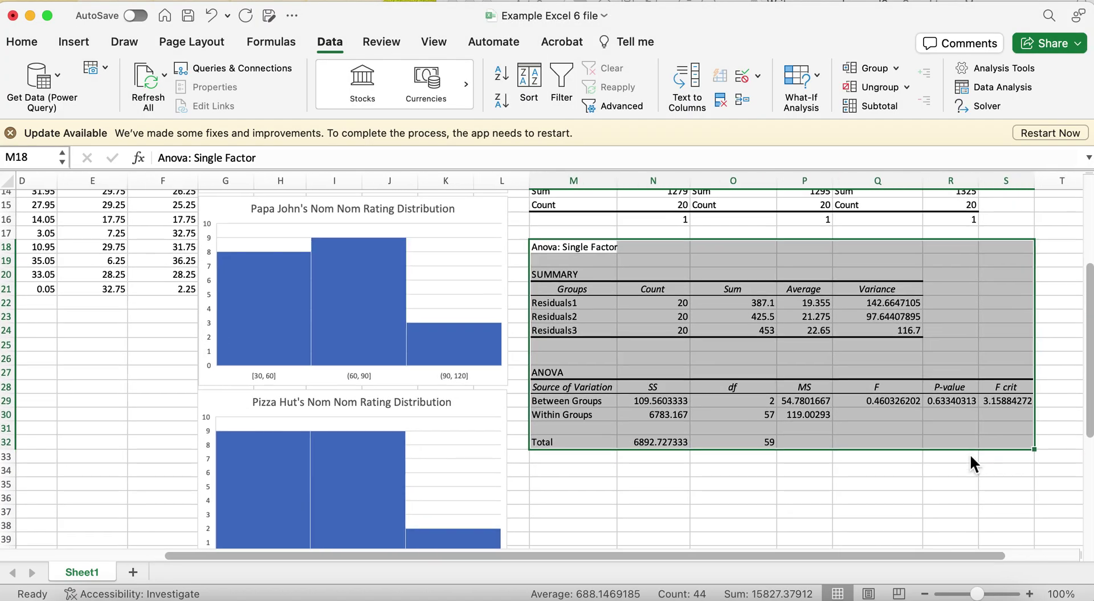
{"action": "left_click", "coordinate": [546, 261]}
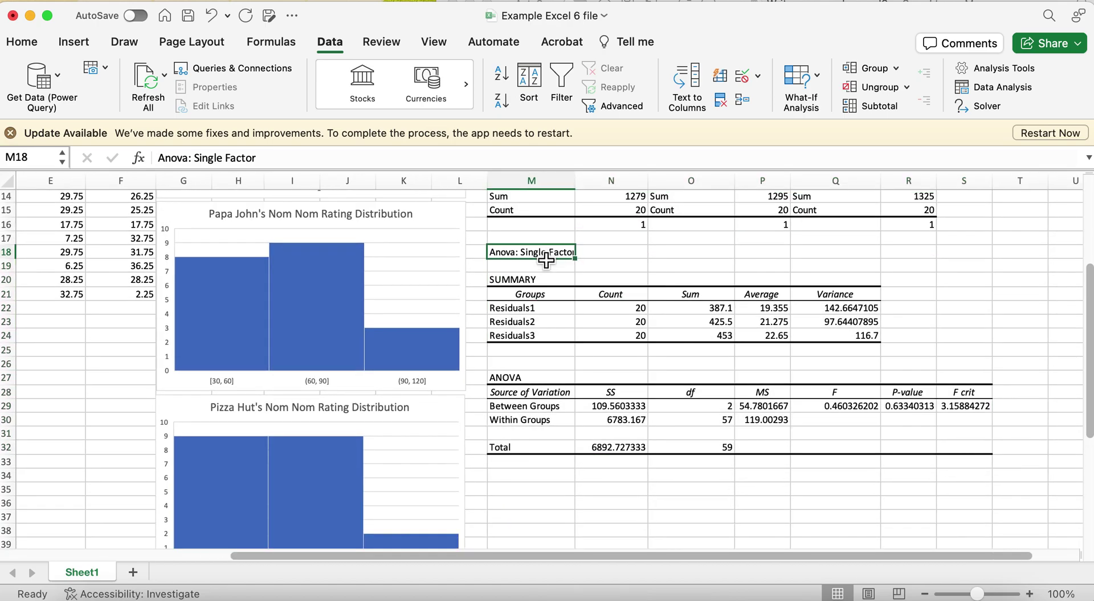
{"action": "type", "text": "Levene's"}
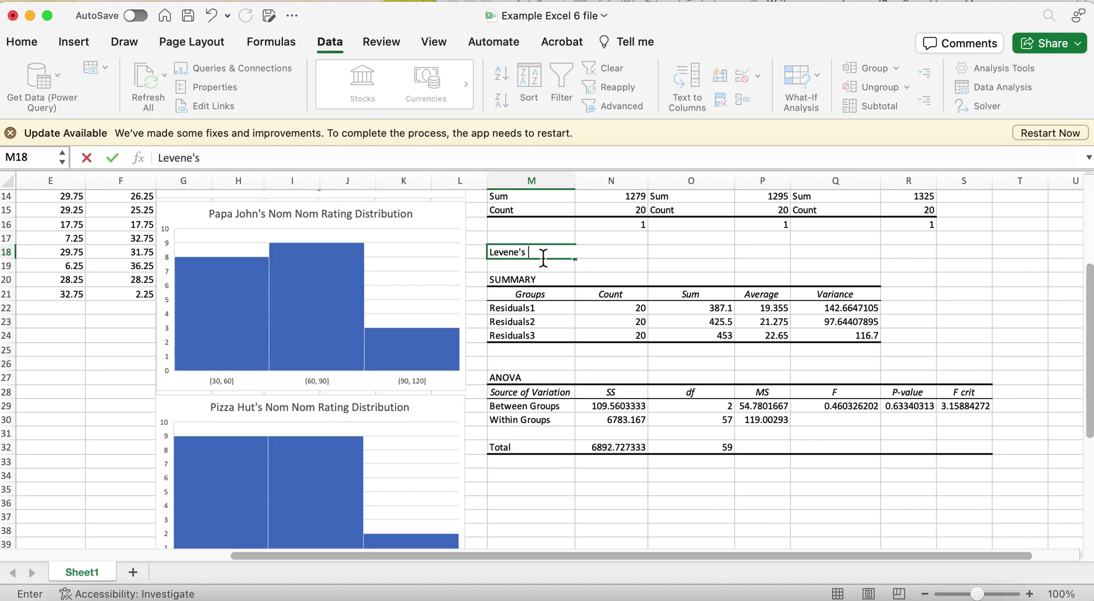
{"action": "type", "text": " Test for Homo"}
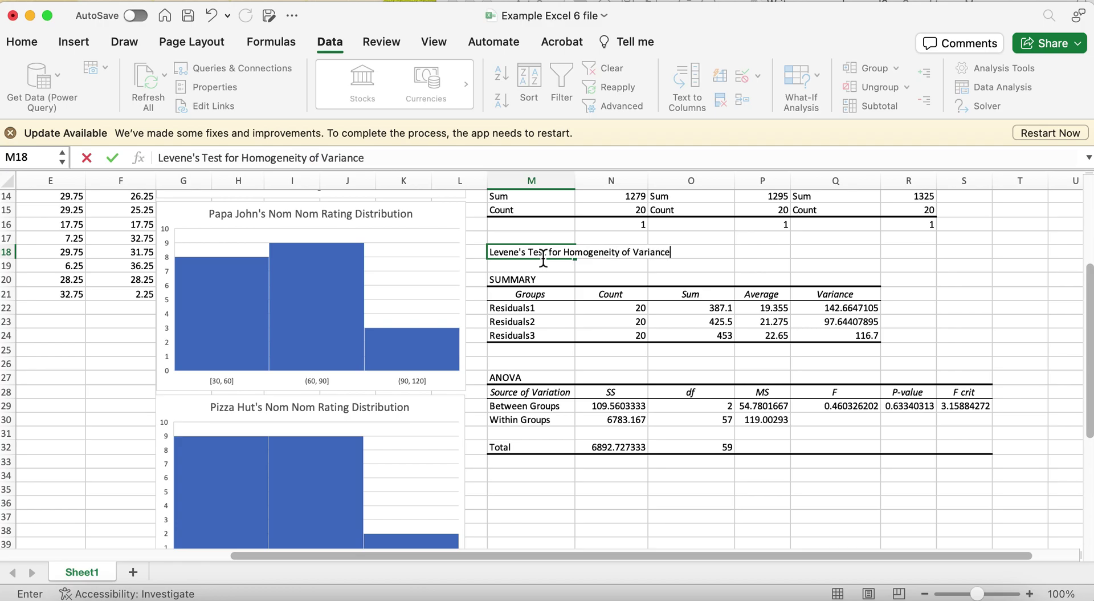
{"action": "type", "text": "geneity of Variance"}
{"action": "left_click", "coordinate": [836, 502]}
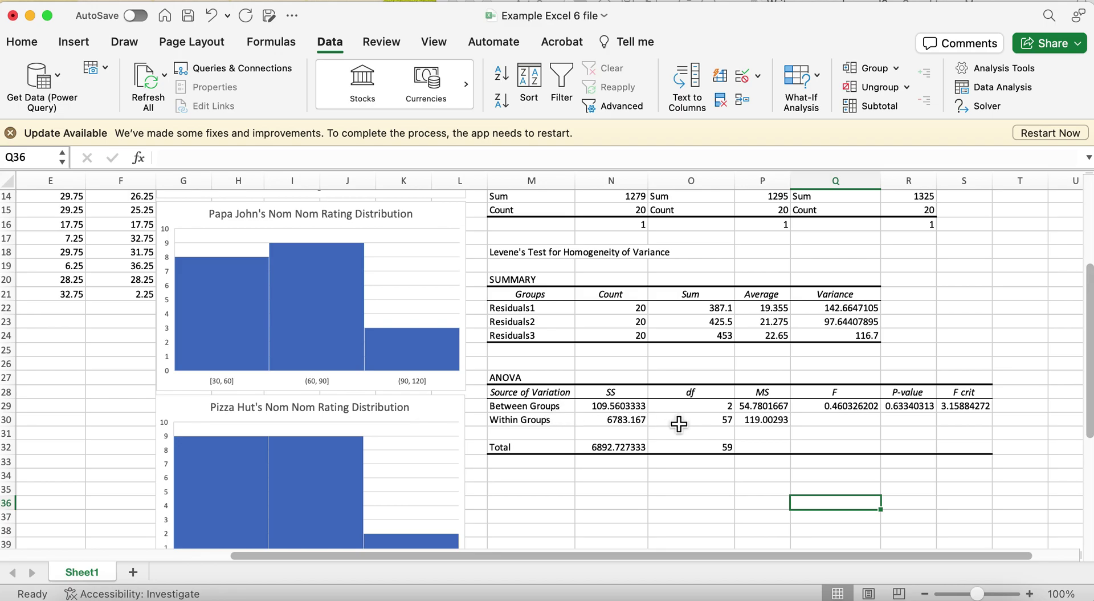
Step: Inspect the F crit, P-value and F cells in the Between Groups row of the Levene's test table
{"action": "scroll", "coordinate": [679, 424], "scroll_direction": "right", "scroll_amount": 3}
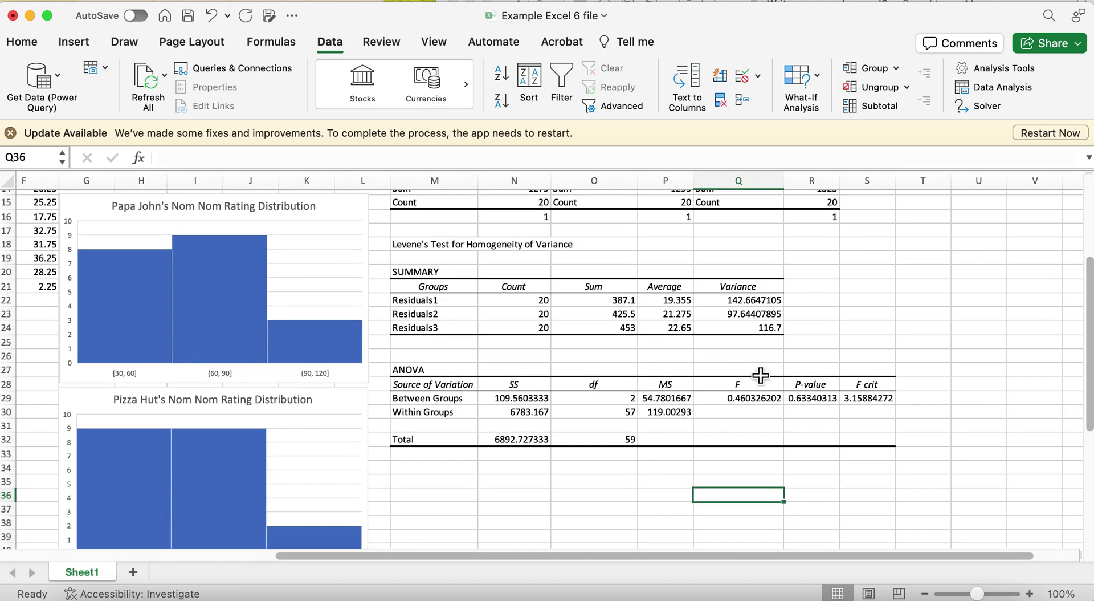
{"action": "left_click", "coordinate": [876, 401]}
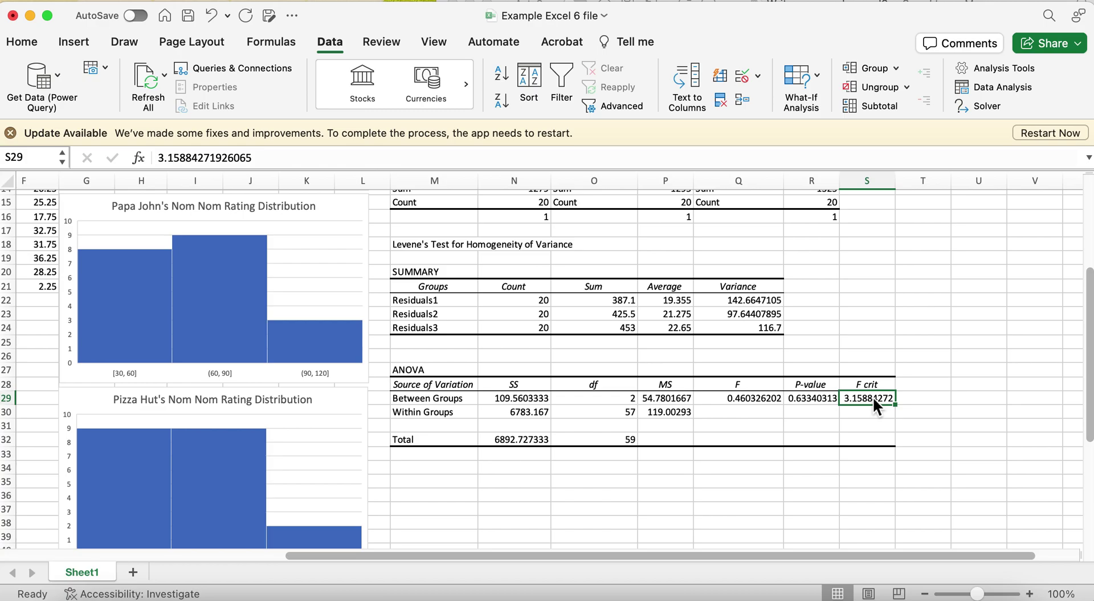
{"action": "left_click", "coordinate": [816, 403]}
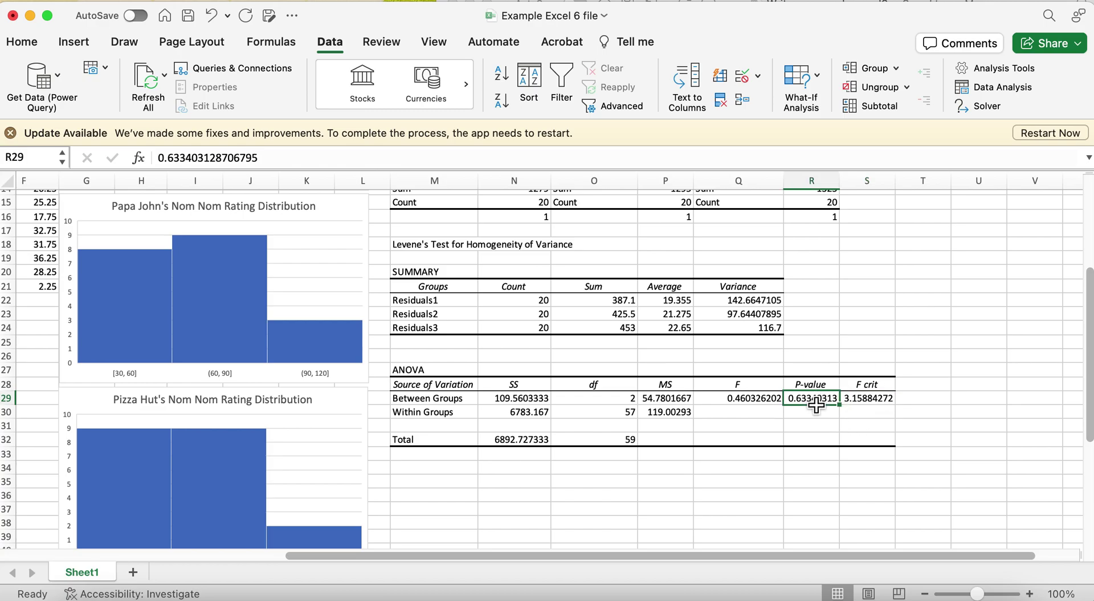
{"action": "left_click", "coordinate": [743, 409]}
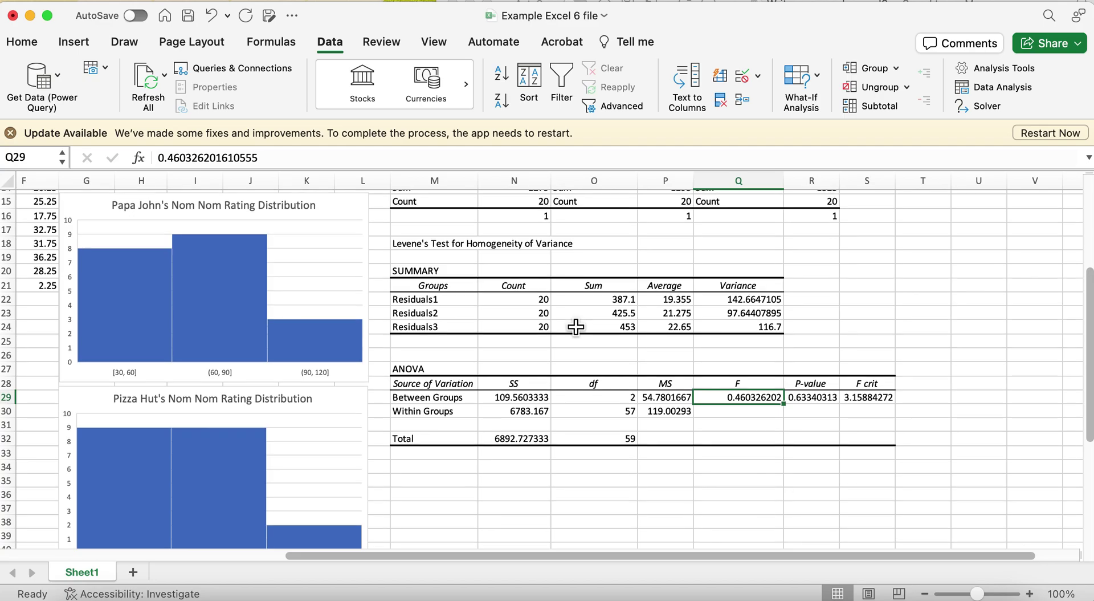
Step: Look over the descriptive statistics, ratings and residual columns, charts and Levene's test output across the sheet
{"action": "scroll", "coordinate": [576, 326], "scroll_direction": "up", "scroll_amount": 2}
{"action": "scroll", "coordinate": [576, 326], "scroll_direction": "left", "scroll_amount": 2}
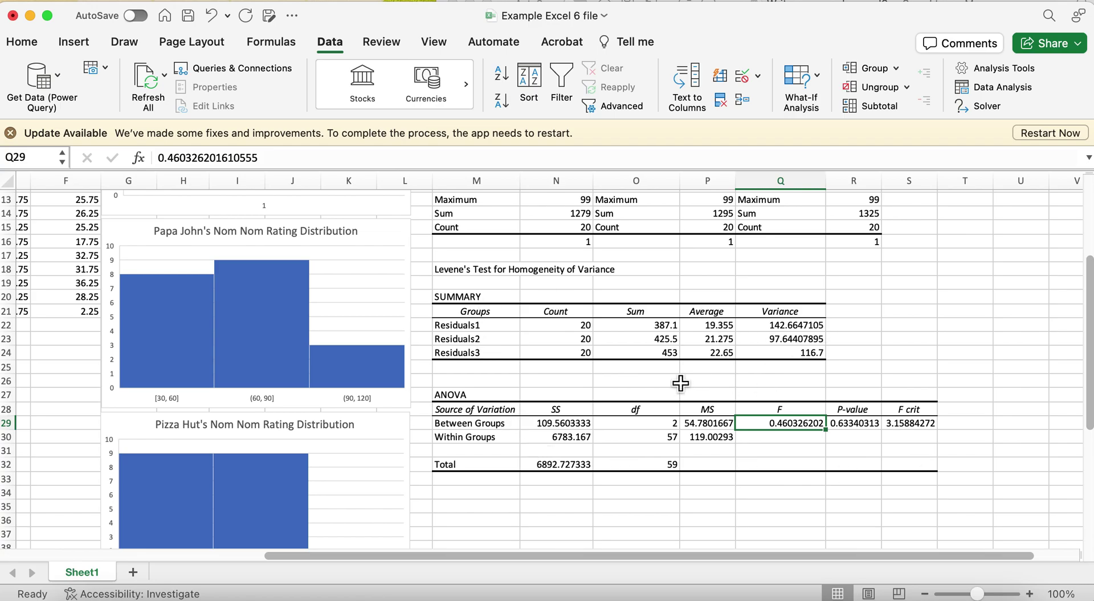
{"action": "scroll", "coordinate": [681, 383], "scroll_direction": "up", "scroll_amount": 2}
{"action": "scroll", "coordinate": [680, 383], "scroll_direction": "up", "scroll_amount": 6}
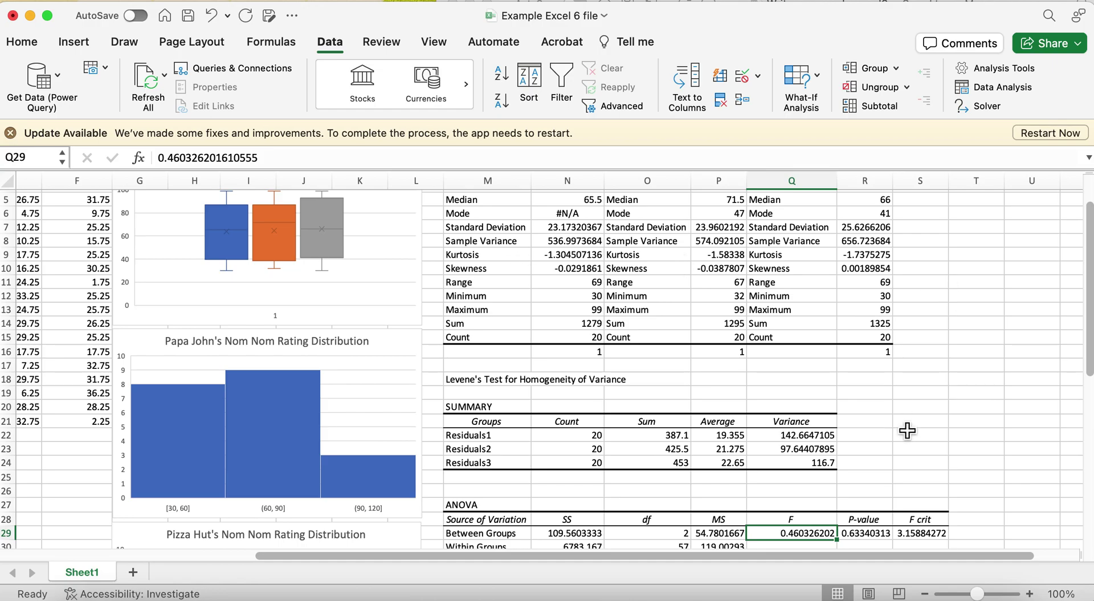
{"action": "scroll", "coordinate": [909, 433], "scroll_direction": "down", "scroll_amount": 6}
{"action": "scroll", "coordinate": [908, 430], "scroll_direction": "left", "scroll_amount": 5}
{"action": "scroll", "coordinate": [907, 431], "scroll_direction": "up", "scroll_amount": 5}
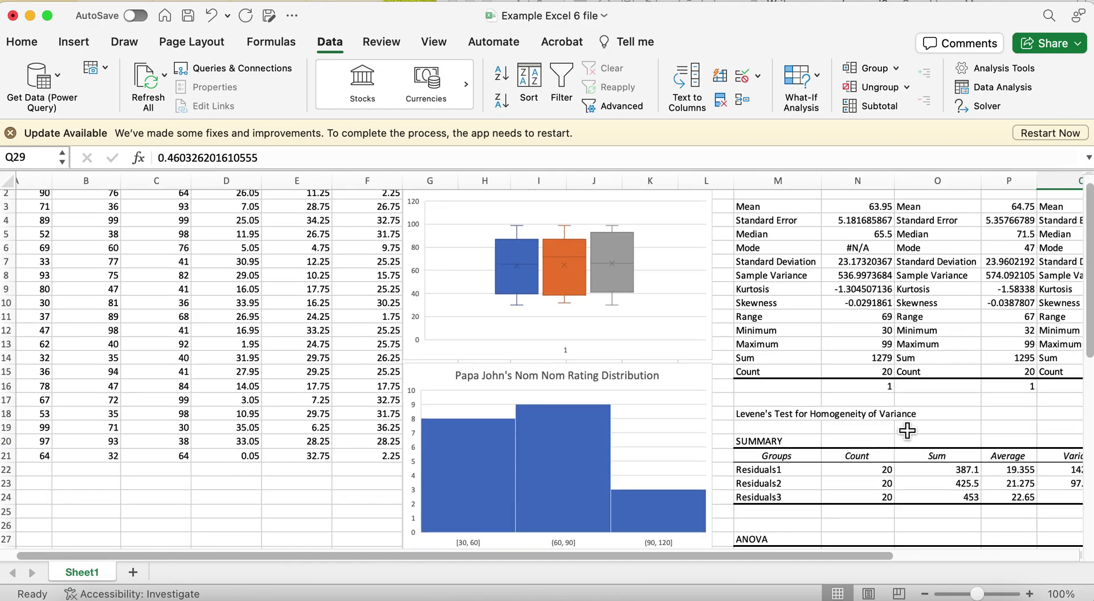
{"action": "scroll", "coordinate": [908, 431], "scroll_direction": "down", "scroll_amount": 5}
{"action": "scroll", "coordinate": [908, 430], "scroll_direction": "down", "scroll_amount": 10}
{"action": "scroll", "coordinate": [907, 431], "scroll_direction": "right", "scroll_amount": 3}
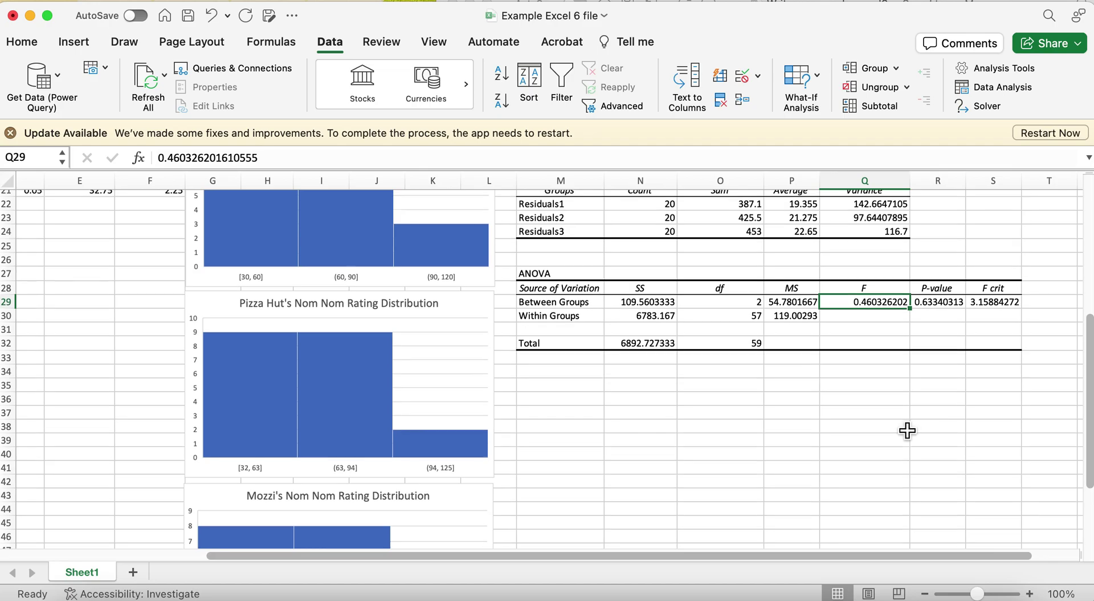
Step: Switch to the Word write-up, read its Levene's test and ANOVA results paragraph, and return to the Excel workbook
{"action": "left_click", "coordinate": [865, 404]}
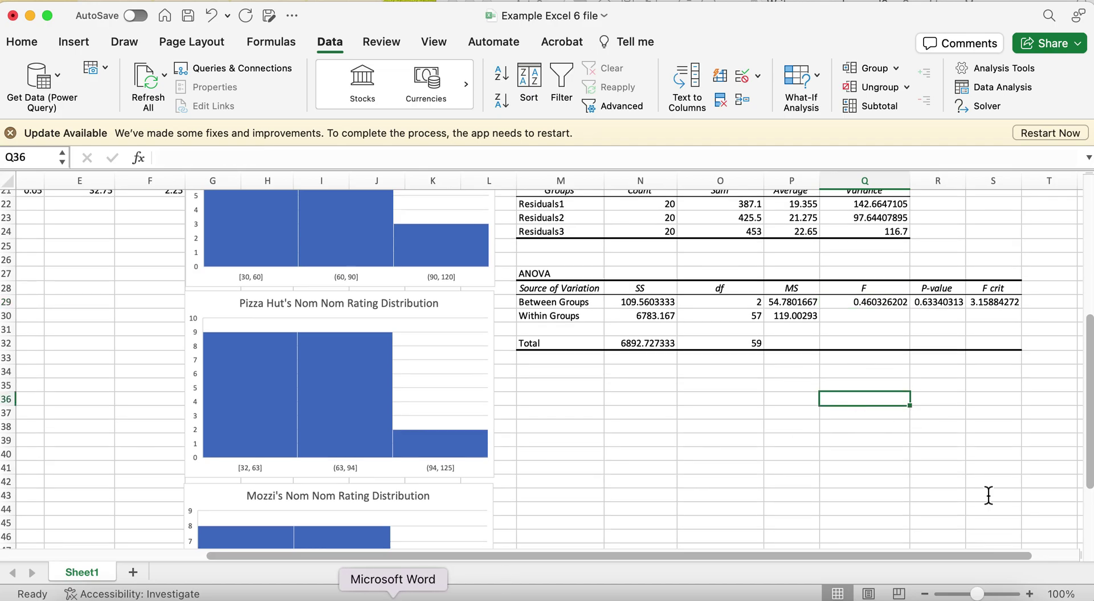
{"action": "scroll", "coordinate": [867, 464], "scroll_direction": "down", "scroll_amount": 5}
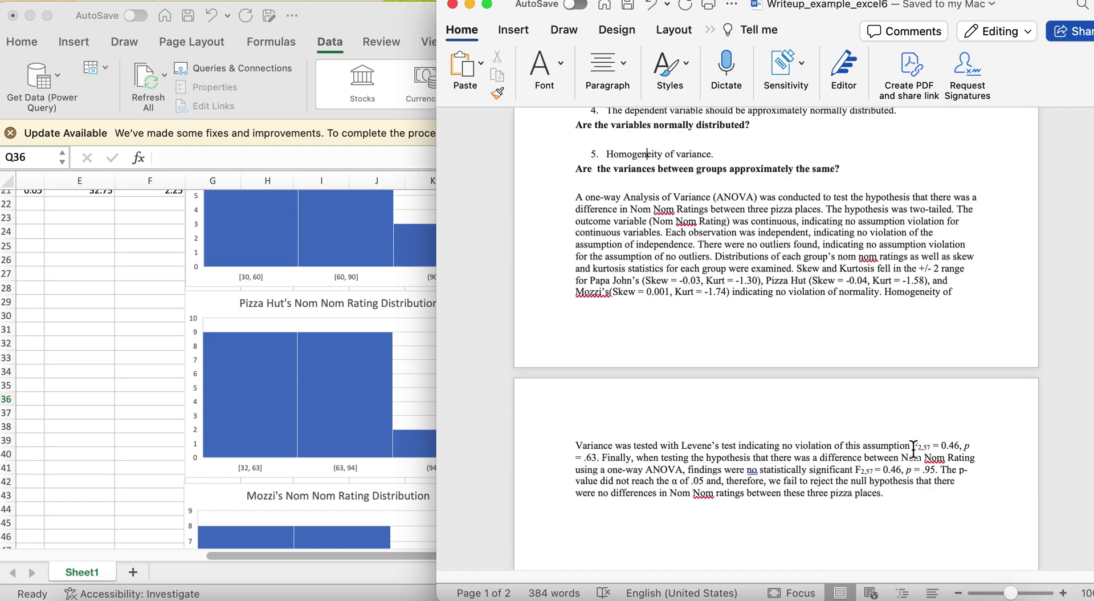
{"action": "left_click", "coordinate": [271, 263]}
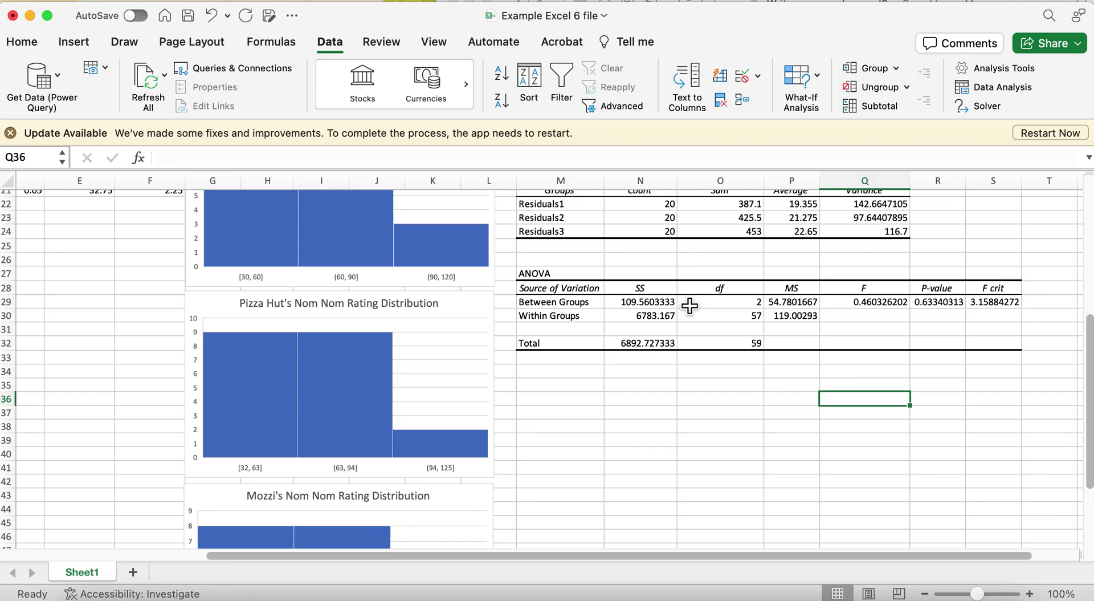
Step: Start another Anova: Single Factor analysis with input range $A$1:$C$21, covering the three pizza places' rating columns and headers
{"action": "left_click", "coordinate": [578, 377]}
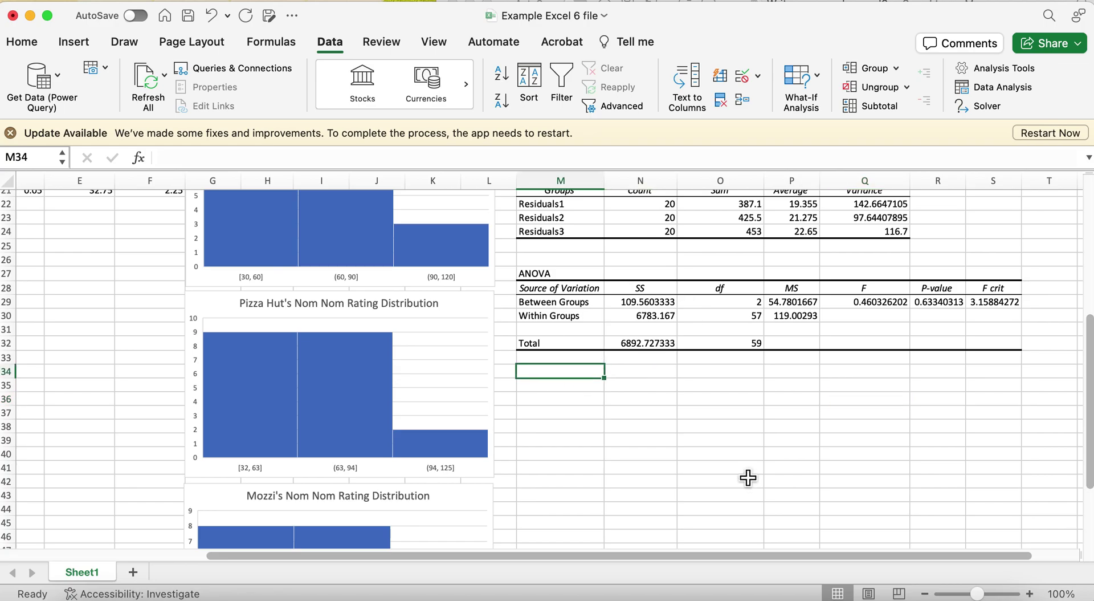
{"action": "scroll", "coordinate": [748, 476], "scroll_direction": "up", "scroll_amount": 10}
{"action": "scroll", "coordinate": [747, 476], "scroll_direction": "down", "scroll_amount": 1}
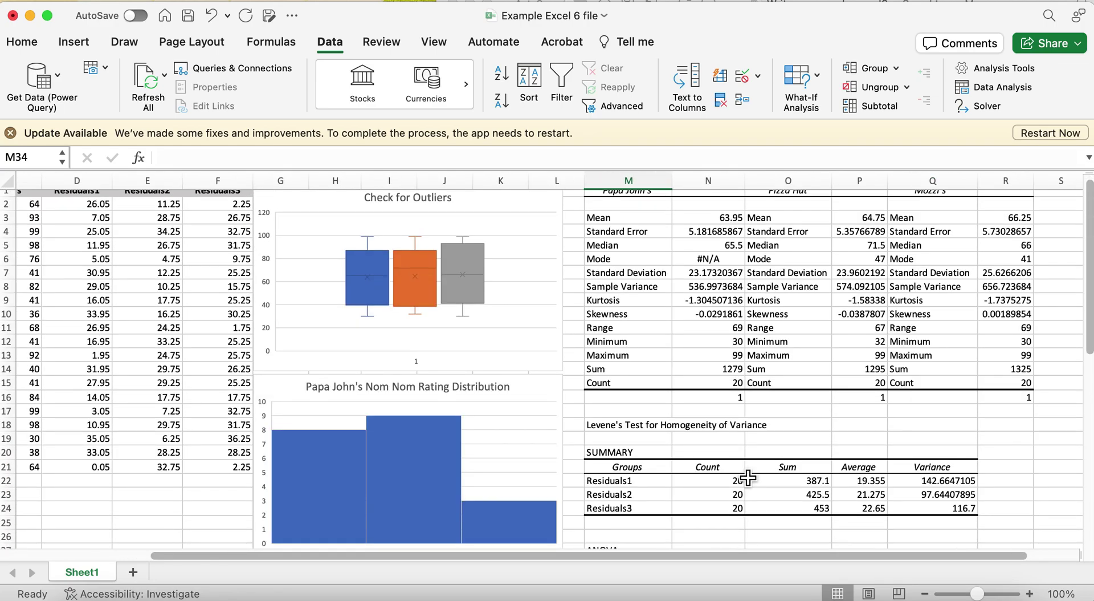
{"action": "scroll", "coordinate": [747, 476], "scroll_direction": "left", "scroll_amount": 5}
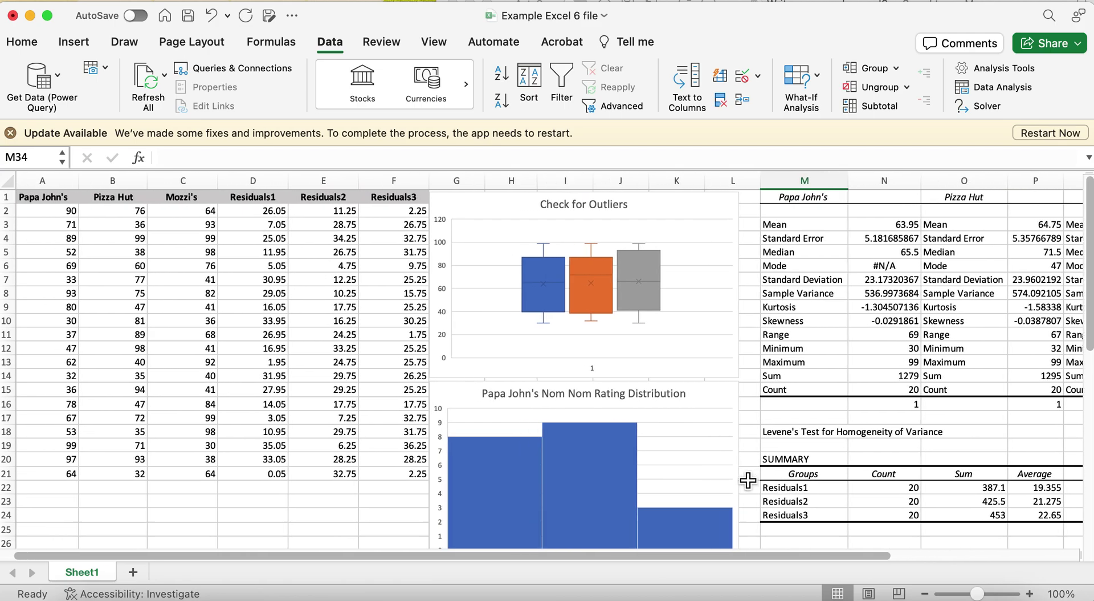
{"action": "scroll", "coordinate": [749, 481], "scroll_direction": "left", "scroll_amount": 1}
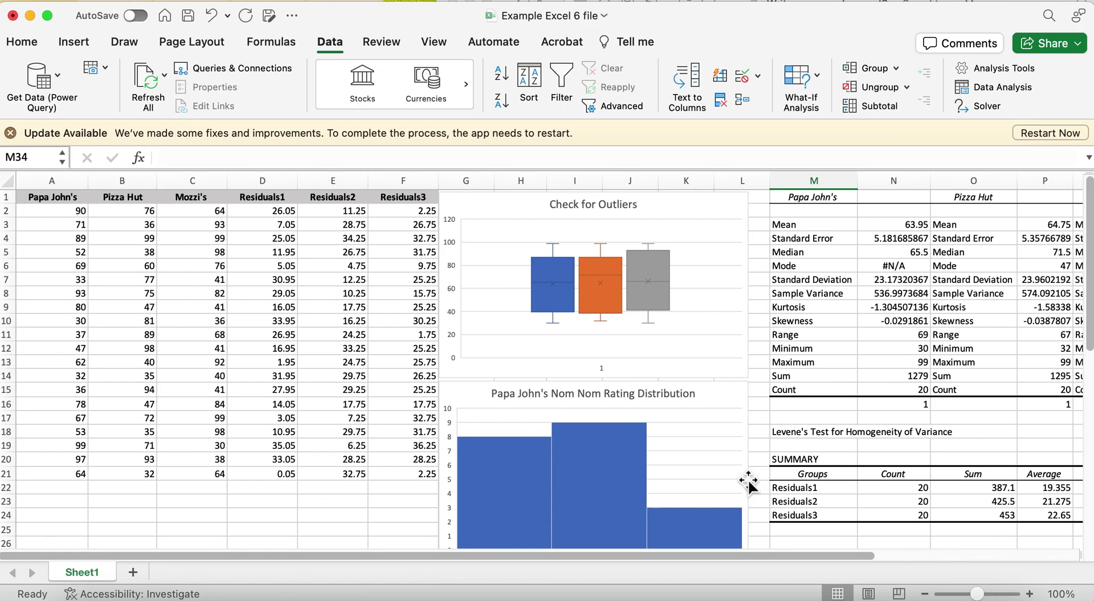
{"action": "left_click", "coordinate": [1008, 83]}
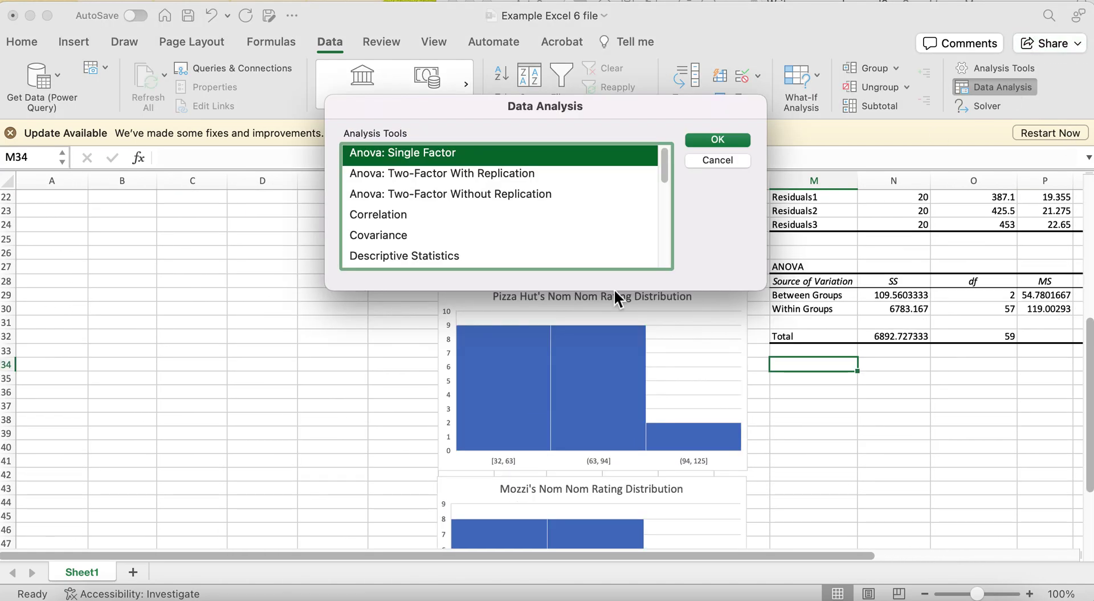
{"action": "left_click", "coordinate": [734, 142]}
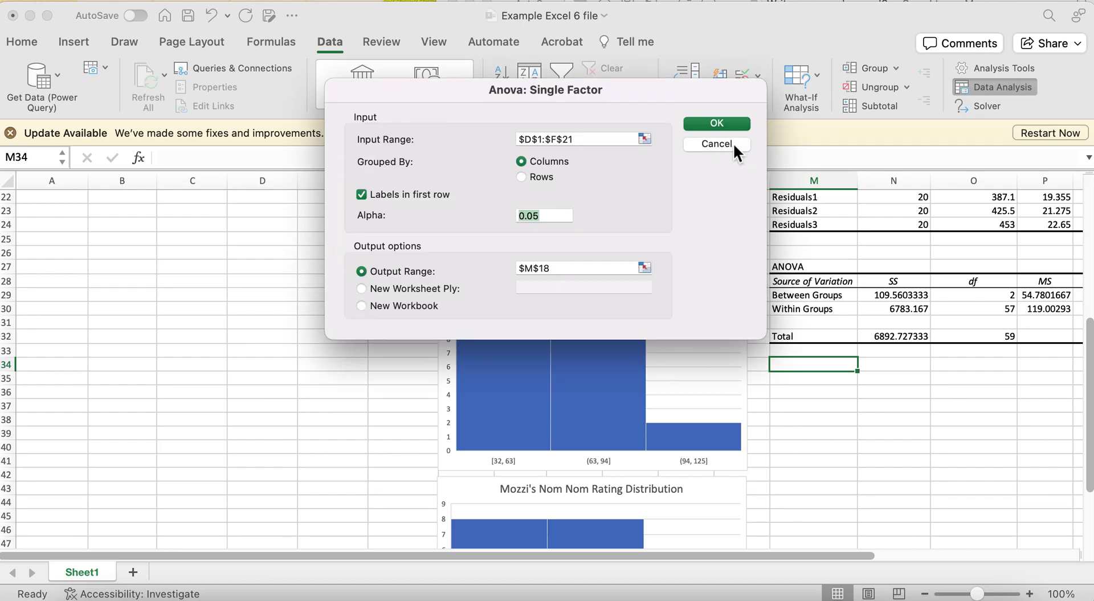
{"action": "double_click", "coordinate": [528, 139]}
{"action": "type", "text": "A"}
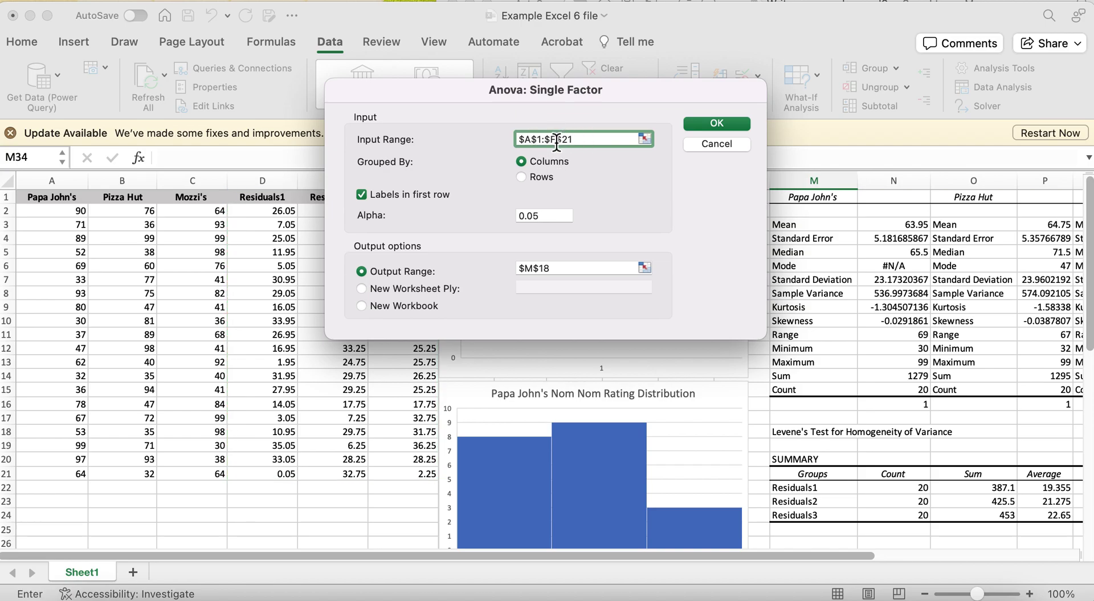
{"action": "key", "text": "BackSpace"}
{"action": "left_click", "coordinate": [594, 139]}
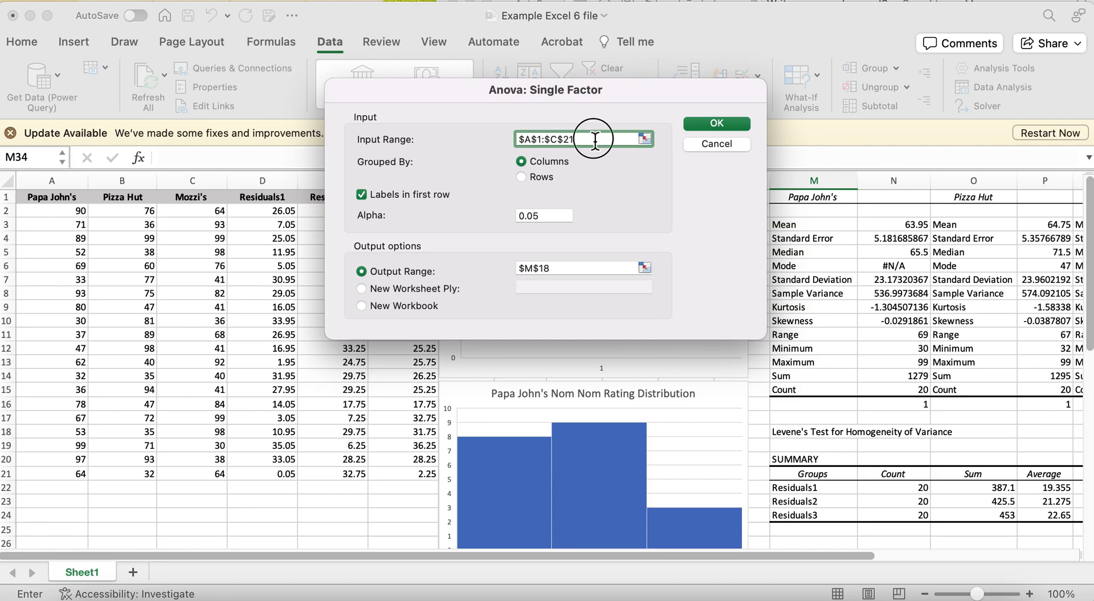
Step: Set the ANOVA output range to $M$35, below the Levene's test tables
{"action": "left_click", "coordinate": [563, 268]}
{"action": "scroll", "coordinate": [912, 464], "scroll_direction": "down", "scroll_amount": 8}
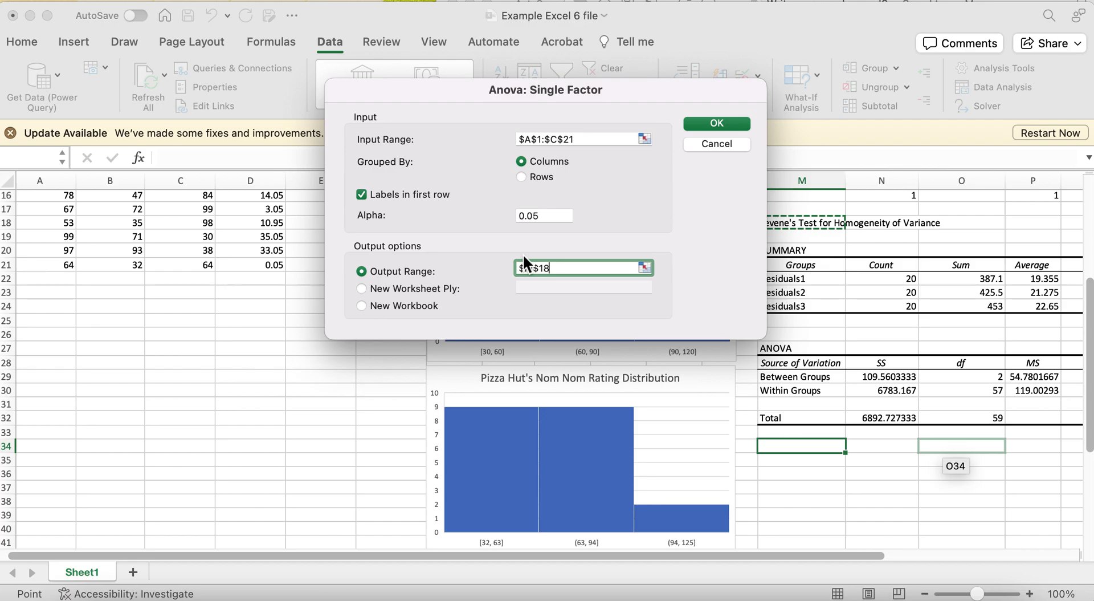
{"action": "left_click", "coordinate": [814, 461]}
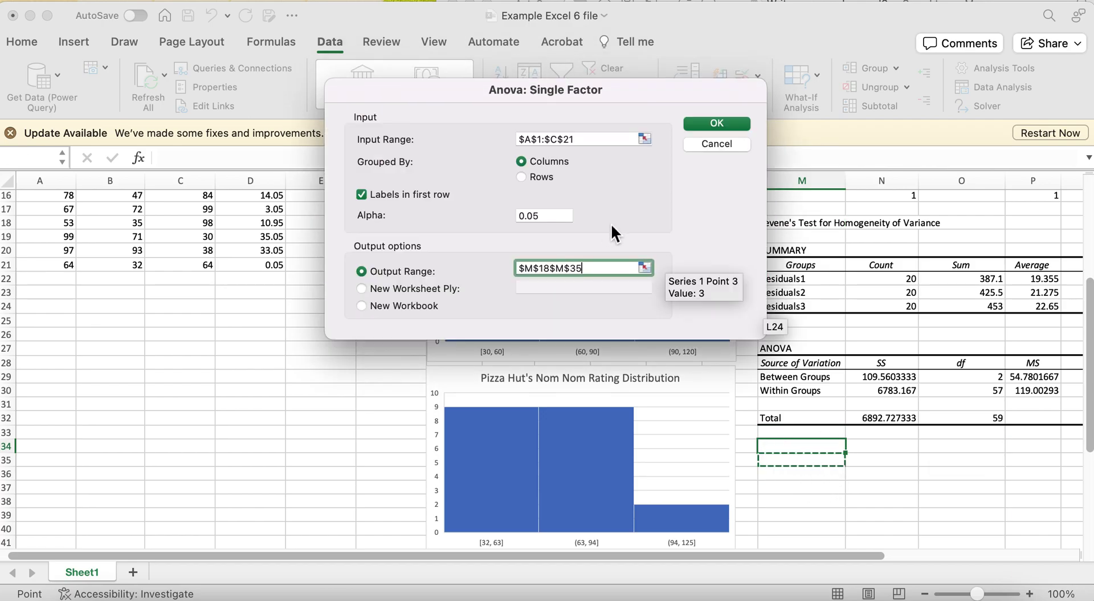
{"action": "left_click", "coordinate": [557, 270]}
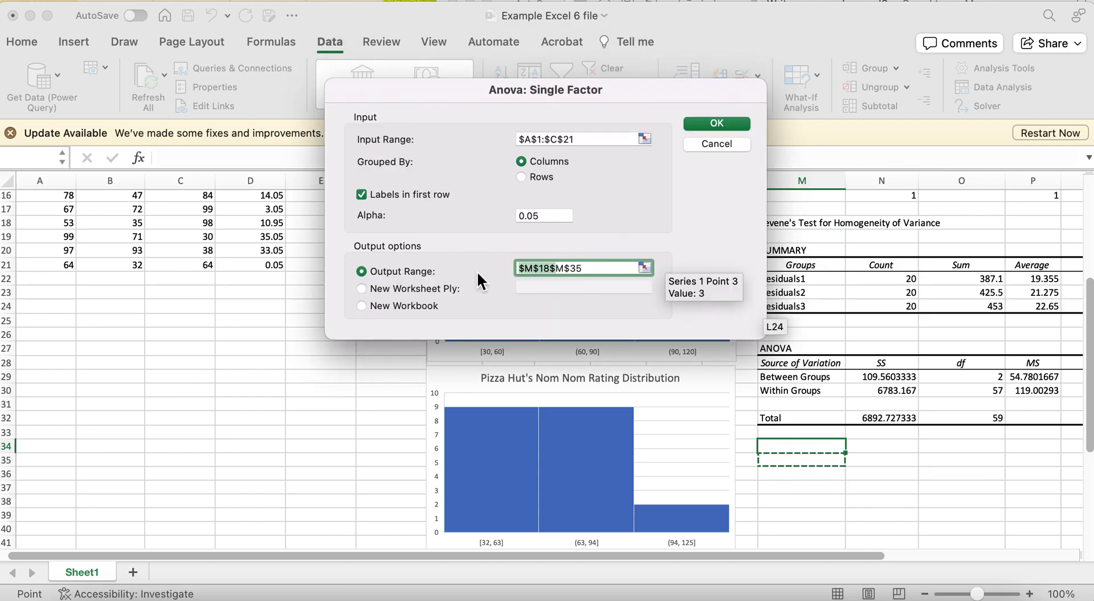
{"action": "key", "text": "BackSpace"}
{"action": "key", "text": "BackSpace"}
{"action": "key", "text": "BackSpace"}
{"action": "key", "text": "BackSpace"}
{"action": "key", "text": "BackSpace"}
{"action": "key", "text": "BackSpace"}
{"action": "type", "text": "$"}
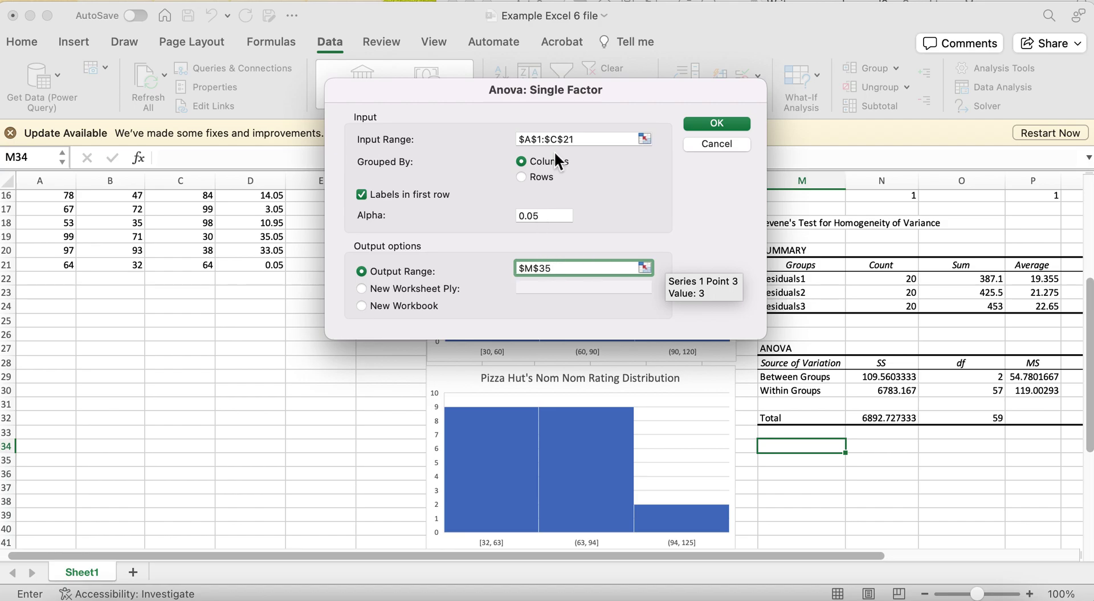
Step: Recheck the ANOVA input range $A$1:$C$21, keep the output range as $M$35, and run the analysis
{"action": "left_click", "coordinate": [595, 139]}
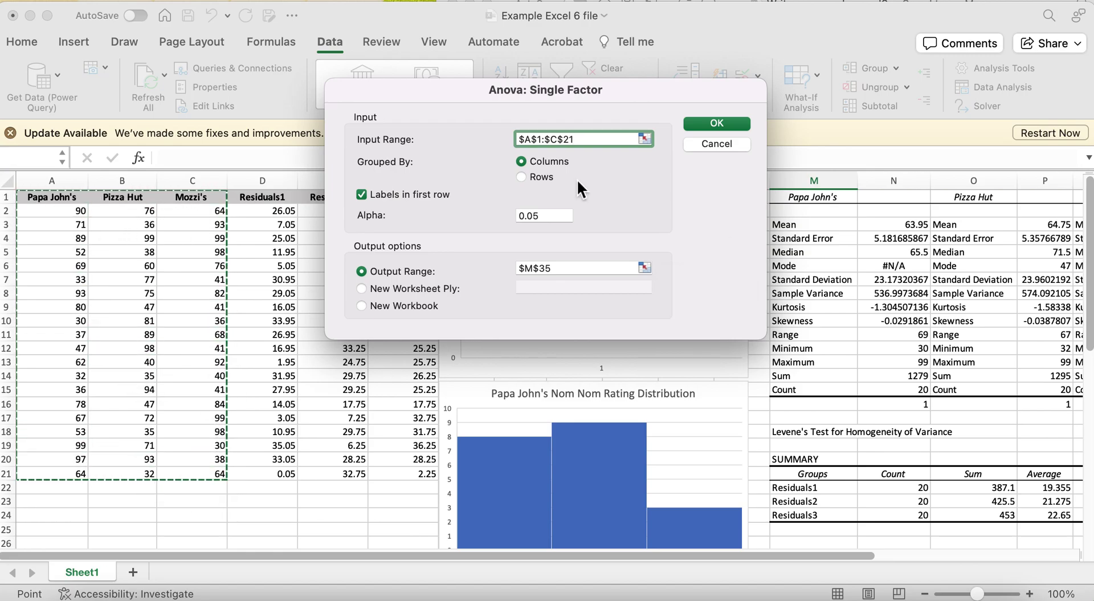
{"action": "scroll", "coordinate": [925, 450], "scroll_direction": "down", "scroll_amount": 10}
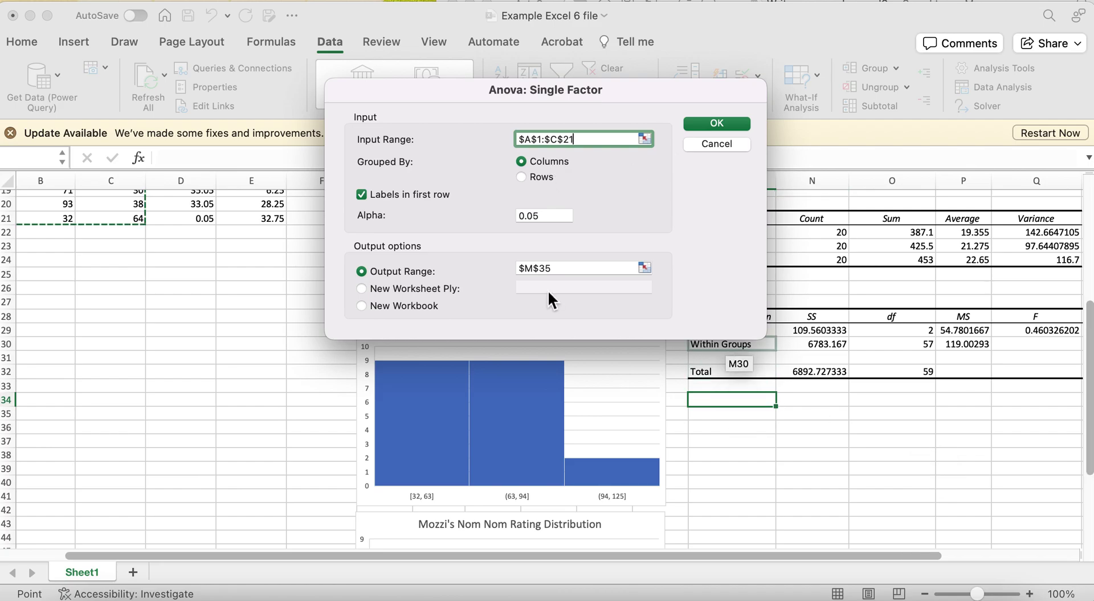
{"action": "left_click", "coordinate": [578, 272]}
{"action": "left_click", "coordinate": [745, 417]}
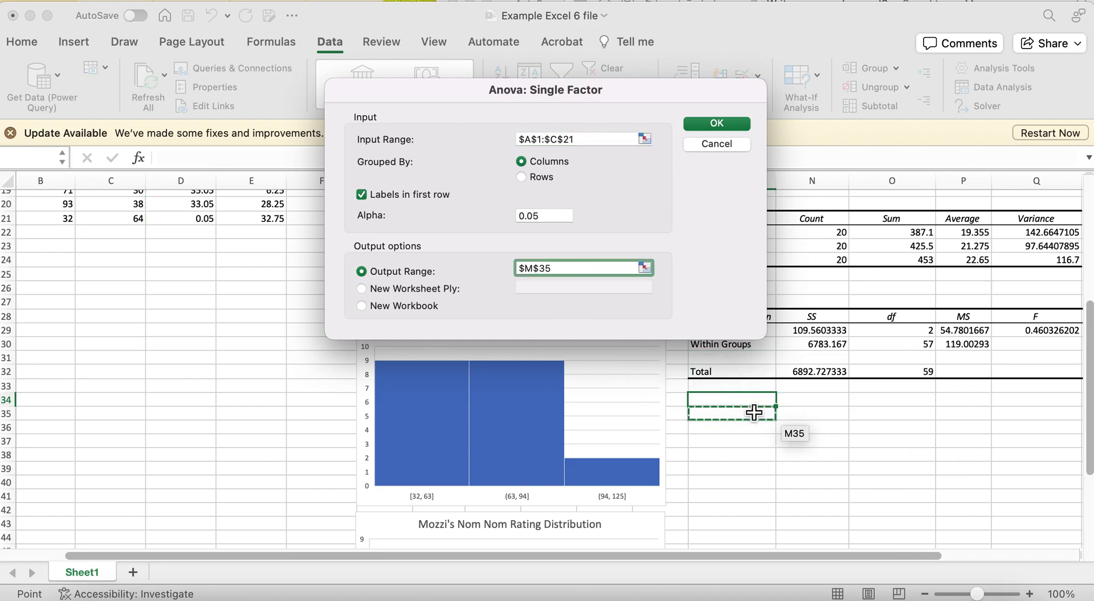
{"action": "left_click", "coordinate": [745, 417]}
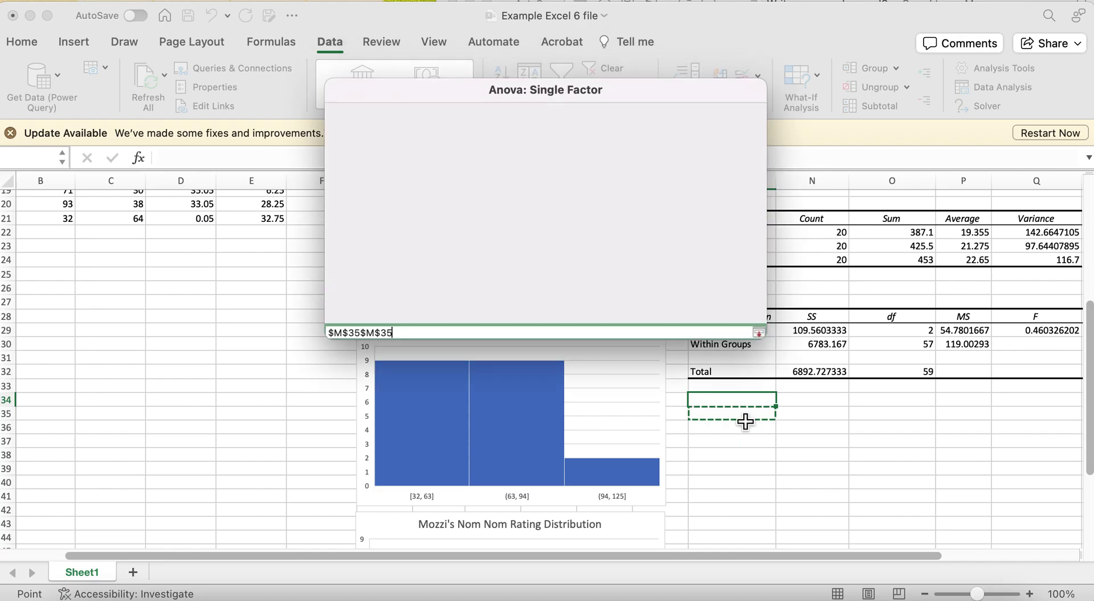
{"action": "left_click_drag", "start_coordinate": [556, 268], "coordinate": [483, 272]}
{"action": "key", "text": "BackSpace"}
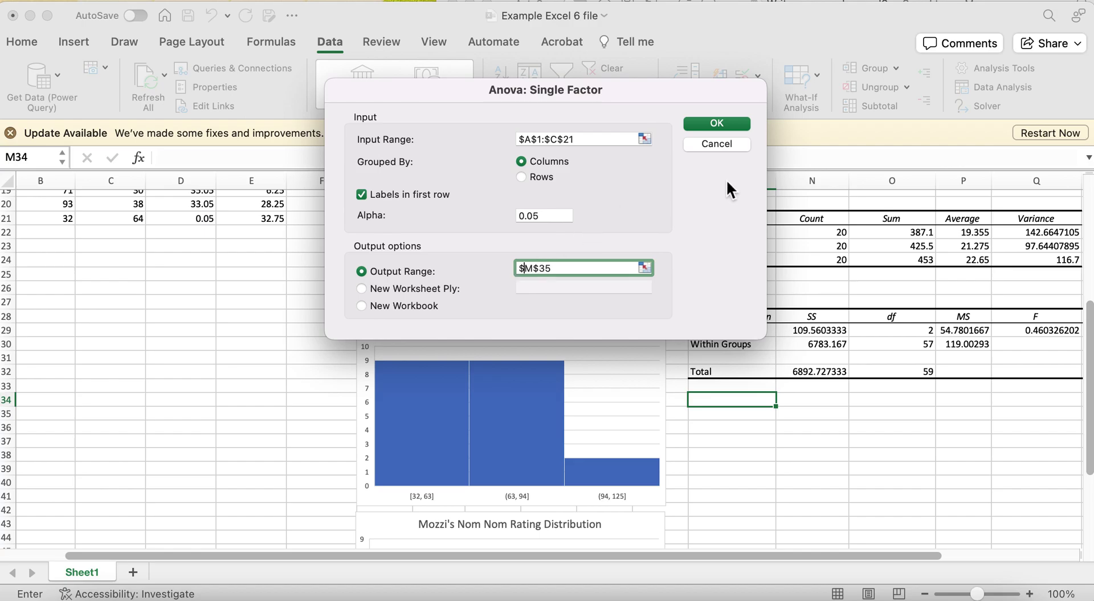
{"action": "type", "text": "$"}
{"action": "left_click", "coordinate": [724, 122]}
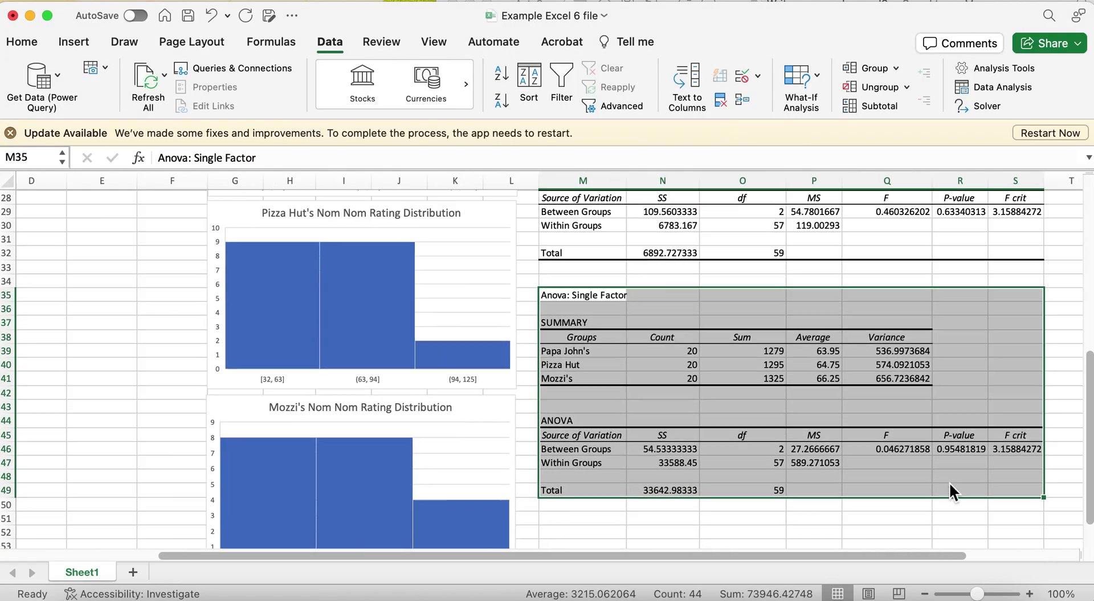
Step: Retitle the new ANOVA output in cell M35 as "One-Way ANOVA"
{"action": "scroll", "coordinate": [950, 481], "scroll_direction": "right", "scroll_amount": 3}
{"action": "left_click", "coordinate": [507, 301]}
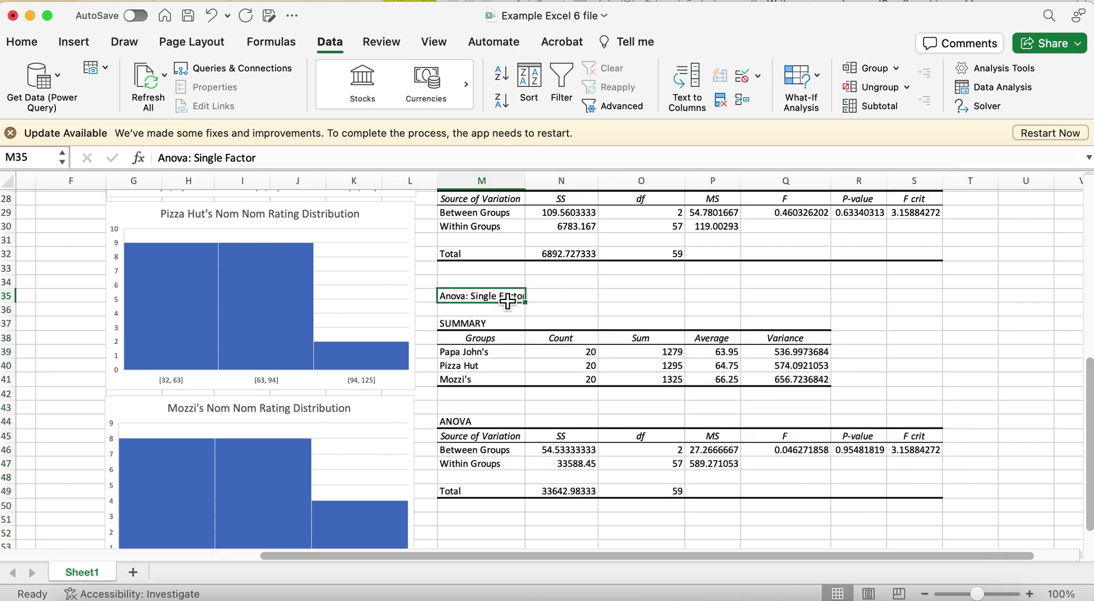
{"action": "type", "text": "One-"}
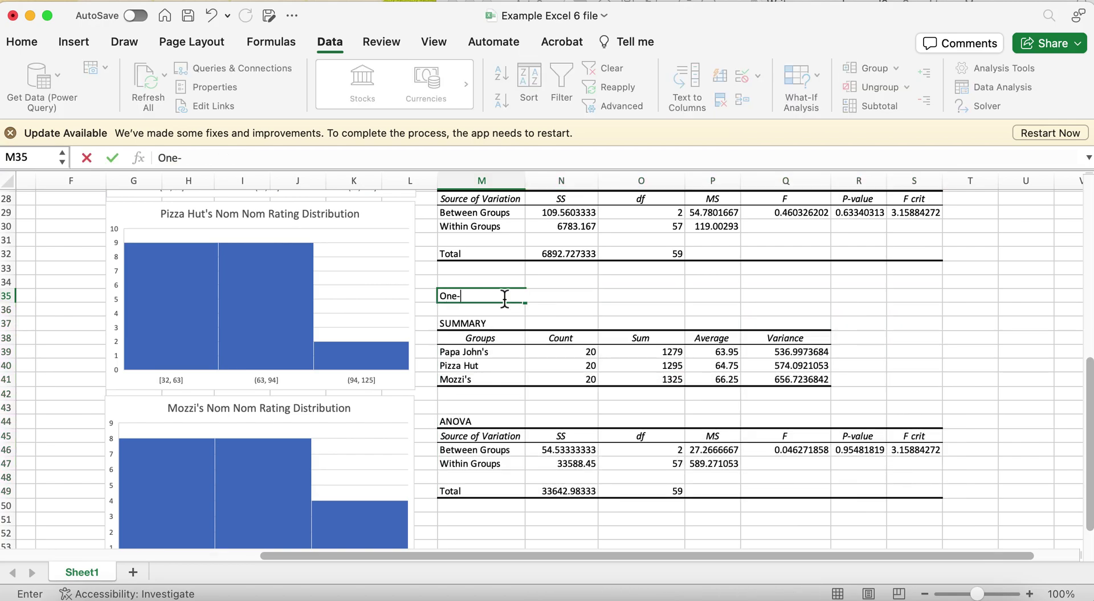
{"action": "type", "text": "Way ANOVA"}
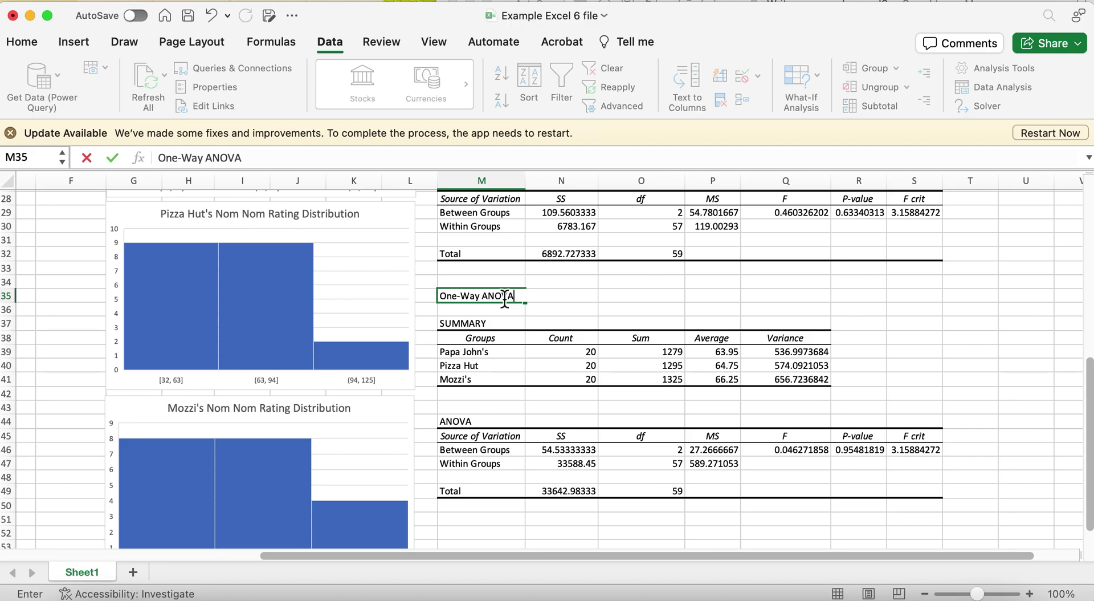
{"action": "left_click", "coordinate": [680, 304]}
Step: Examine the F, P-value and F crit values in the Between Groups row of the One-Way ANOVA table
{"action": "scroll", "coordinate": [680, 304], "scroll_direction": "down", "scroll_amount": 3}
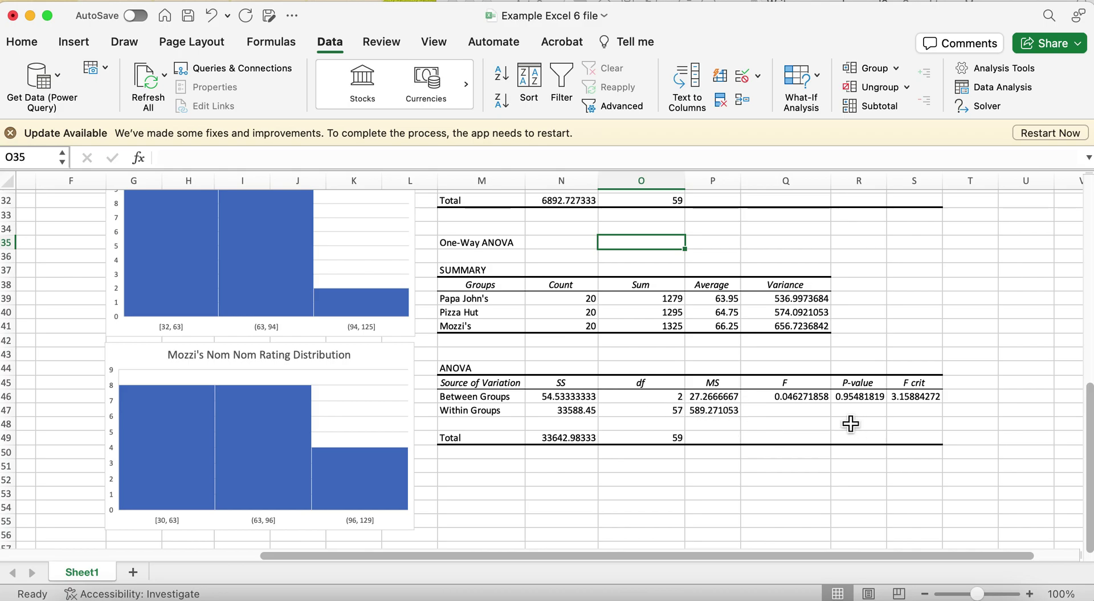
{"action": "left_click", "coordinate": [813, 403]}
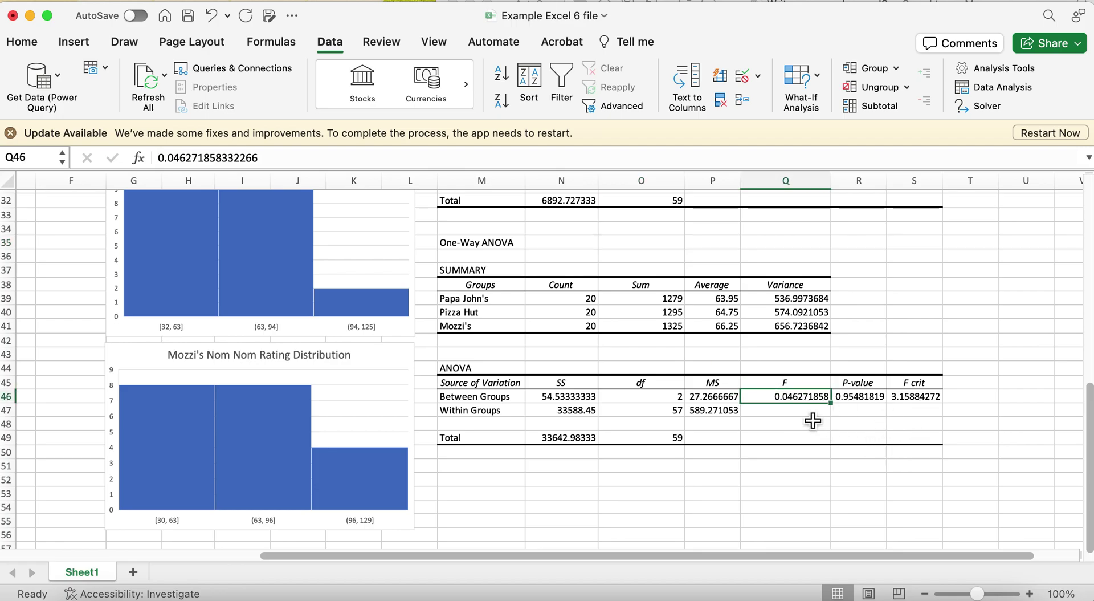
{"action": "scroll", "coordinate": [974, 377], "scroll_direction": "up", "scroll_amount": 2}
{"action": "scroll", "coordinate": [975, 377], "scroll_direction": "right", "scroll_amount": 2}
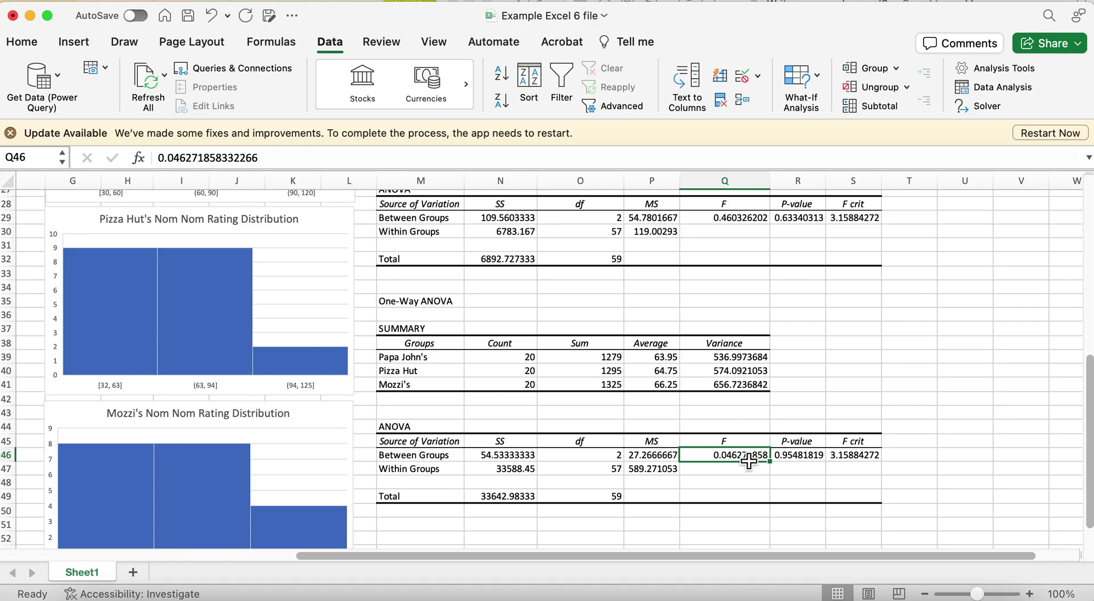
{"action": "left_click", "coordinate": [803, 462]}
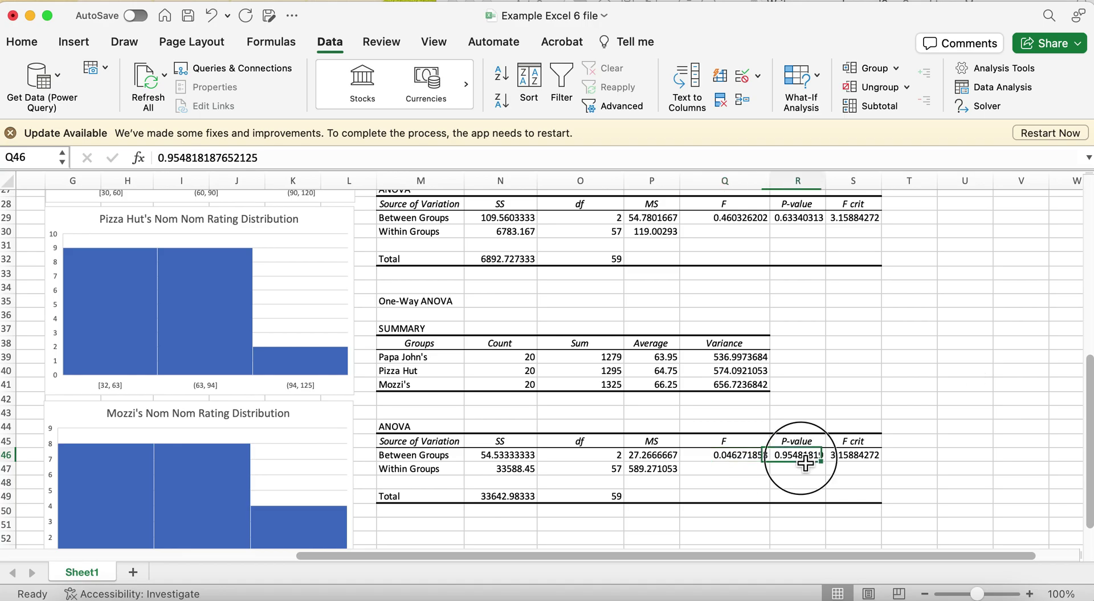
{"action": "left_click", "coordinate": [867, 462]}
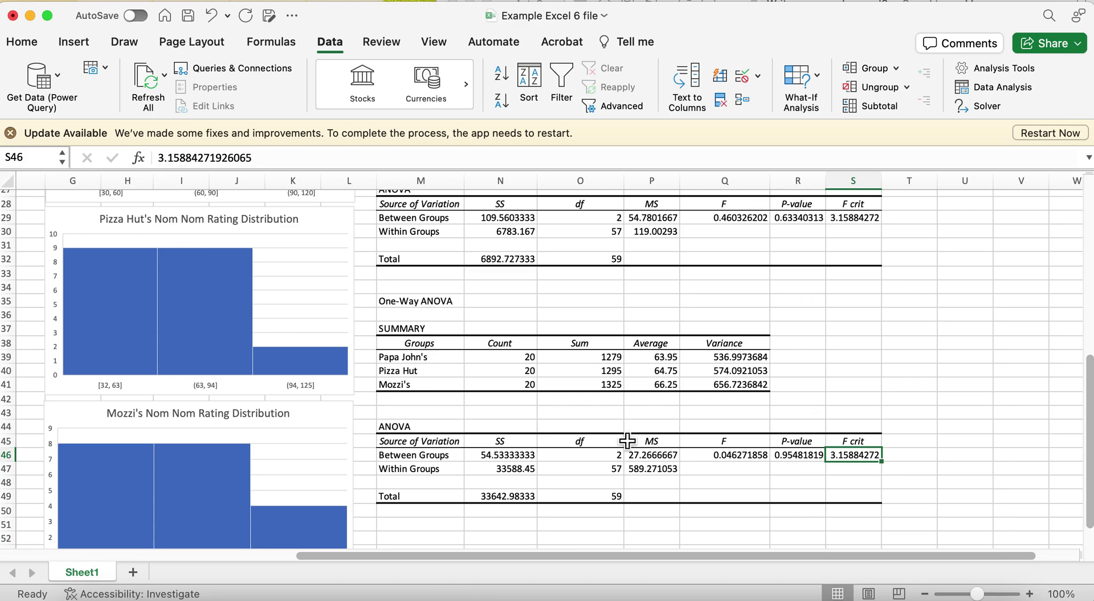
Step: Look back over the pizza ratings, residuals and charts, and return to the P-value in the One-Way ANOVA table
{"action": "scroll", "coordinate": [390, 356], "scroll_direction": "left", "scroll_amount": 10}
{"action": "scroll", "coordinate": [390, 356], "scroll_direction": "up", "scroll_amount": 8}
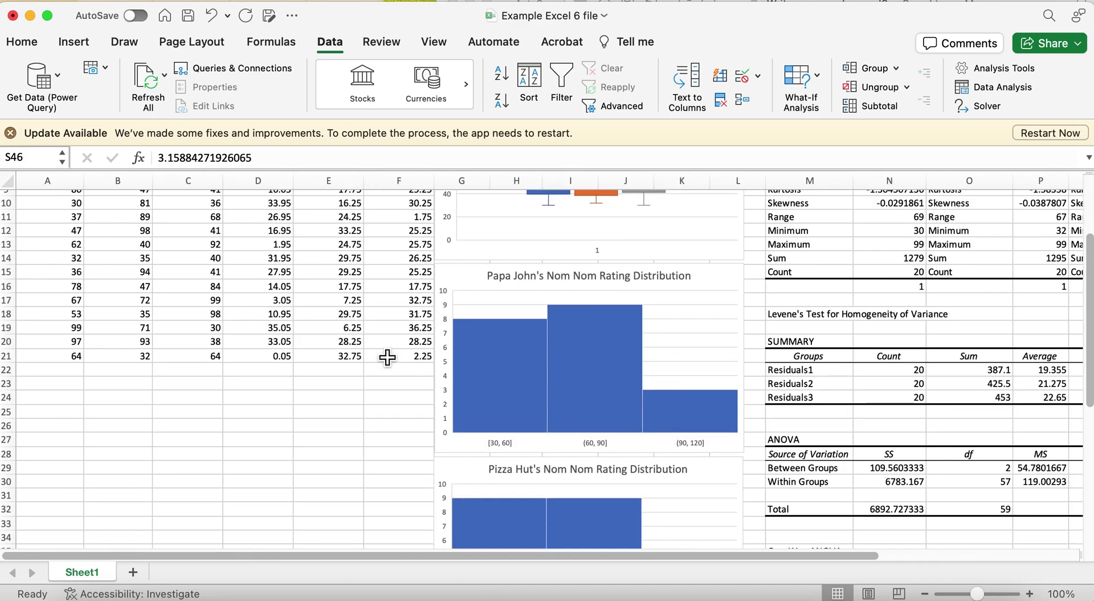
{"action": "scroll", "coordinate": [387, 356], "scroll_direction": "up", "scroll_amount": 5}
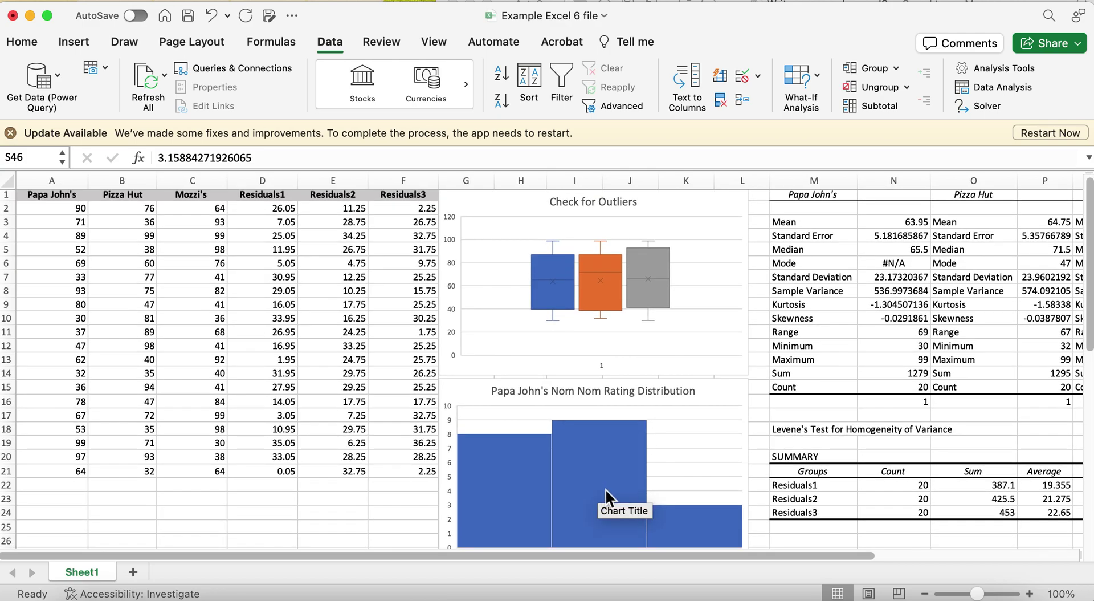
{"action": "scroll", "coordinate": [648, 502], "scroll_direction": "down", "scroll_amount": 15}
{"action": "scroll", "coordinate": [648, 502], "scroll_direction": "right", "scroll_amount": 3}
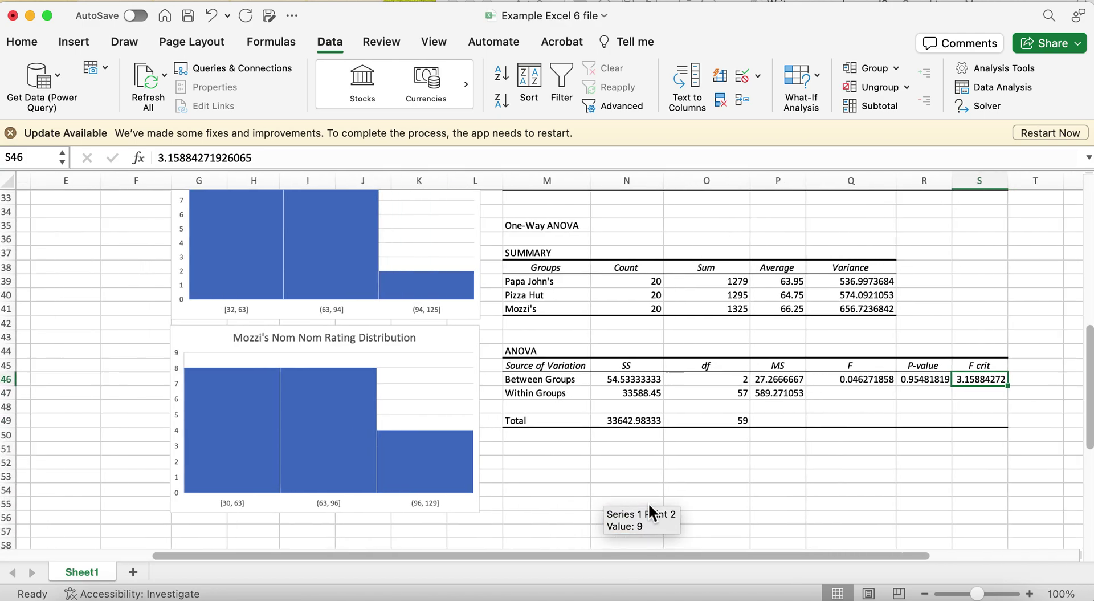
{"action": "scroll", "coordinate": [648, 502], "scroll_direction": "up", "scroll_amount": 3}
{"action": "scroll", "coordinate": [648, 502], "scroll_direction": "right", "scroll_amount": 1}
{"action": "scroll", "coordinate": [648, 502], "scroll_direction": "down", "scroll_amount": 3}
{"action": "scroll", "coordinate": [649, 501], "scroll_direction": "right", "scroll_amount": 1}
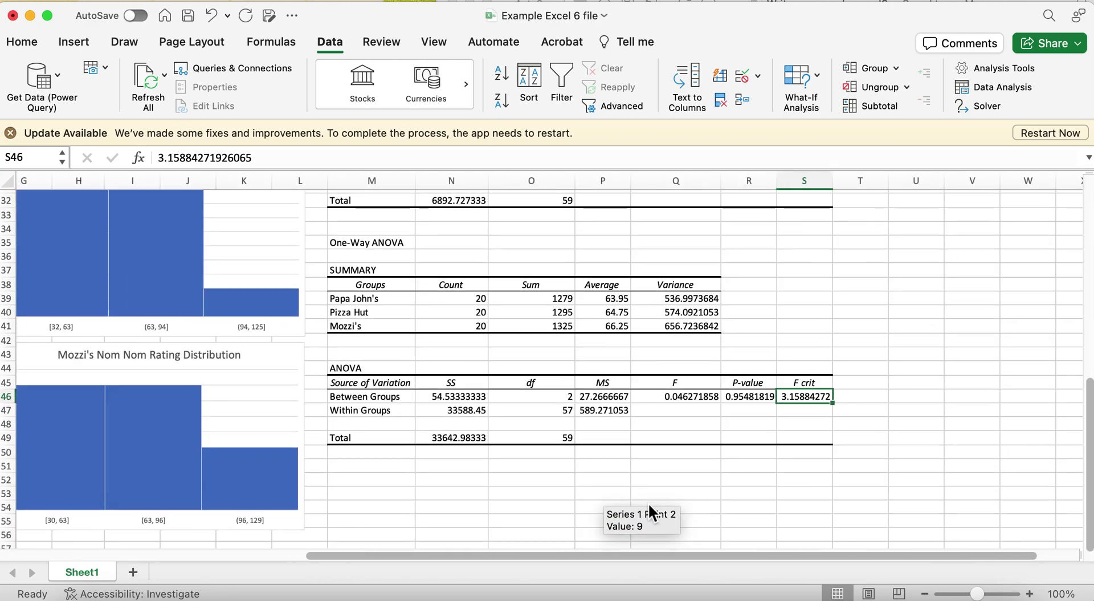
{"action": "left_click", "coordinate": [761, 398]}
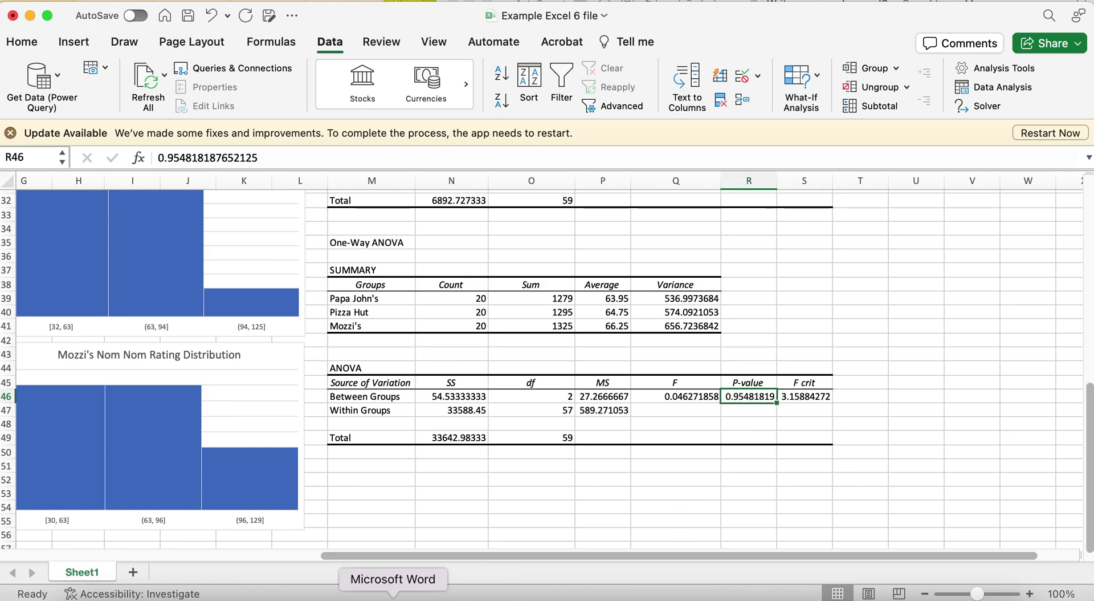
Step: Switch to the Word write-up and correct the F value of the one-way ANOVA result to 0.05
{"action": "left_click", "coordinate": [394, 598]}
{"action": "scroll", "coordinate": [918, 405], "scroll_direction": "up", "scroll_amount": 2}
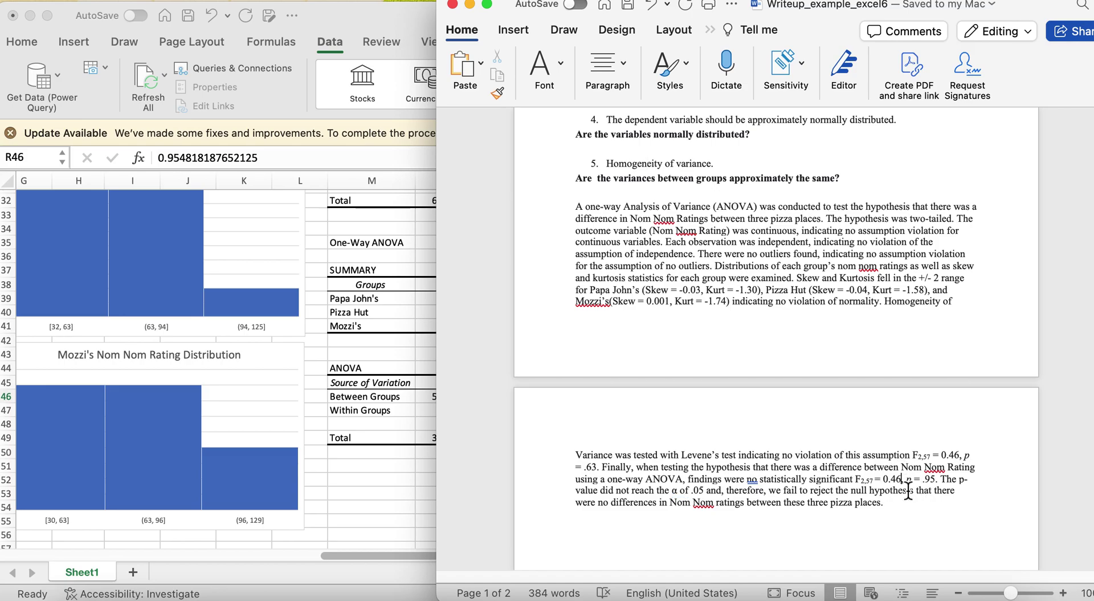
{"action": "key", "text": "BackSpace"}
{"action": "key", "text": "BackSpace"}
{"action": "type", "text": "05"}
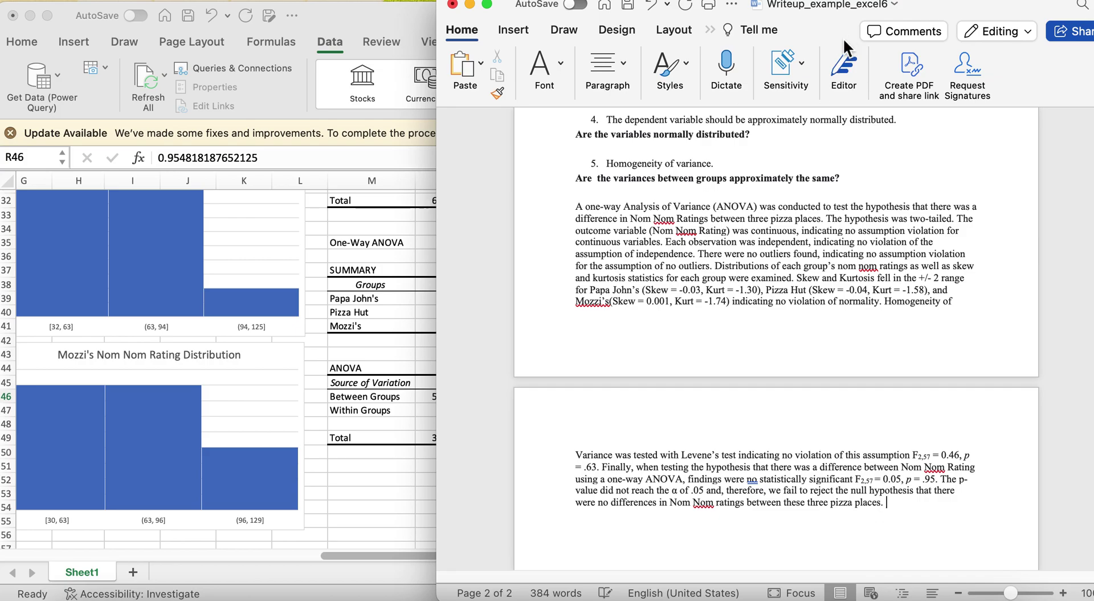
Step: Compare the descriptive statistics for the three pizza places in the Excel sheet with the write-up's assumption and normality statements
{"action": "scroll", "coordinate": [256, 324], "scroll_direction": "right", "scroll_amount": 10}
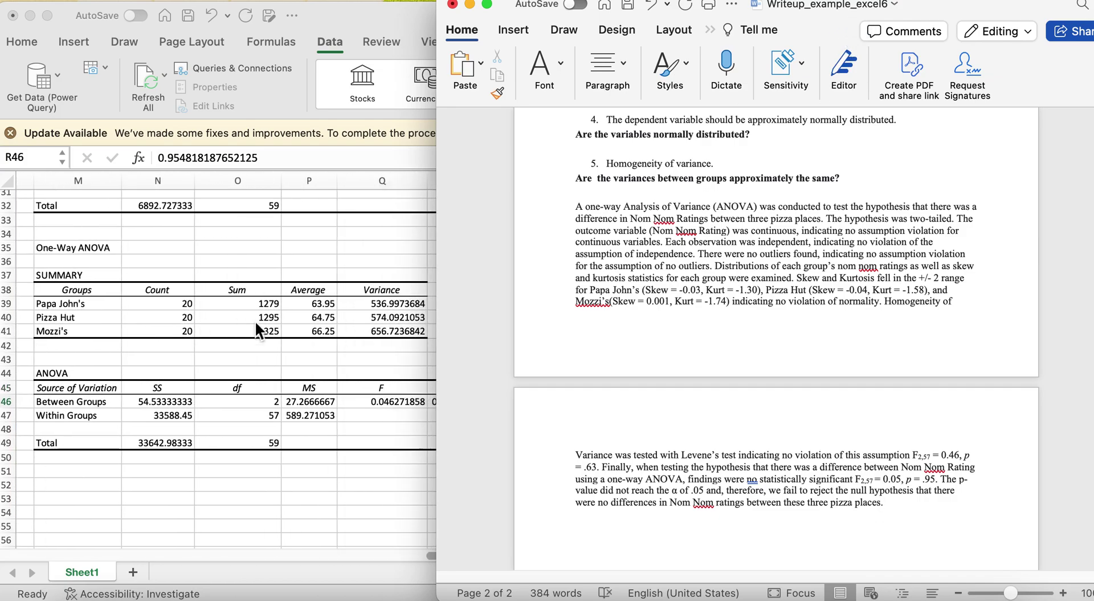
{"action": "scroll", "coordinate": [256, 324], "scroll_direction": "up", "scroll_amount": 3}
{"action": "scroll", "coordinate": [255, 321], "scroll_direction": "up", "scroll_amount": 10}
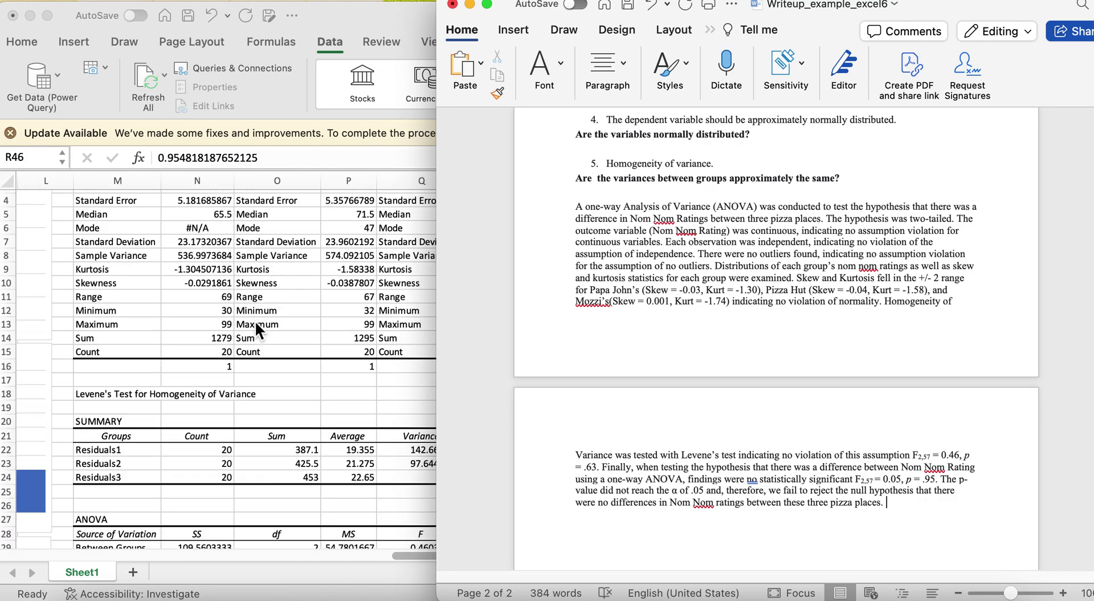
{"action": "scroll", "coordinate": [255, 320], "scroll_direction": "right", "scroll_amount": 2}
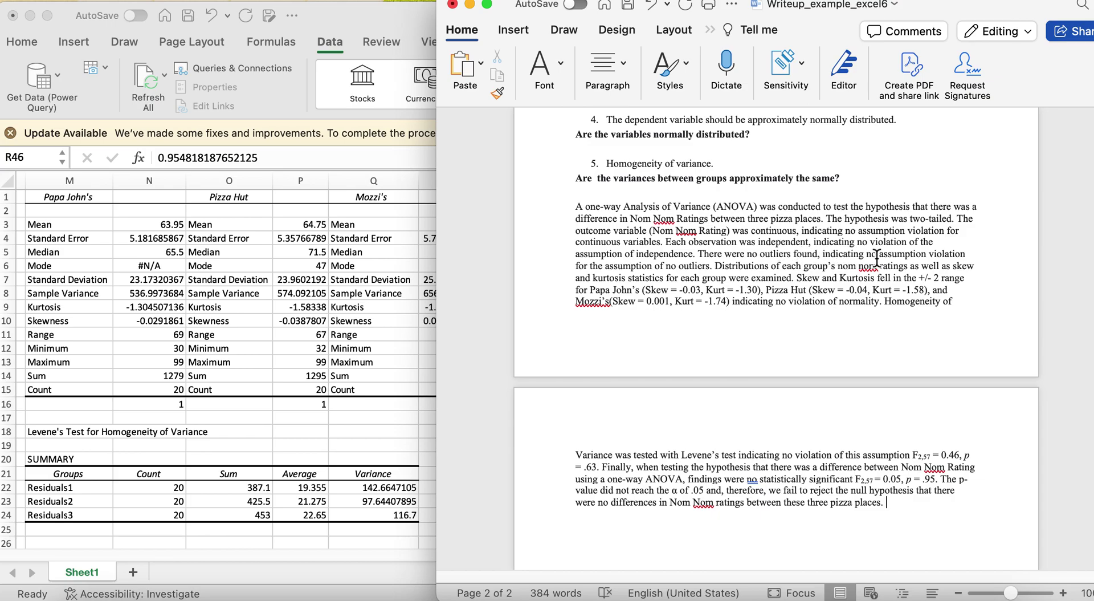
{"action": "scroll", "coordinate": [238, 361], "scroll_direction": "left", "scroll_amount": 2}
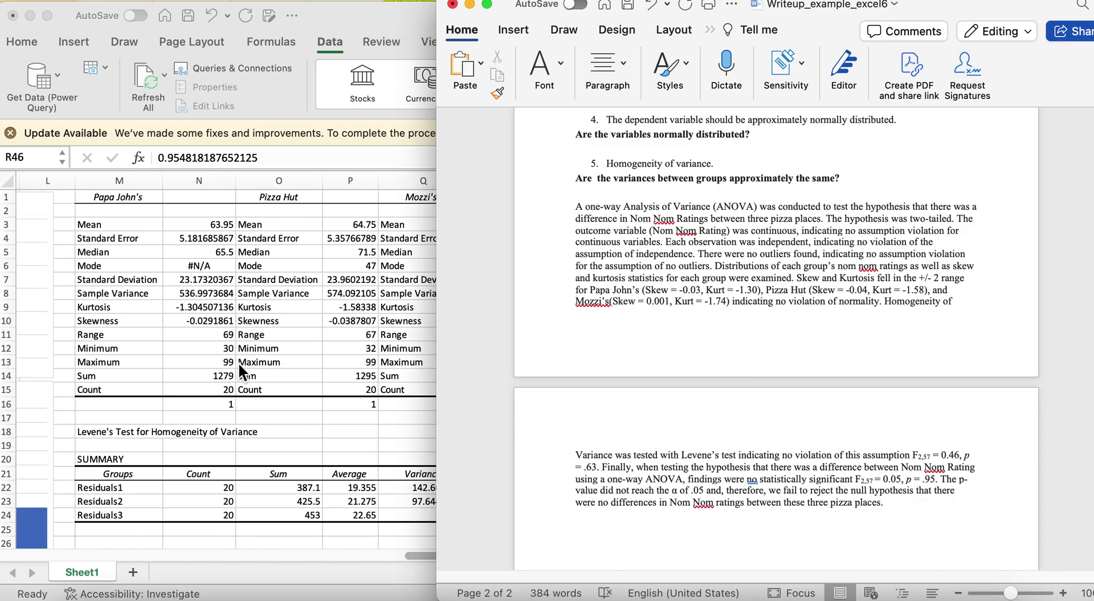
{"action": "scroll", "coordinate": [238, 362], "scroll_direction": "left", "scroll_amount": 5}
{"action": "scroll", "coordinate": [239, 361], "scroll_direction": "right", "scroll_amount": 5}
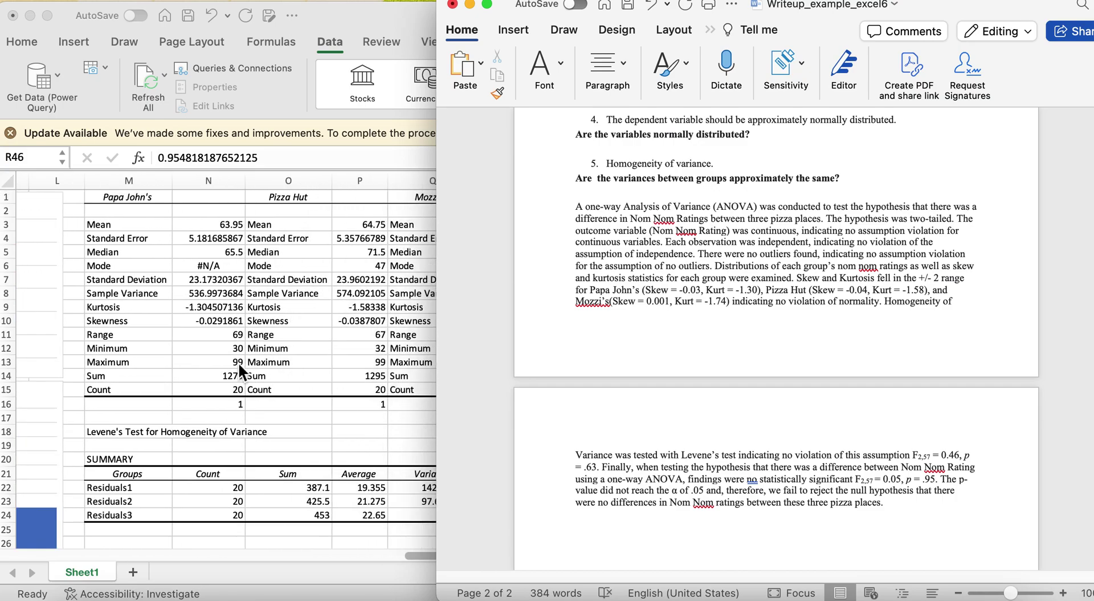
{"action": "scroll", "coordinate": [238, 361], "scroll_direction": "right", "scroll_amount": 2}
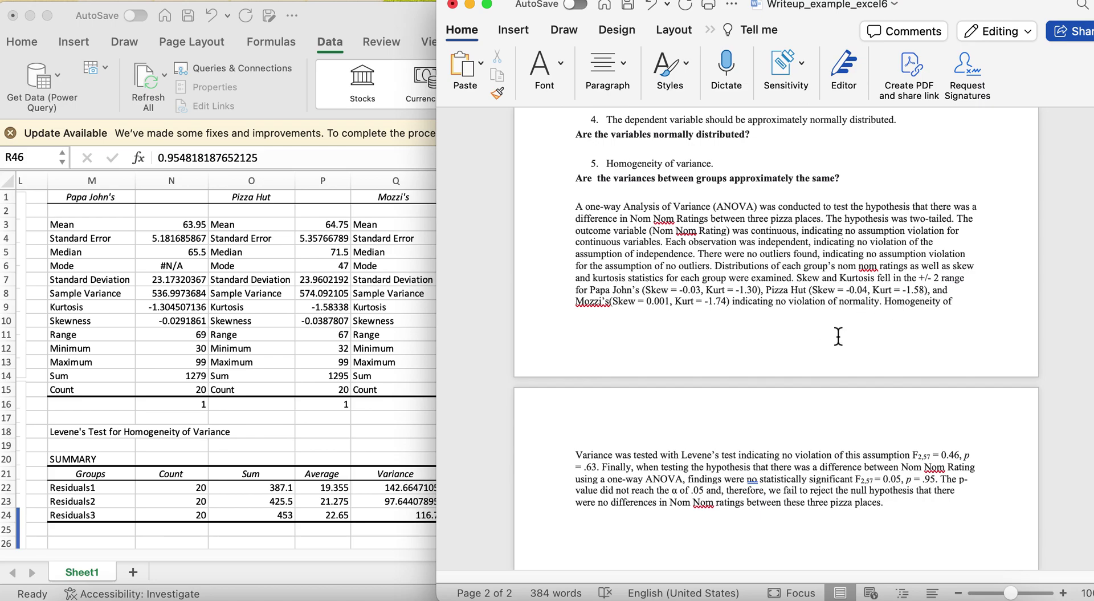
Step: Check the write-up's Levene's test and one-way ANOVA results against the corresponding F, df and P-value cells in the Excel sheet
{"action": "scroll", "coordinate": [838, 336], "scroll_direction": "down", "scroll_amount": 1}
{"action": "scroll", "coordinate": [838, 336], "scroll_direction": "down", "scroll_amount": 6}
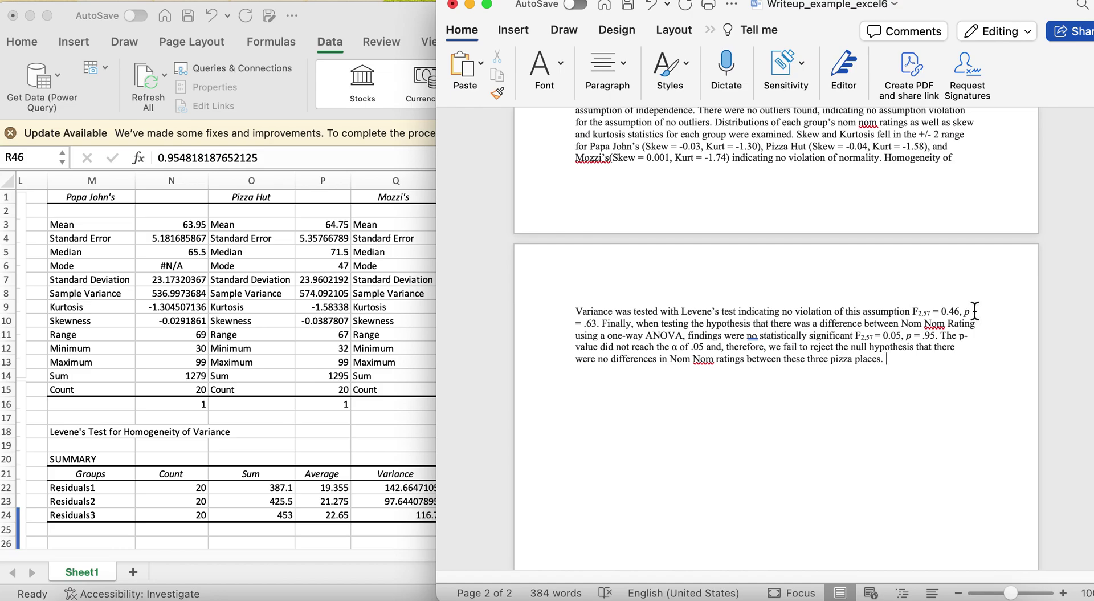
{"action": "scroll", "coordinate": [317, 379], "scroll_direction": "down", "scroll_amount": 2}
{"action": "scroll", "coordinate": [317, 378], "scroll_direction": "right", "scroll_amount": 1}
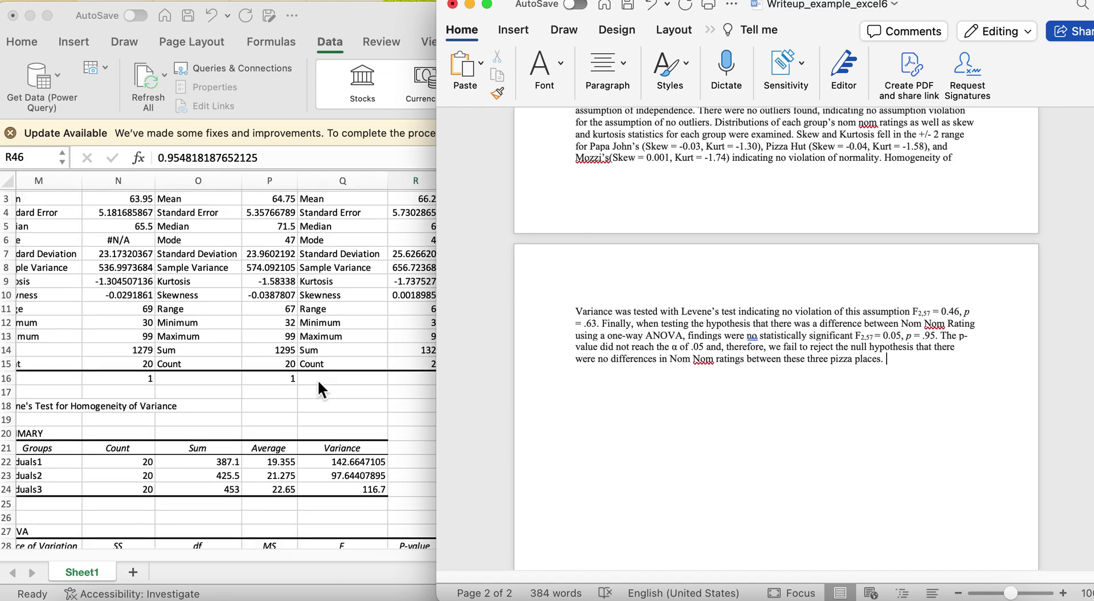
{"action": "scroll", "coordinate": [317, 378], "scroll_direction": "down", "scroll_amount": 10}
{"action": "scroll", "coordinate": [317, 379], "scroll_direction": "left", "scroll_amount": 1}
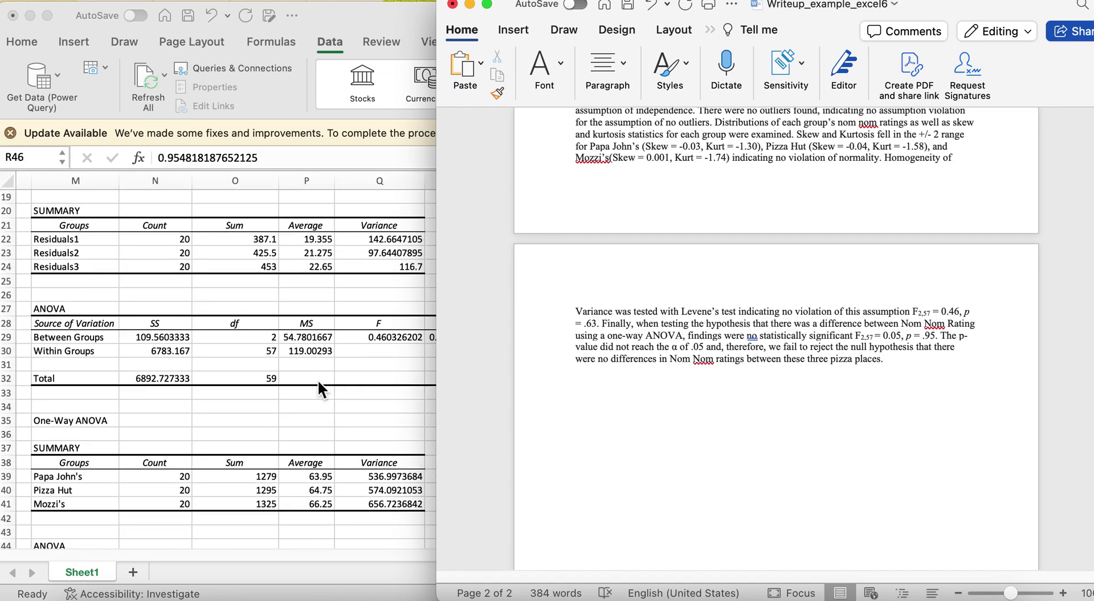
{"action": "scroll", "coordinate": [317, 379], "scroll_direction": "left", "scroll_amount": 1}
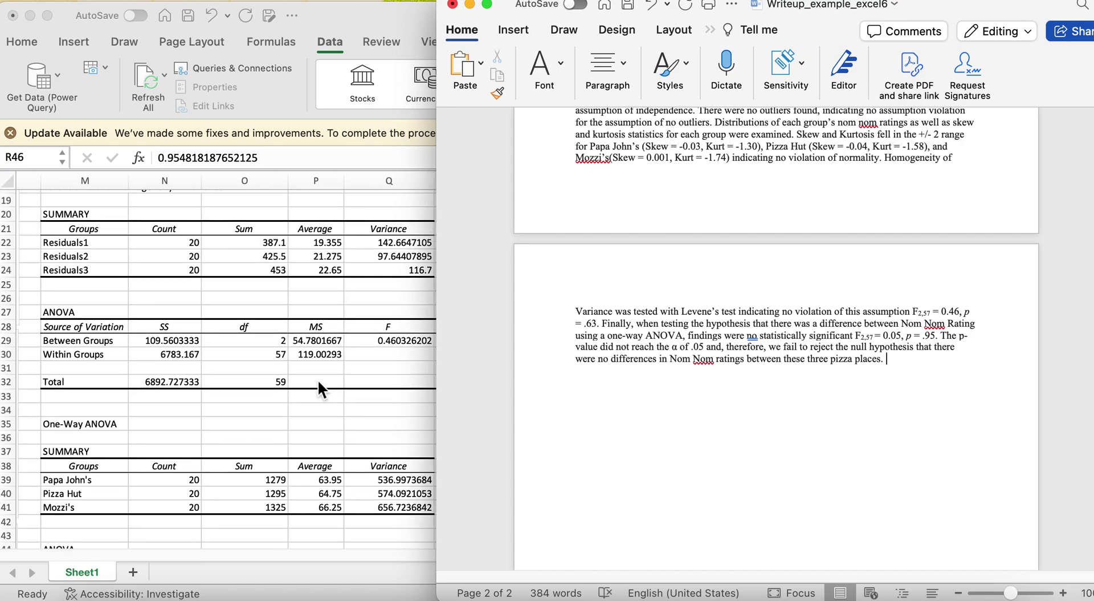
{"action": "scroll", "coordinate": [318, 382], "scroll_direction": "down", "scroll_amount": 4}
{"action": "scroll", "coordinate": [318, 382], "scroll_direction": "right", "scroll_amount": 1}
{"action": "scroll", "coordinate": [319, 382], "scroll_direction": "up", "scroll_amount": 4}
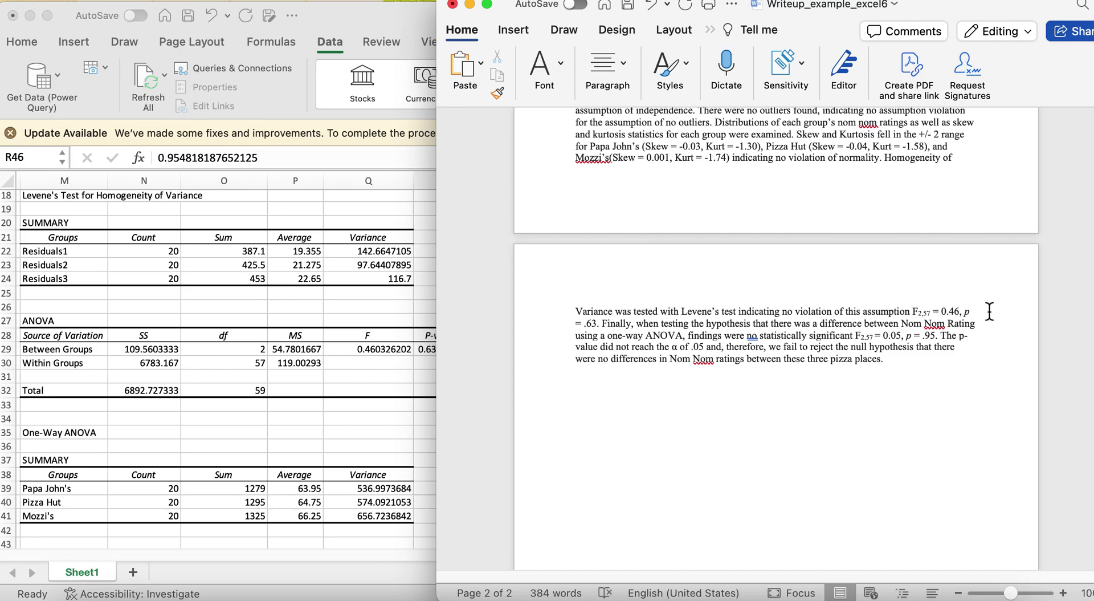
{"action": "scroll", "coordinate": [143, 342], "scroll_direction": "left", "scroll_amount": 1}
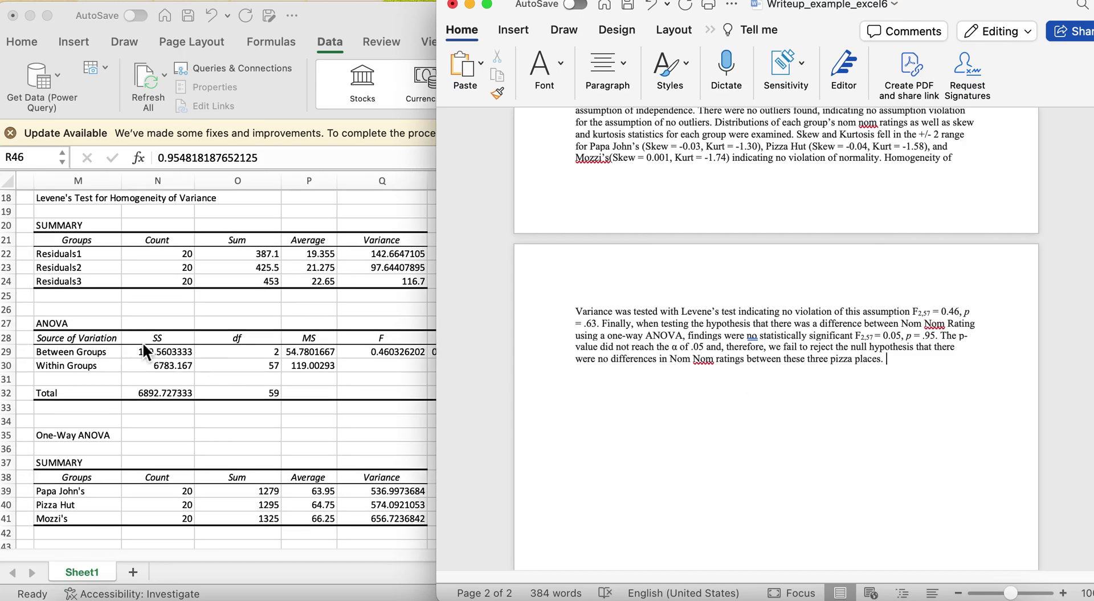
{"action": "scroll", "coordinate": [142, 342], "scroll_direction": "up", "scroll_amount": 1}
{"action": "scroll", "coordinate": [143, 342], "scroll_direction": "left", "scroll_amount": 1}
{"action": "scroll", "coordinate": [209, 272], "scroll_direction": "right", "scroll_amount": 2}
{"action": "scroll", "coordinate": [208, 271], "scroll_direction": "up", "scroll_amount": 1}
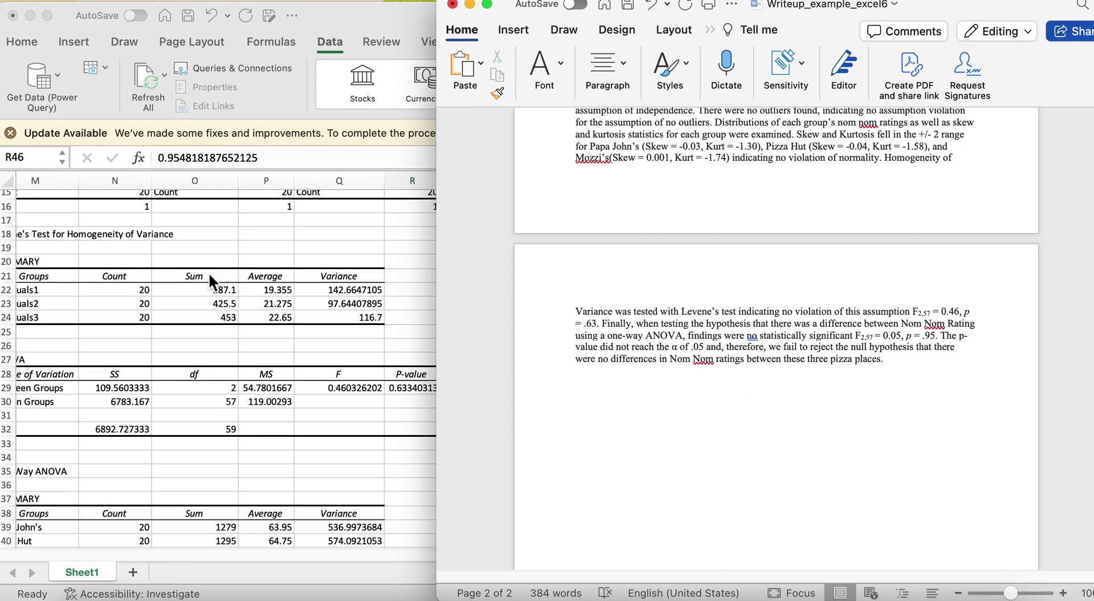
{"action": "scroll", "coordinate": [209, 273], "scroll_direction": "right", "scroll_amount": 2}
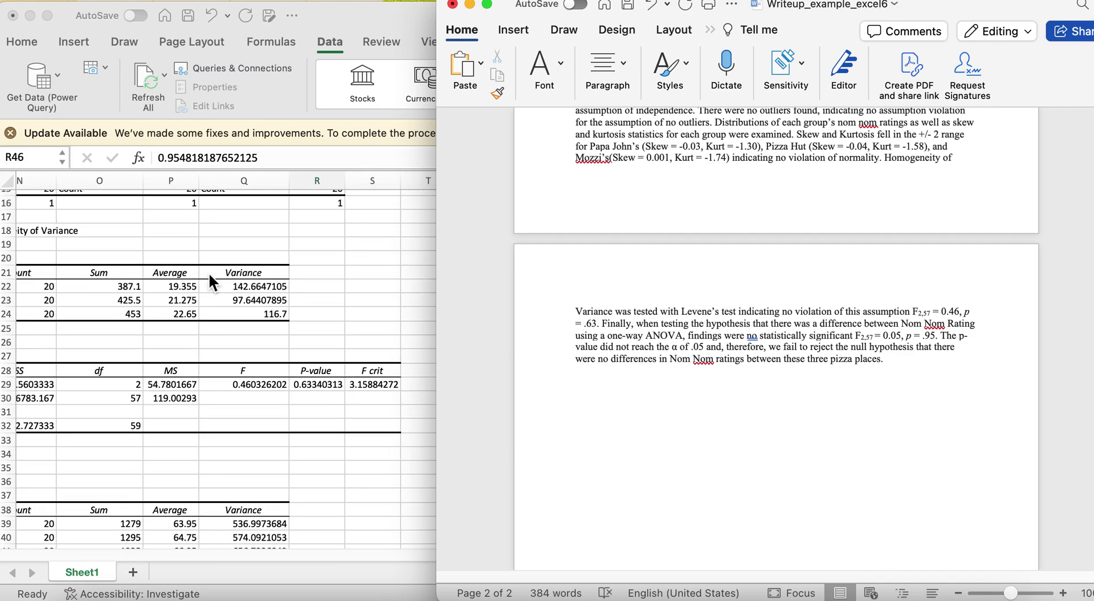
Step: Check the Levene's test P-value in the Excel sheet against the write-up, and compare the One-Way ANOVA tables with its final sentences
{"action": "left_click", "coordinate": [316, 382]}
{"action": "left_click", "coordinate": [317, 383]}
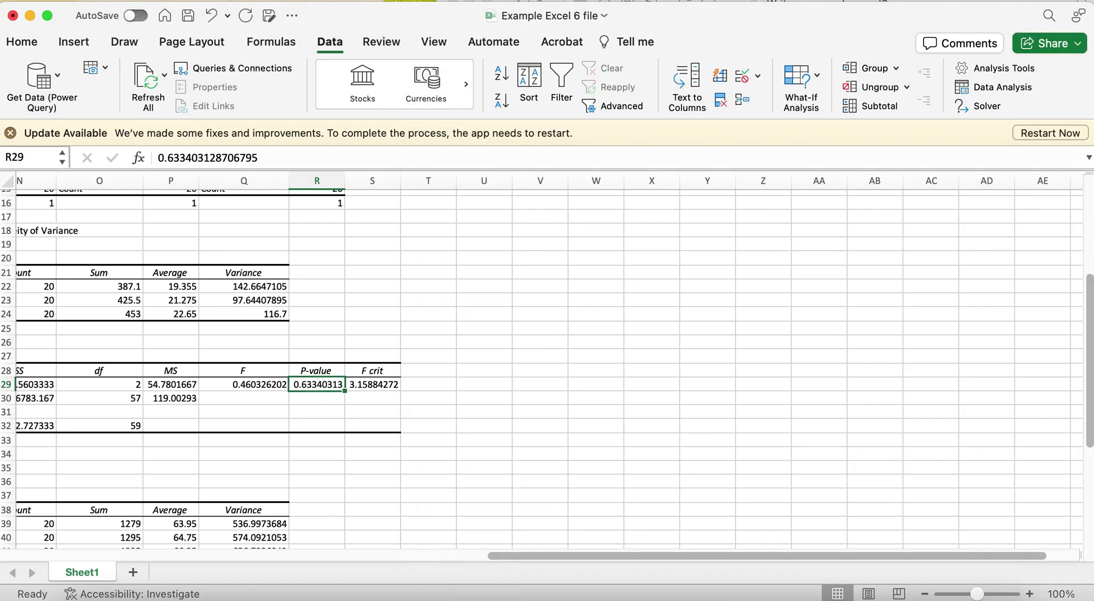
{"action": "left_click", "coordinate": [393, 597]}
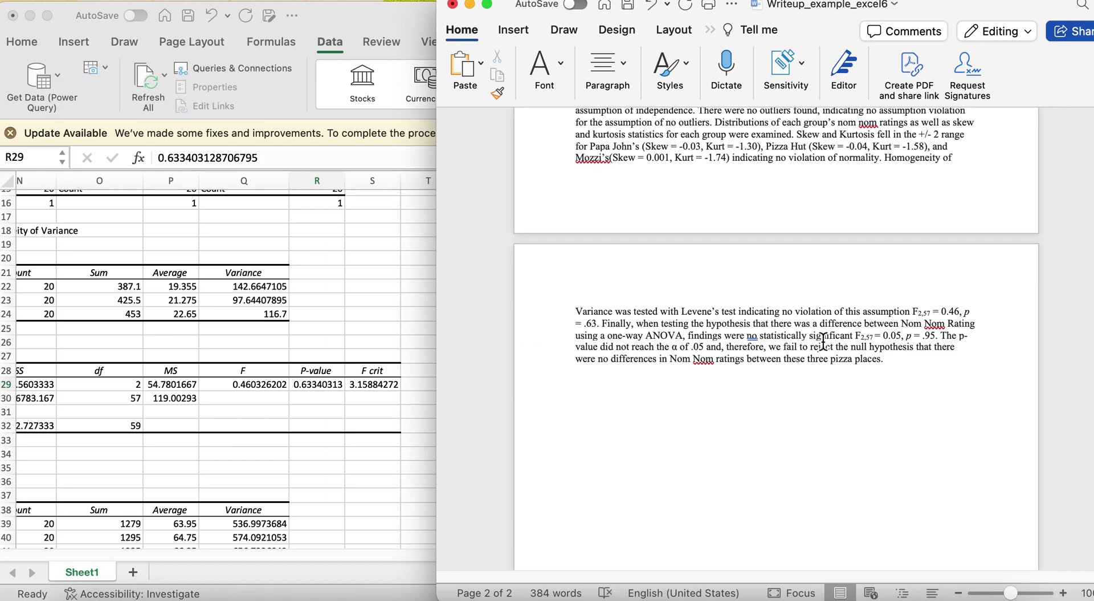
{"action": "scroll", "coordinate": [221, 468], "scroll_direction": "down", "scroll_amount": 3}
{"action": "scroll", "coordinate": [221, 469], "scroll_direction": "left", "scroll_amount": 3}
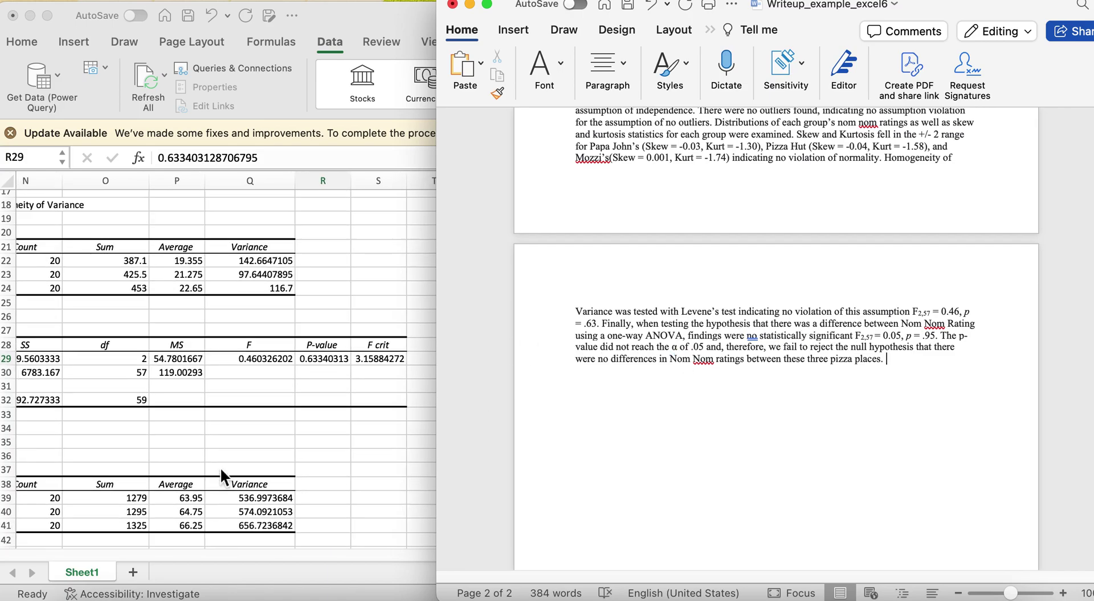
{"action": "scroll", "coordinate": [220, 467], "scroll_direction": "left", "scroll_amount": 2}
{"action": "scroll", "coordinate": [220, 467], "scroll_direction": "down", "scroll_amount": 5}
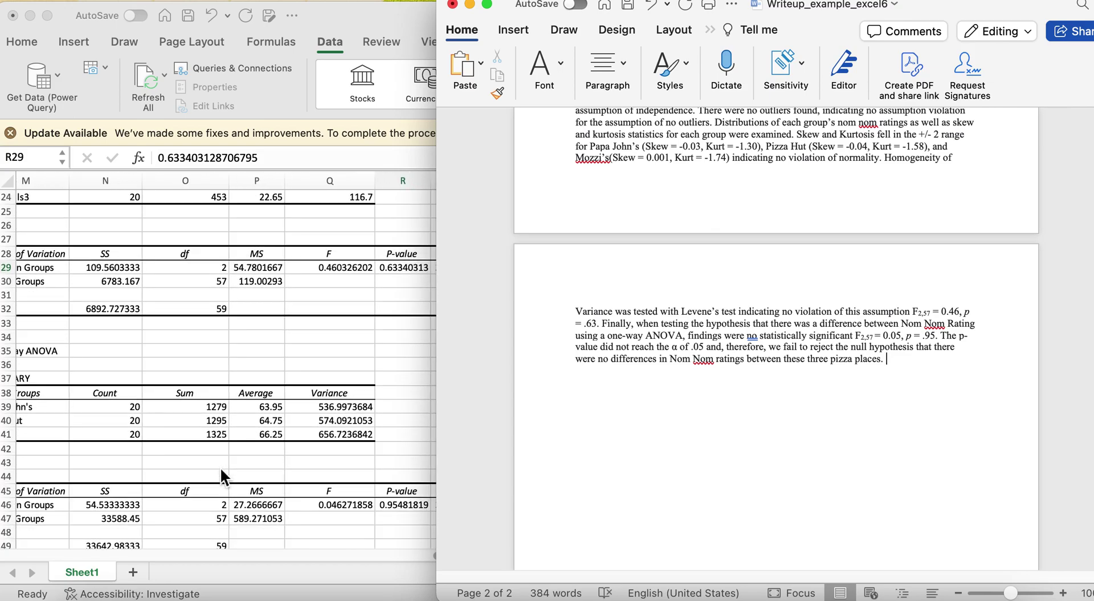
{"action": "scroll", "coordinate": [220, 467], "scroll_direction": "right", "scroll_amount": 3}
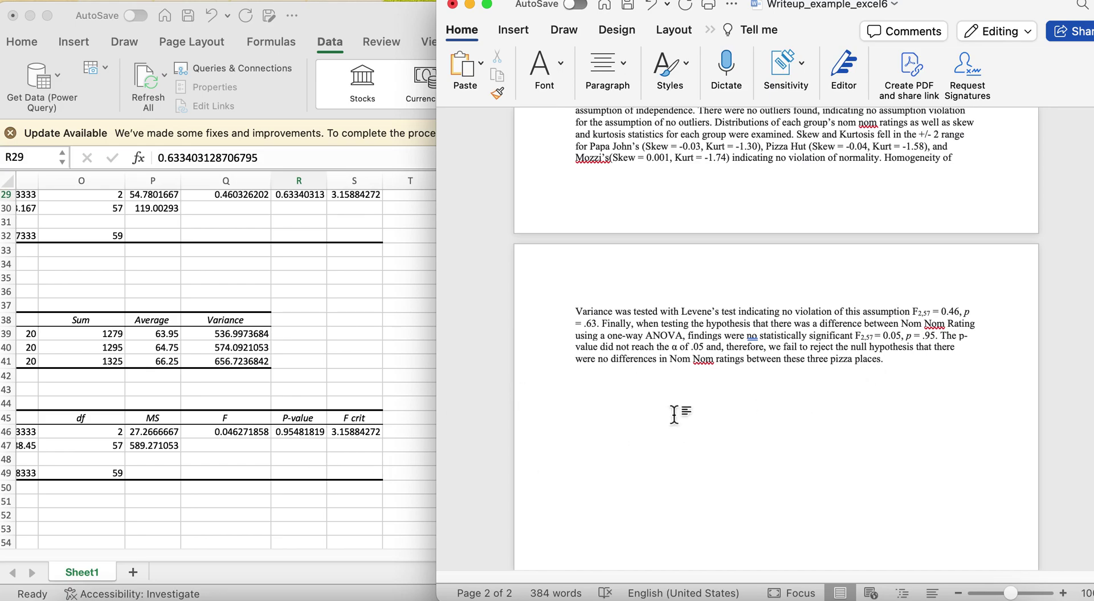
Step: Look back at the write-up's scenario and hypotheses, and review the descriptive statistics, Levene's test and One-Way ANOVA outputs in the Excel sheet
{"action": "scroll", "coordinate": [676, 410], "scroll_direction": "up", "scroll_amount": 5}
{"action": "scroll", "coordinate": [674, 412], "scroll_direction": "up", "scroll_amount": 10}
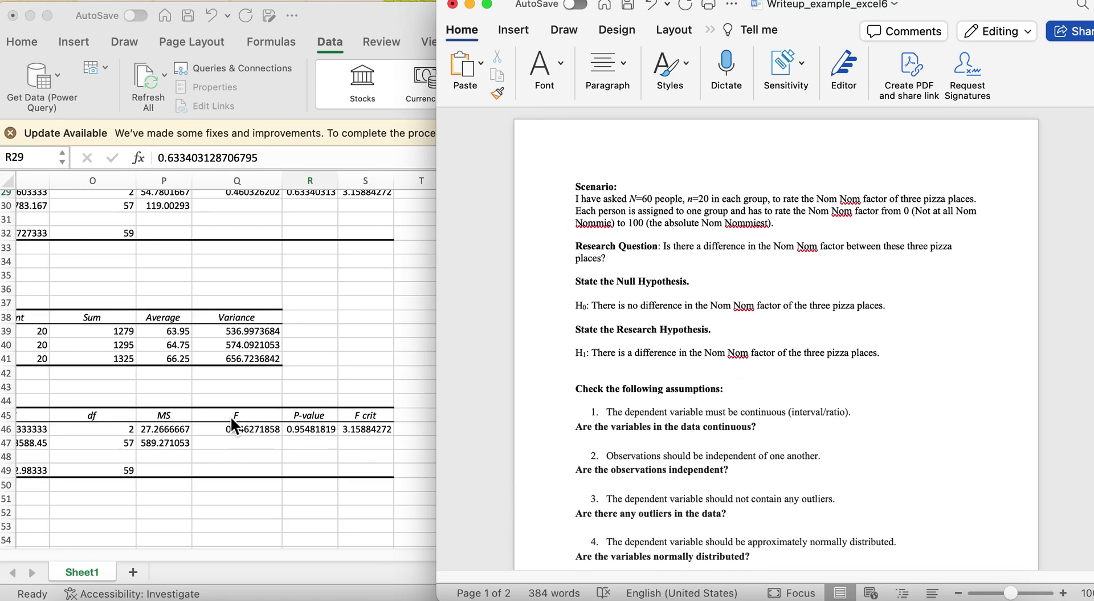
{"action": "scroll", "coordinate": [230, 415], "scroll_direction": "left", "scroll_amount": 10}
{"action": "left_click", "coordinate": [229, 417]}
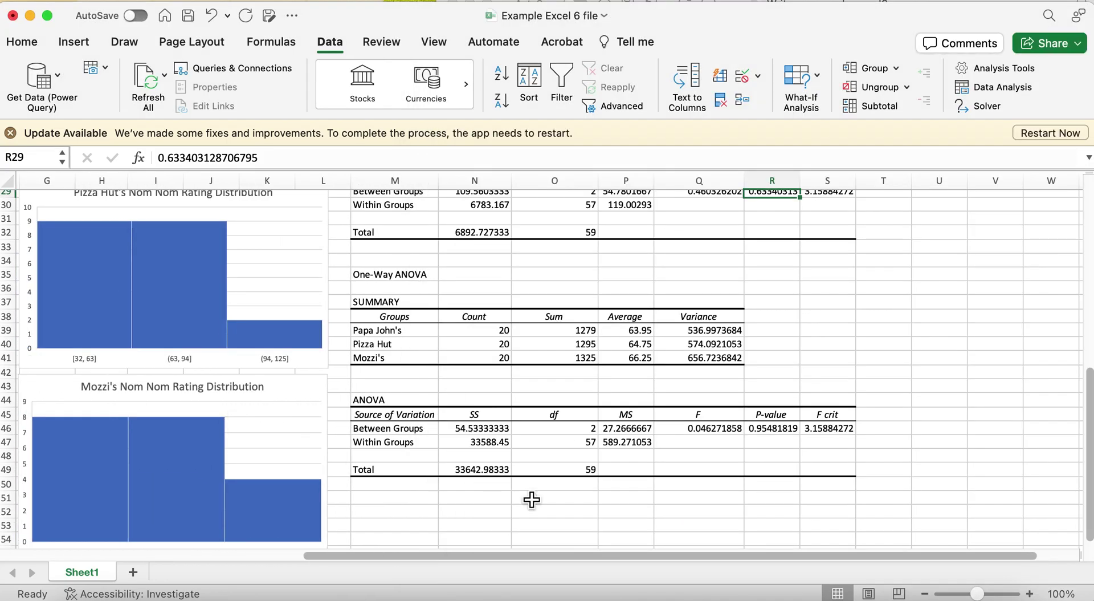
{"action": "scroll", "coordinate": [532, 500], "scroll_direction": "down", "scroll_amount": 5}
{"action": "scroll", "coordinate": [531, 500], "scroll_direction": "up", "scroll_amount": 15}
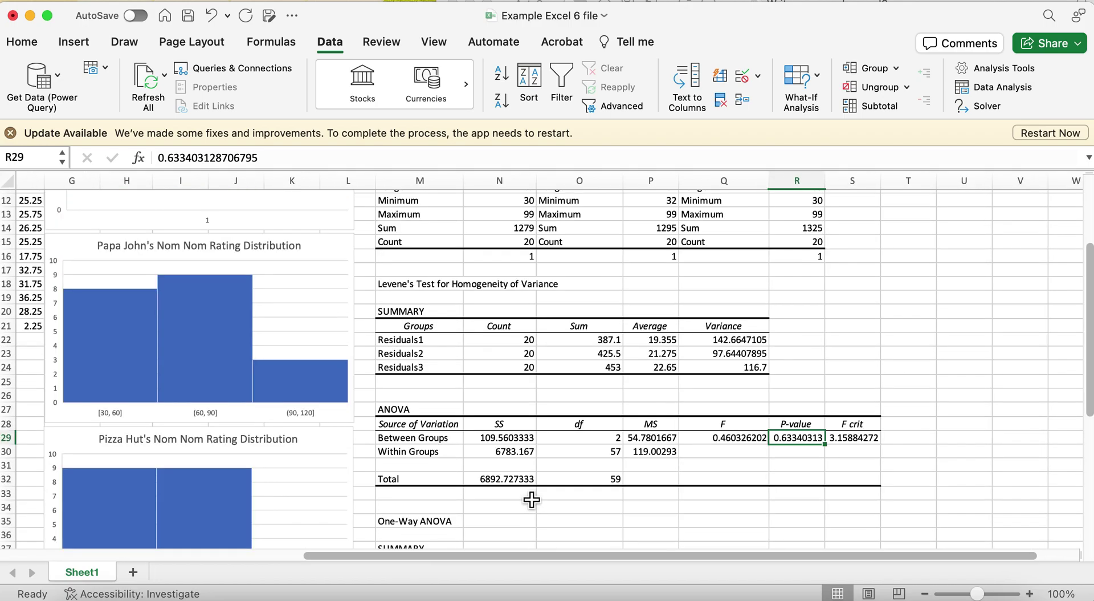
{"action": "scroll", "coordinate": [531, 499], "scroll_direction": "down", "scroll_amount": 1}
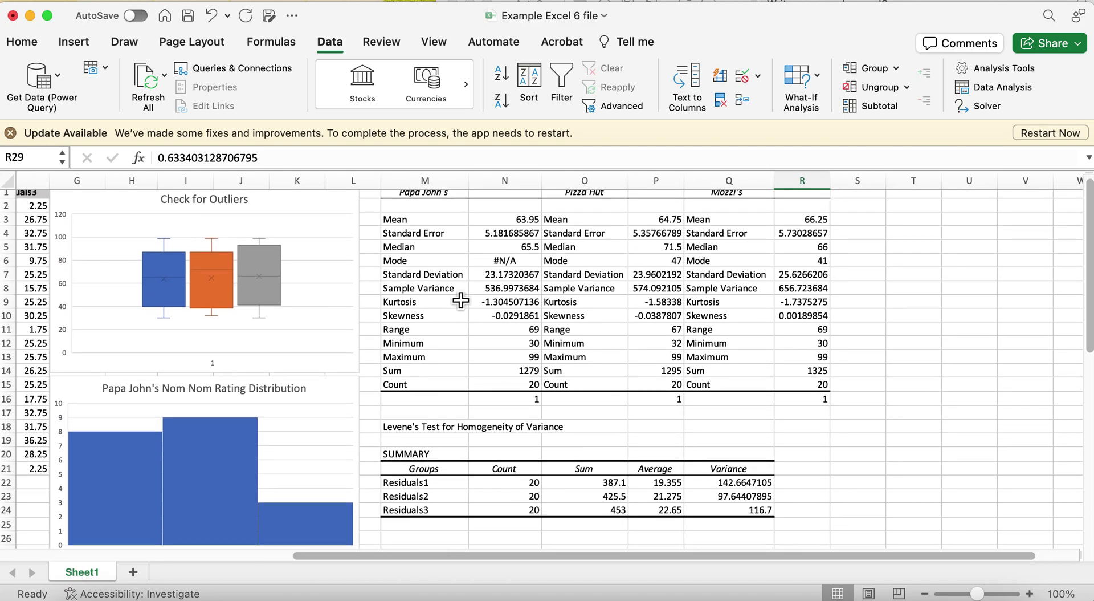
{"action": "scroll", "coordinate": [734, 428], "scroll_direction": "down", "scroll_amount": 1}
{"action": "scroll", "coordinate": [733, 428], "scroll_direction": "down", "scroll_amount": 5}
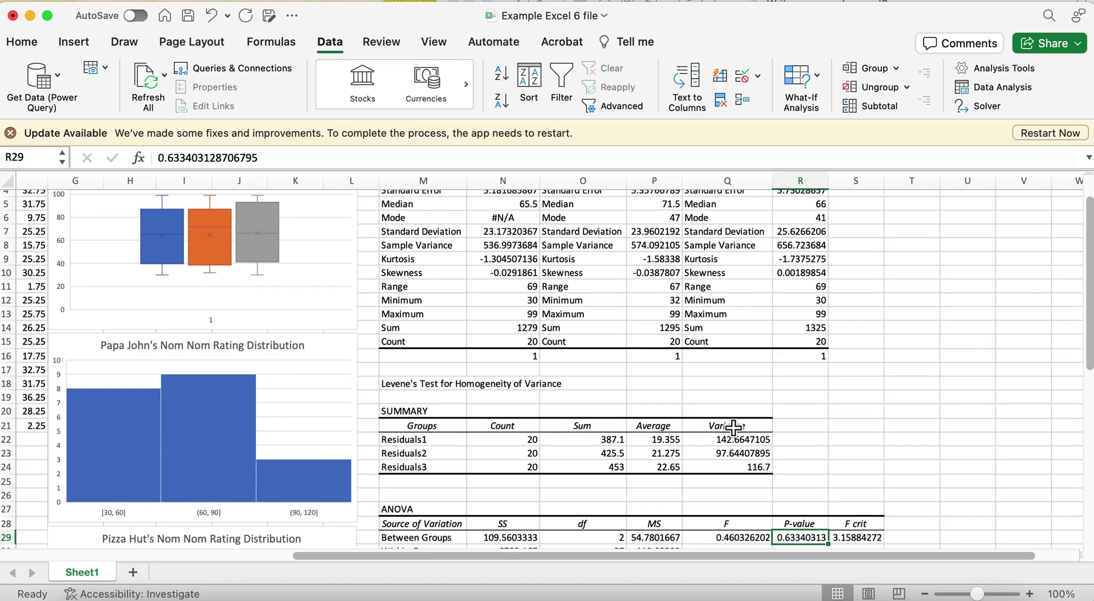
{"action": "scroll", "coordinate": [734, 427], "scroll_direction": "down", "scroll_amount": 4}
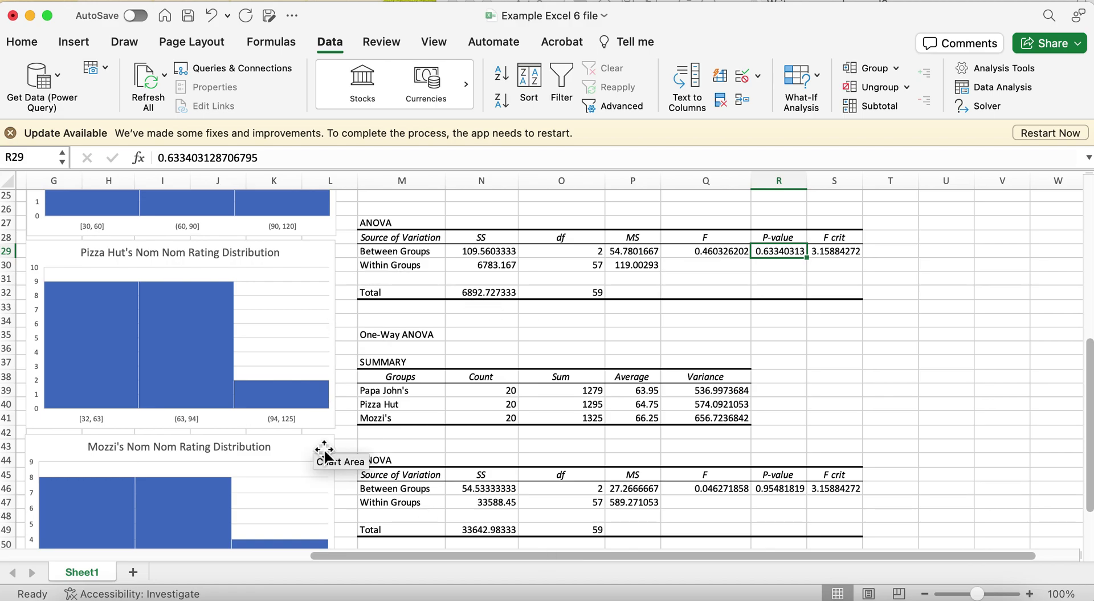
Step: Read the write-up's results paragraph alongside the One-Way ANOVA summary and ANOVA tables in the Excel sheet
{"action": "left_click", "coordinate": [394, 599]}
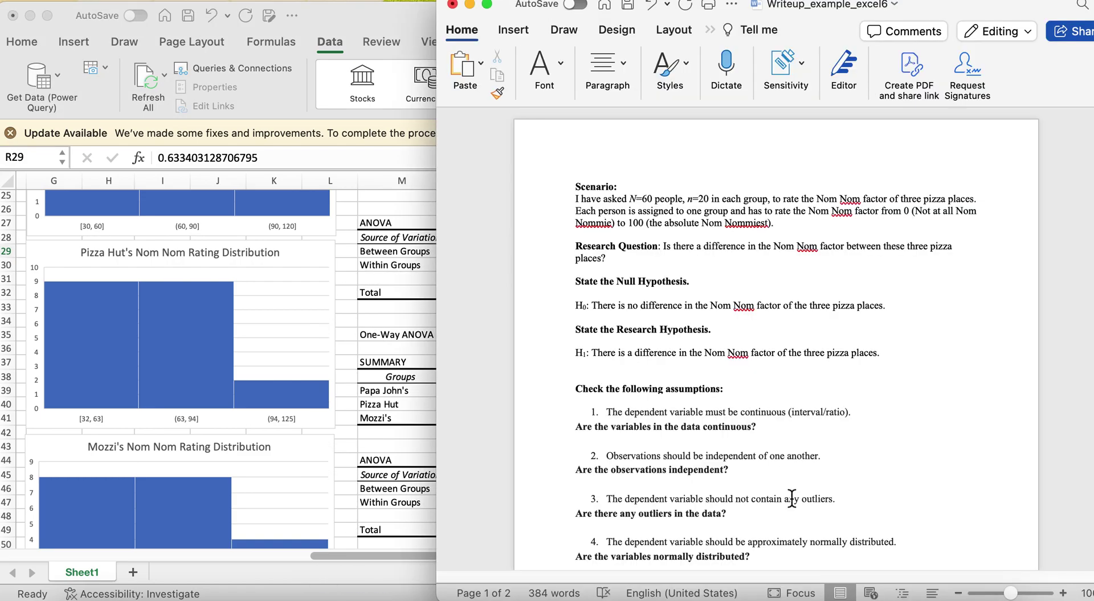
{"action": "scroll", "coordinate": [852, 481], "scroll_direction": "down", "scroll_amount": 10}
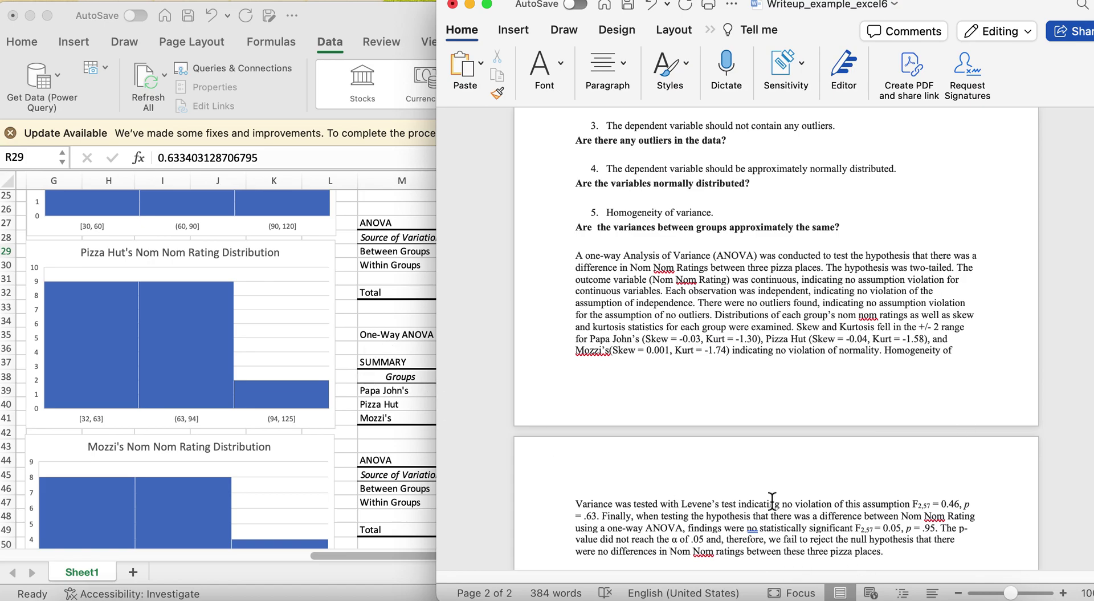
{"action": "left_click", "coordinate": [398, 343]}
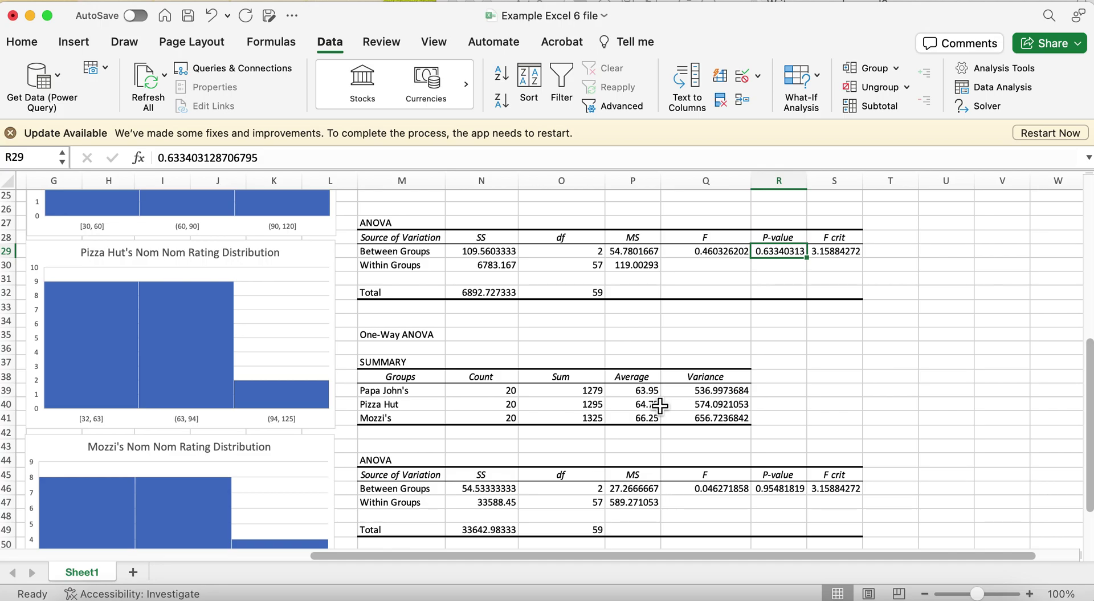
{"action": "scroll", "coordinate": [660, 406], "scroll_direction": "down", "scroll_amount": 3}
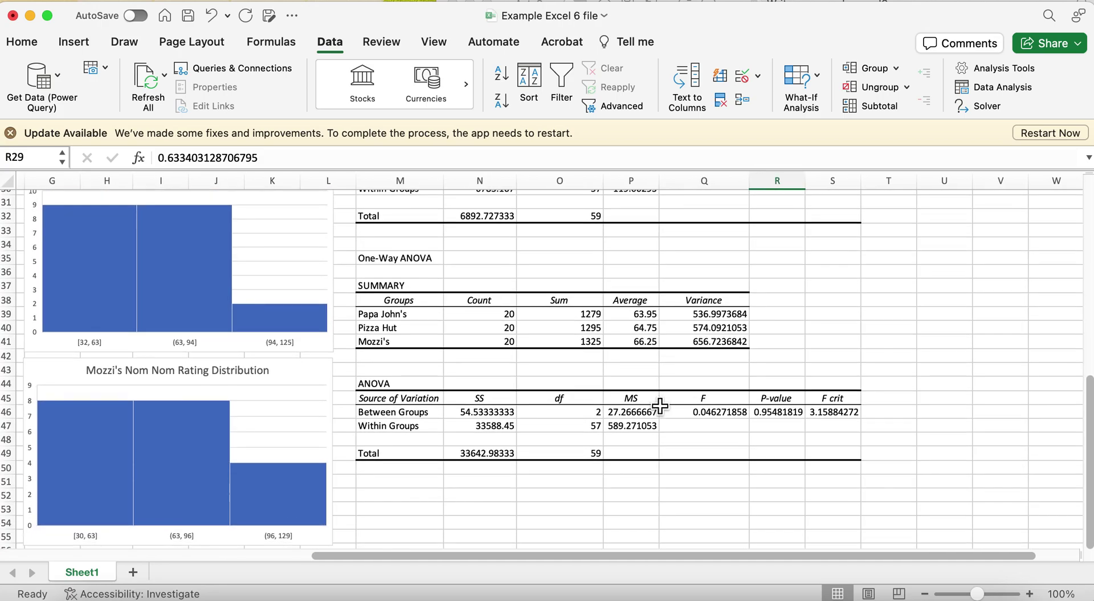
{"action": "left_click", "coordinate": [393, 595]}
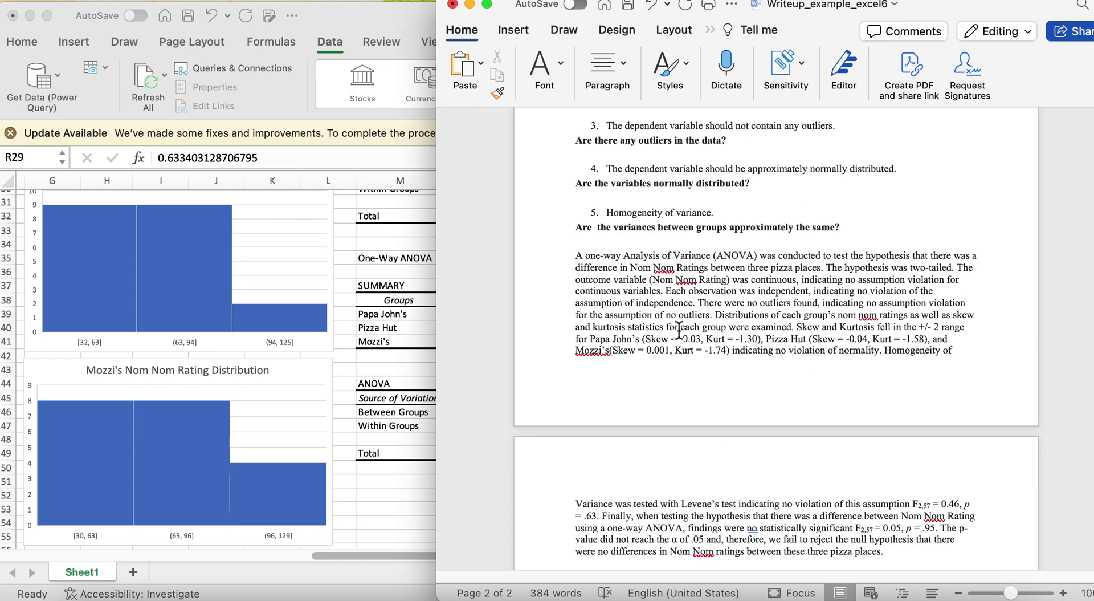
Step: Examine the decimal formatting of Mozzi's skew value and the leading zero of the one-way ANOVA F value in the write-up
{"action": "left_click", "coordinate": [655, 353]}
{"action": "left_click_drag", "start_coordinate": [655, 354], "coordinate": [669, 352]}
{"action": "left_click", "coordinate": [667, 349]}
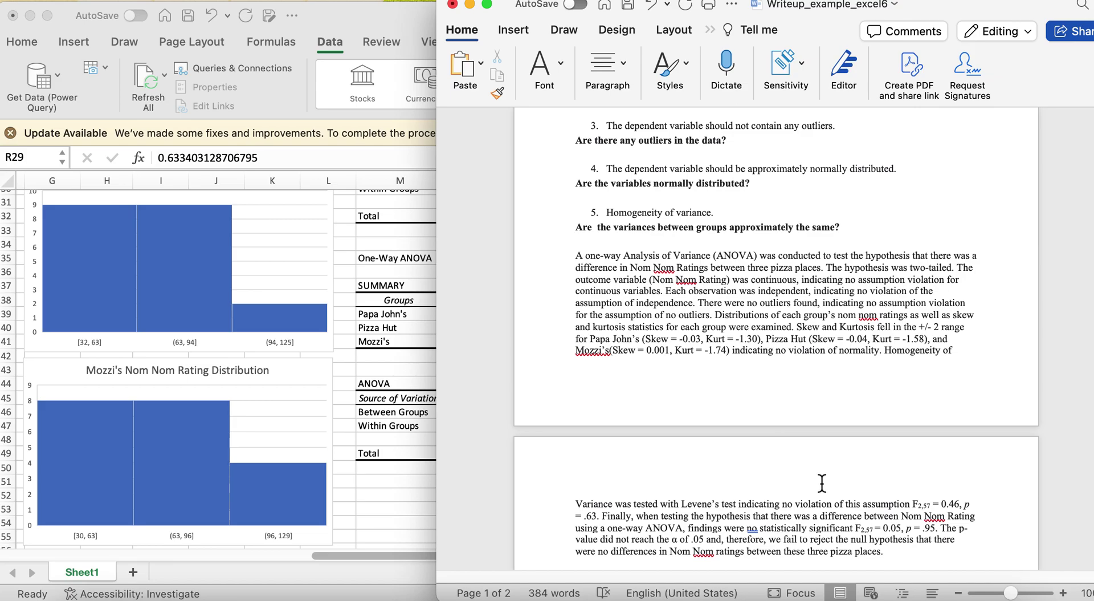
{"action": "scroll", "coordinate": [898, 501], "scroll_direction": "down", "scroll_amount": 3}
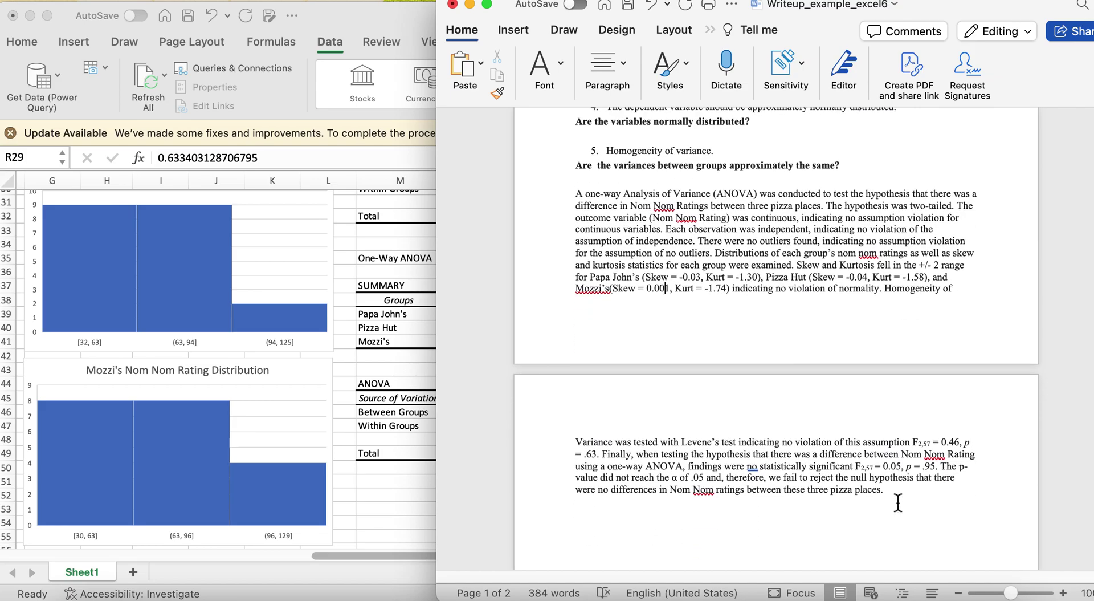
{"action": "left_click_drag", "start_coordinate": [883, 465], "coordinate": [888, 465]}
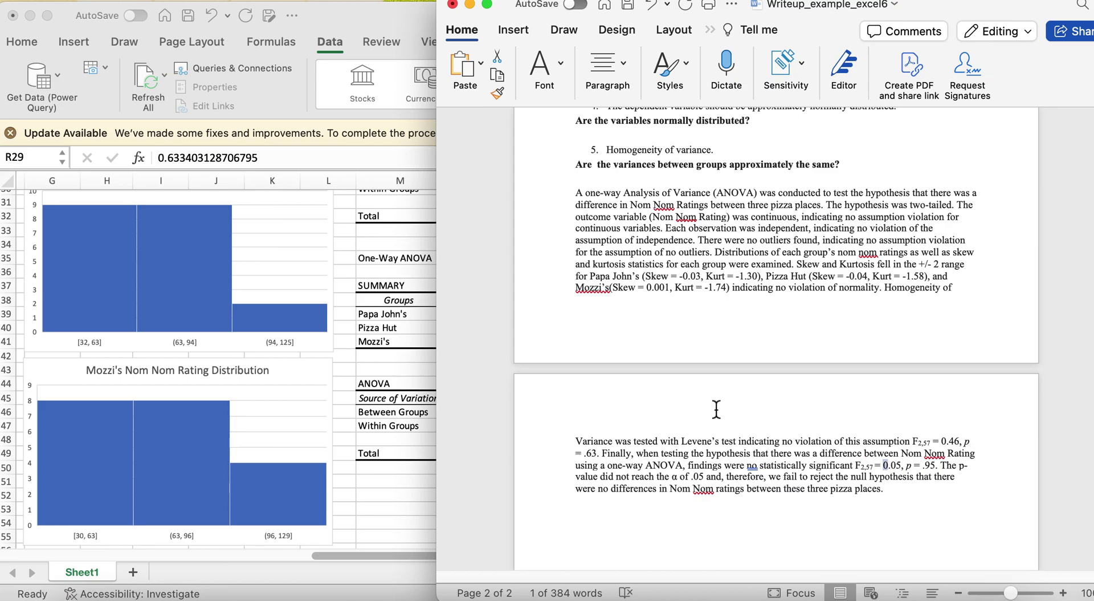
Step: Look back over the write-up's assumption questions, and return to the Excel sheet's Pizza Hut and Mozzi's rating distribution charts
{"action": "scroll", "coordinate": [717, 409], "scroll_direction": "up", "scroll_amount": 1}
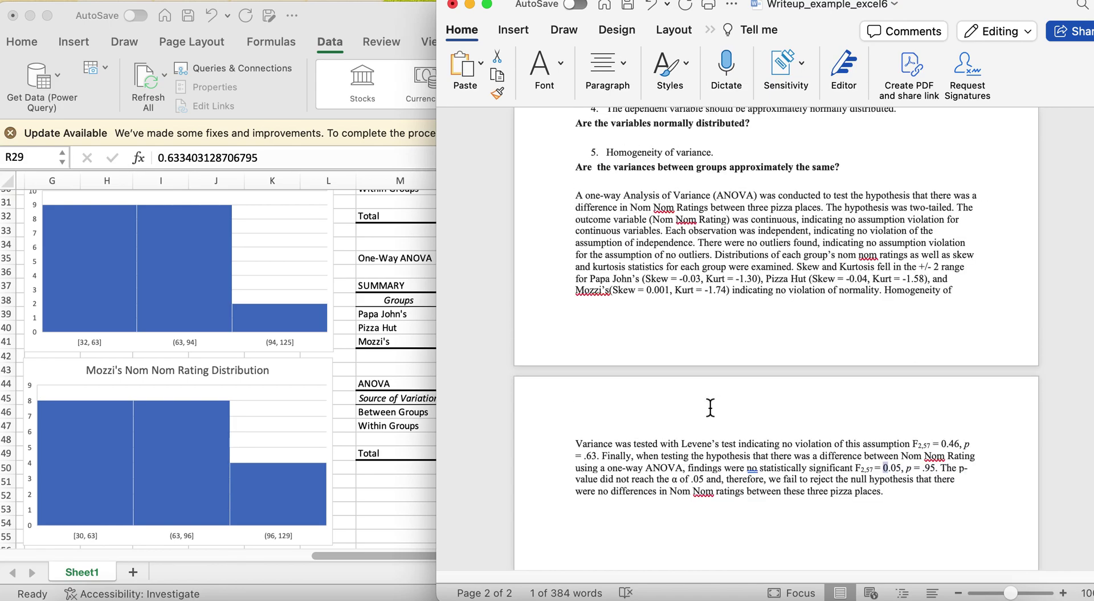
{"action": "scroll", "coordinate": [710, 407], "scroll_direction": "up", "scroll_amount": 5}
{"action": "scroll", "coordinate": [337, 410], "scroll_direction": "left", "scroll_amount": 5}
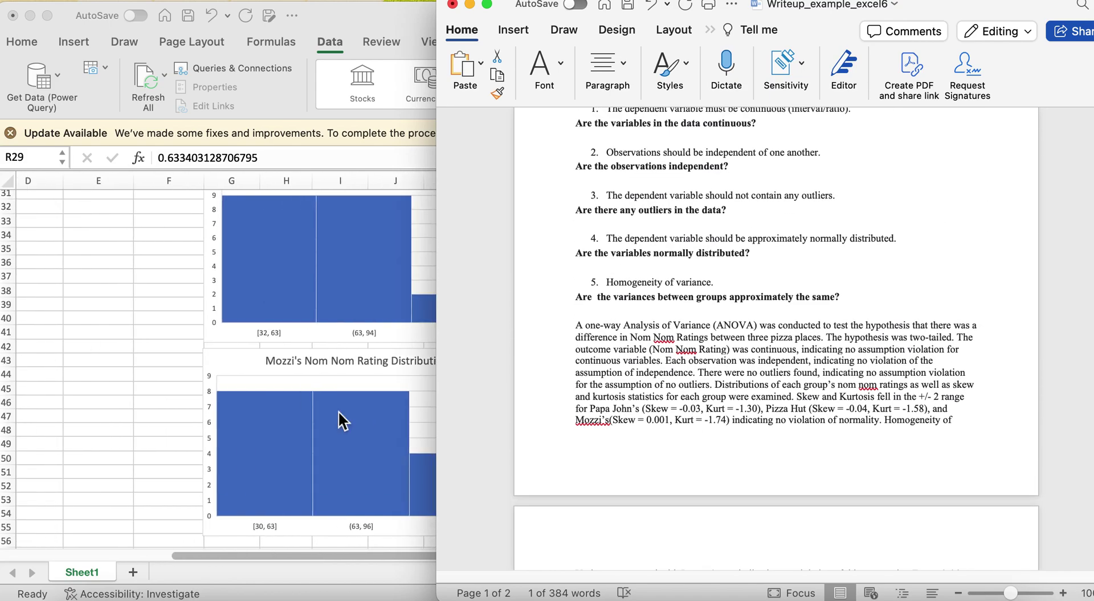
{"action": "scroll", "coordinate": [339, 412], "scroll_direction": "left", "scroll_amount": 2}
{"action": "left_click", "coordinate": [339, 420]}
{"action": "scroll", "coordinate": [513, 420], "scroll_direction": "left", "scroll_amount": 5}
{"action": "scroll", "coordinate": [513, 420], "scroll_direction": "up", "scroll_amount": 3}
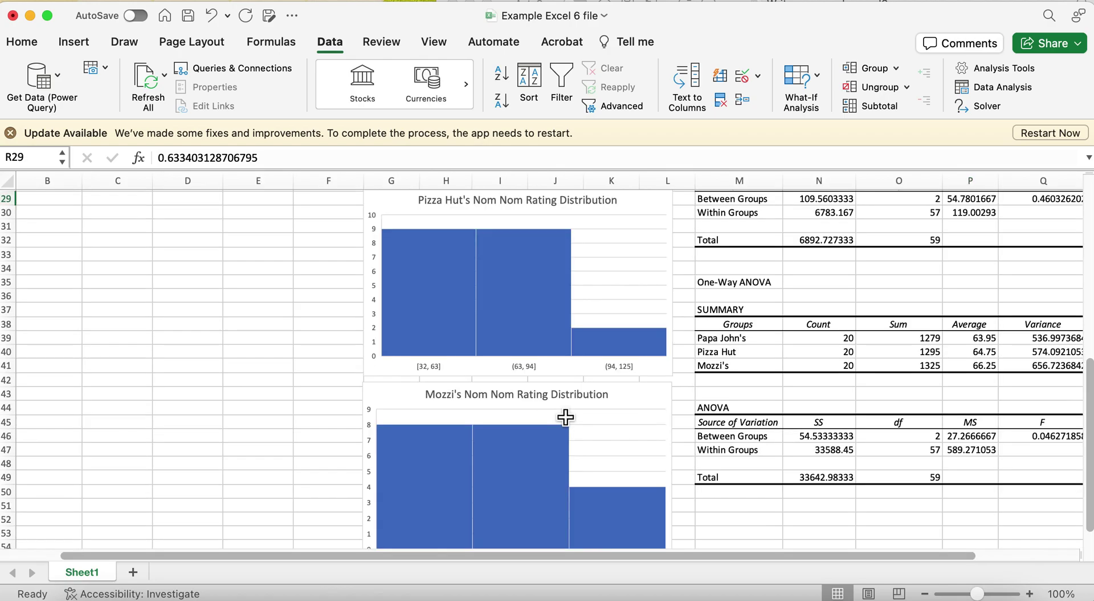